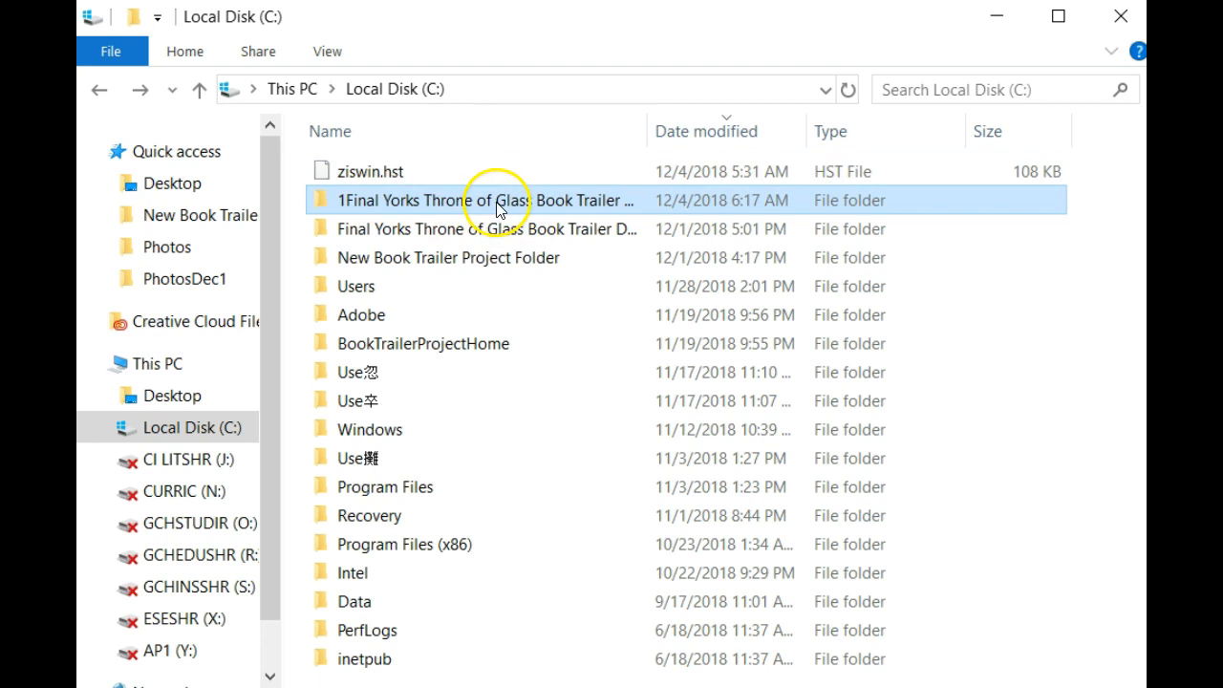
- Open the 1Final Throne of Glass book trailer project folder on the C: drive and its MusicDec1 subfolder
mouse_move(447, 204)
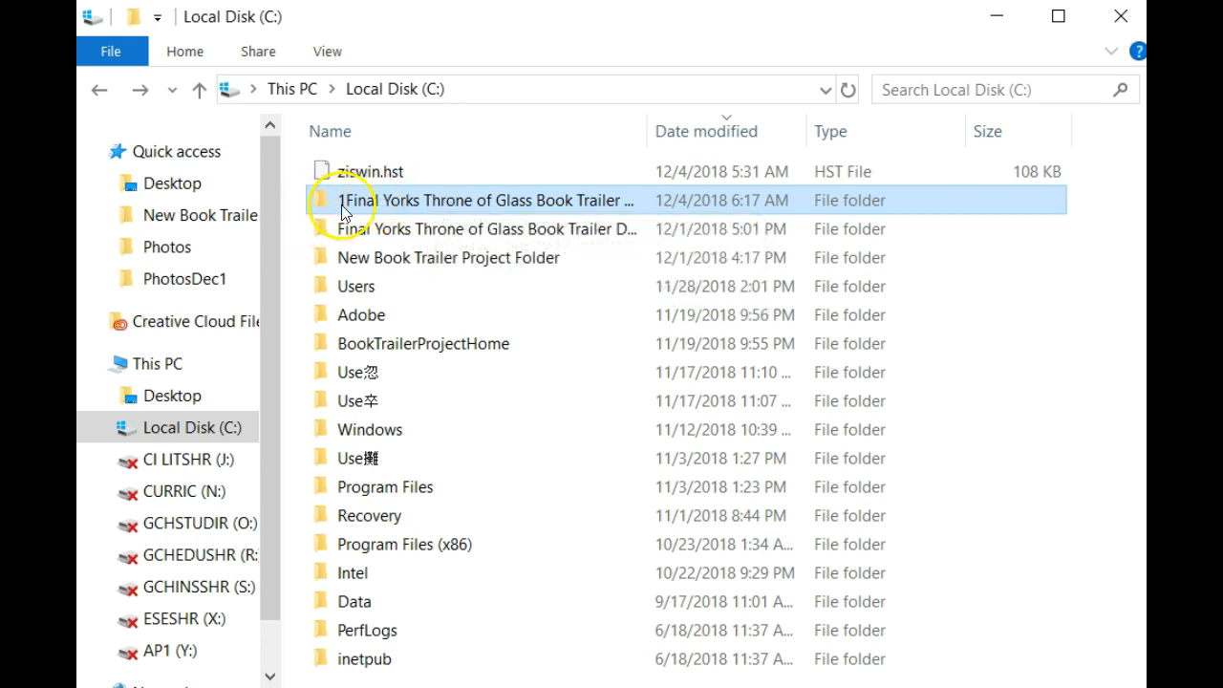
double_click(488, 200)
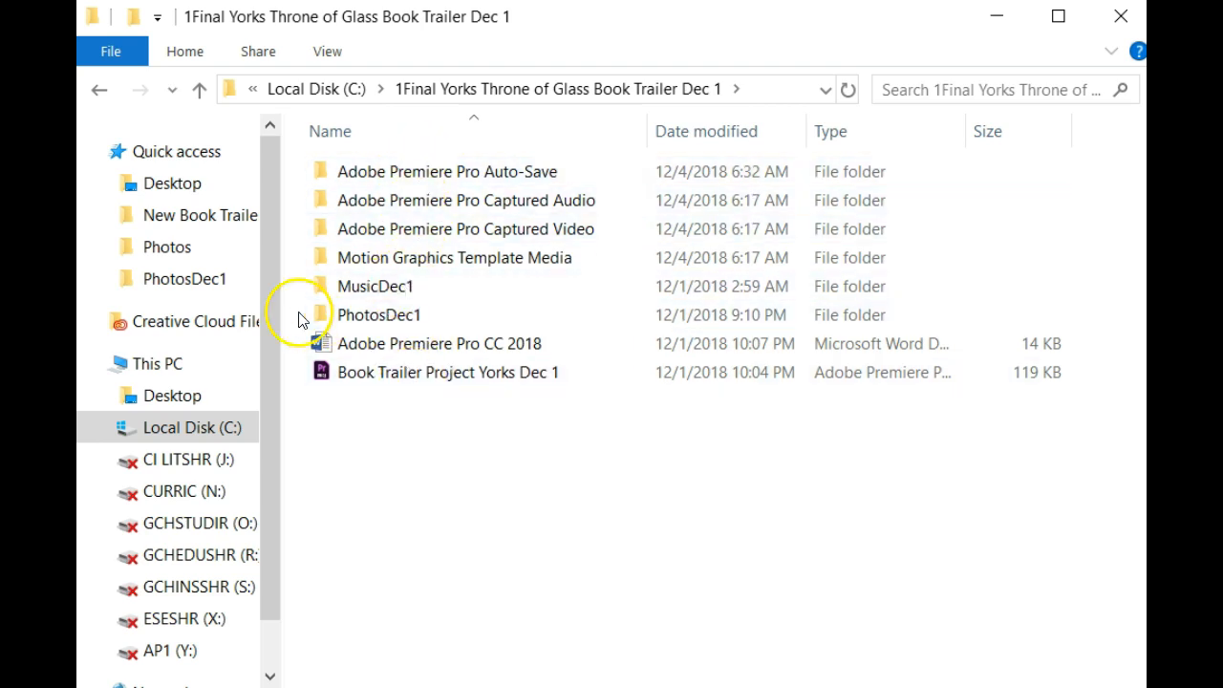
mouse_move(442, 294)
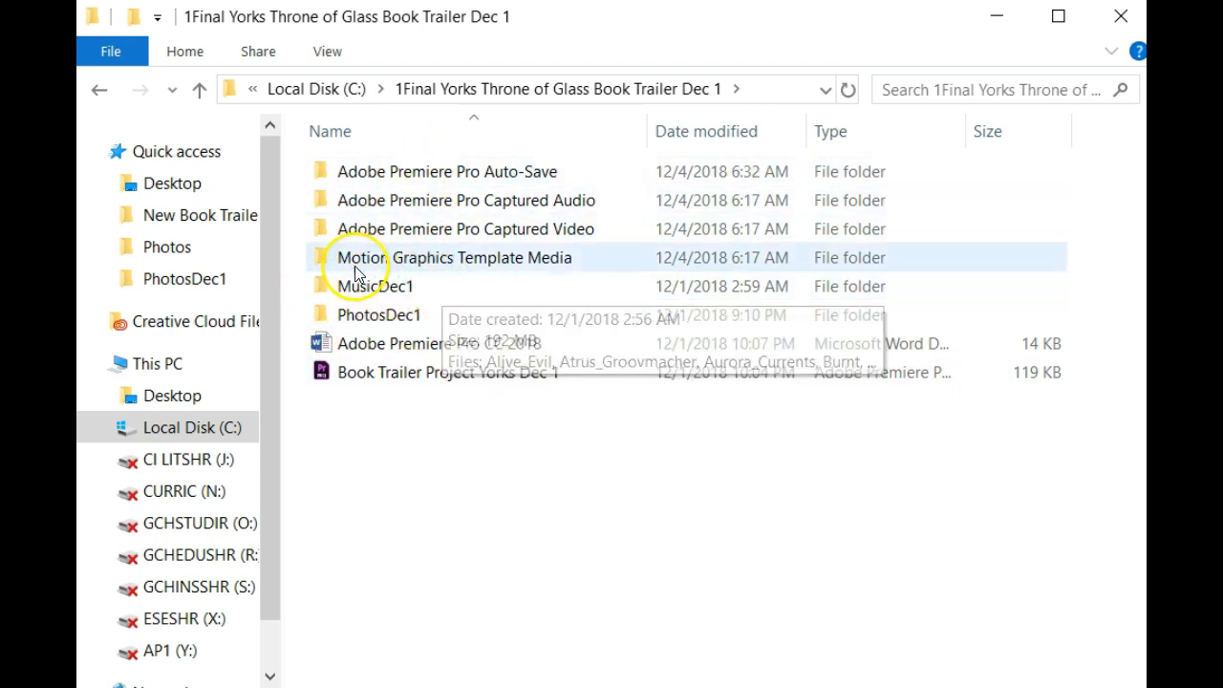
click(366, 293)
double_click(366, 293)
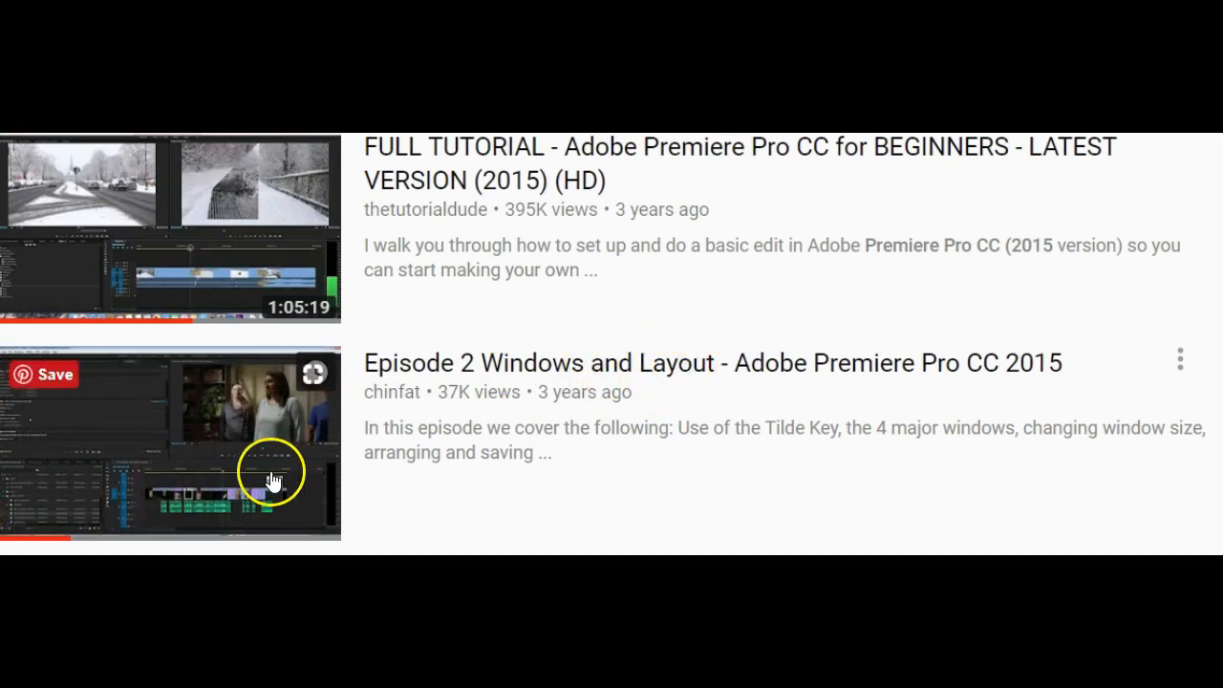
- Open the YouTube tutorial "Episode 2 Windows and Layout - Adobe Premiere Pro CC 2015" from the video results
click(232, 478)
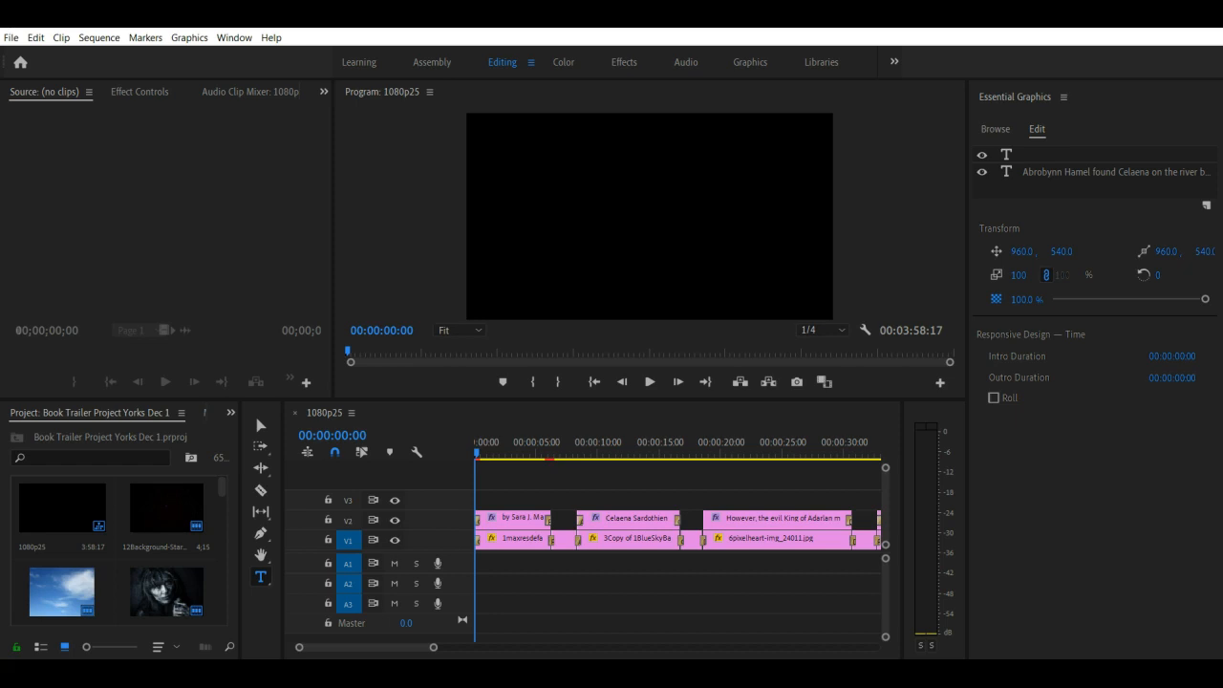
- In Premiere Pro, select the Editing workspace and briefly play the opening of the 1080p25 sequence
click(233, 38)
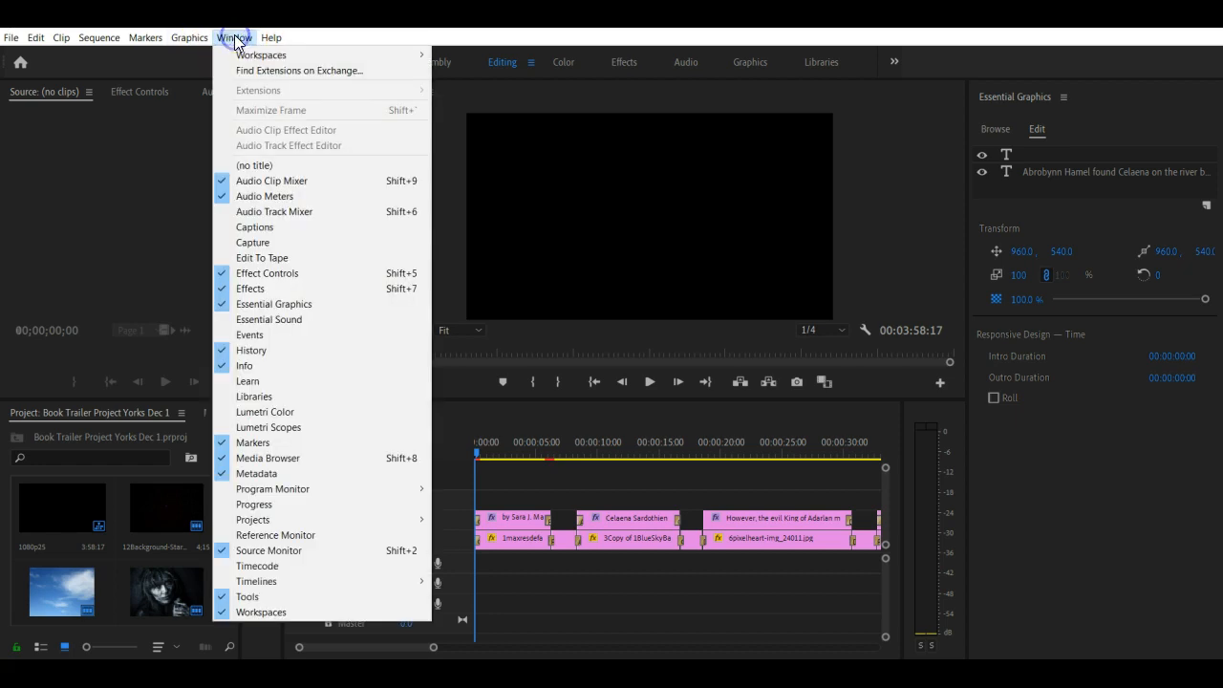
mouse_move(395, 61)
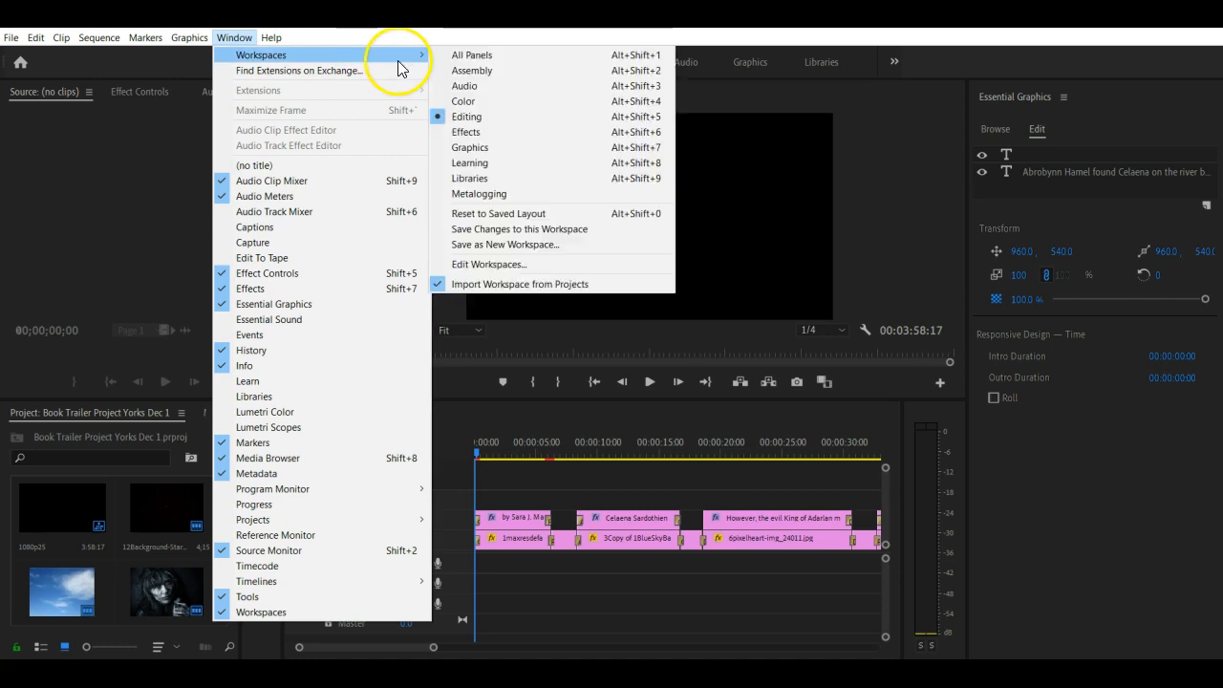
click(469, 122)
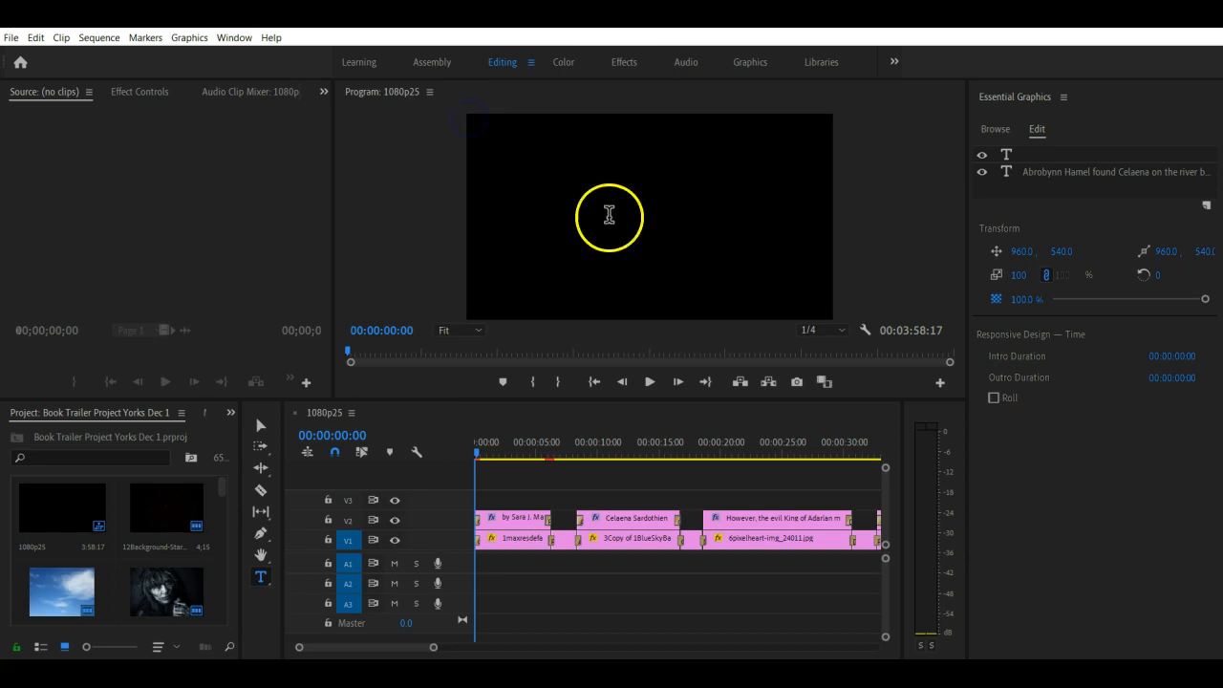
click(651, 385)
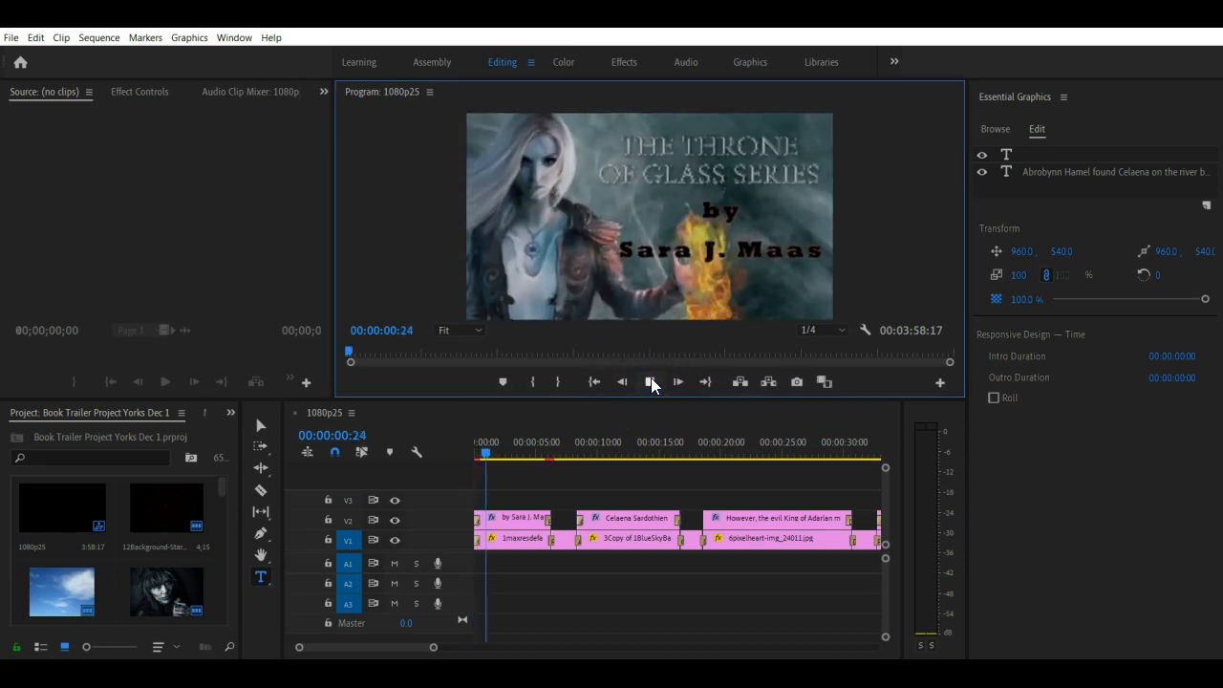
click(650, 386)
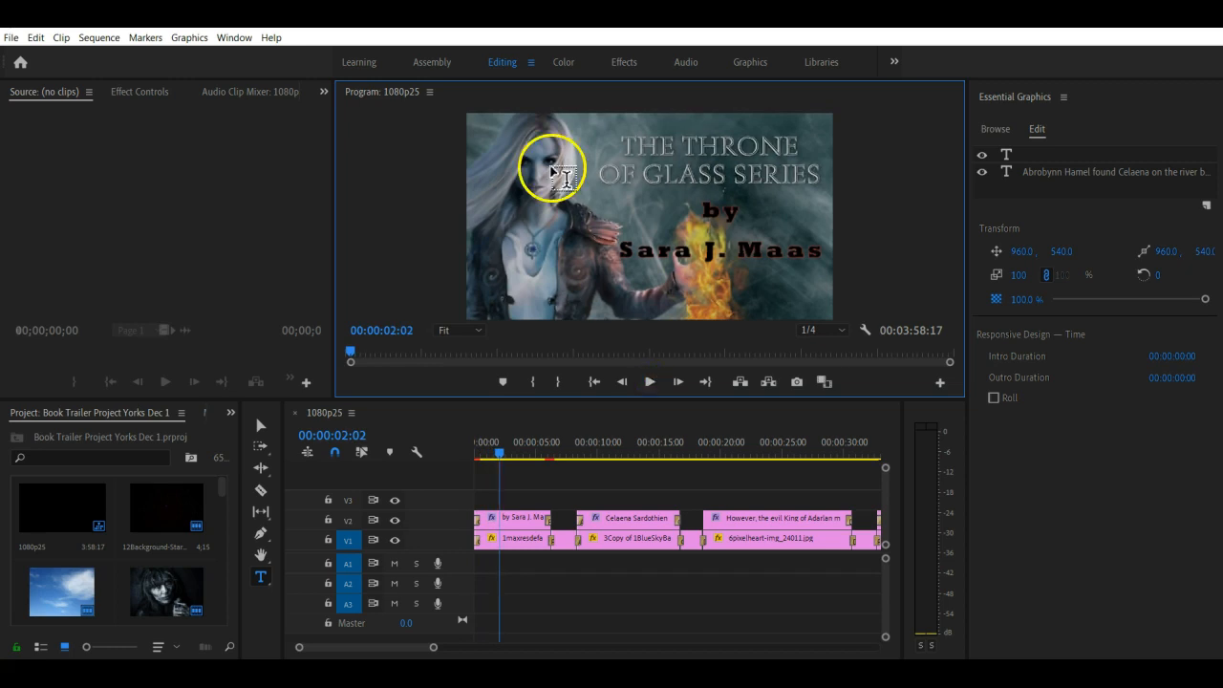
- Try the All Panels workspace and return to the Editing workspace
click(234, 38)
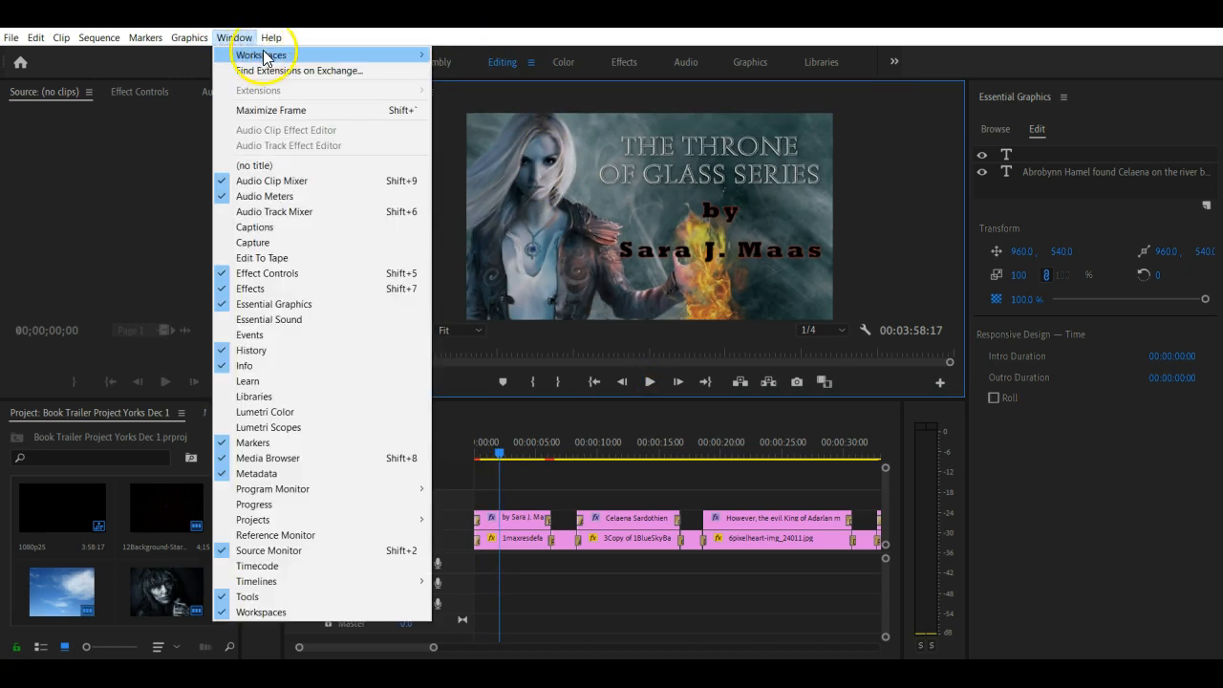
mouse_move(273, 54)
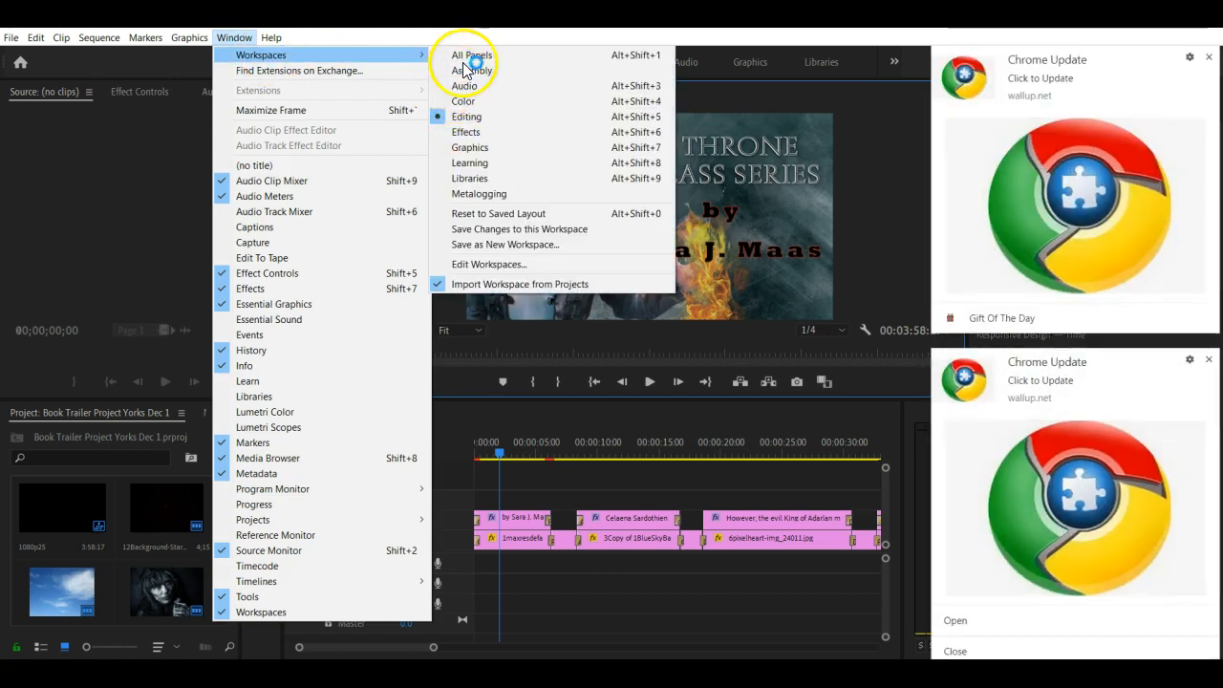
click(467, 55)
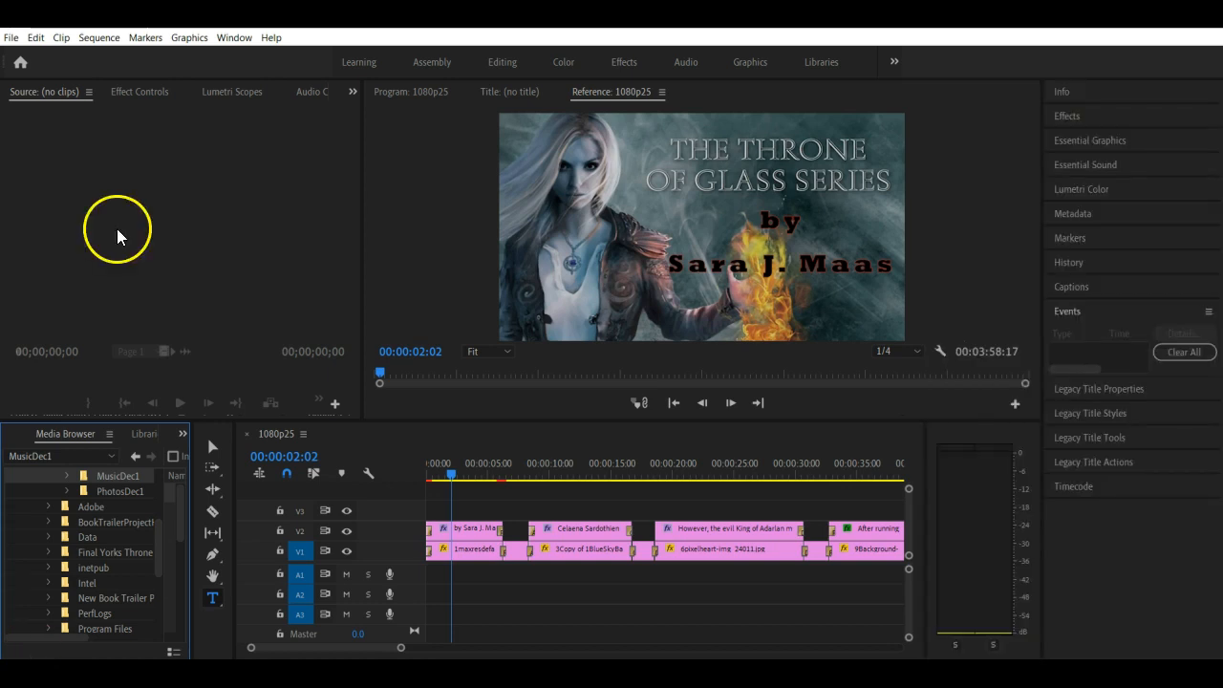
click(233, 39)
mouse_move(269, 65)
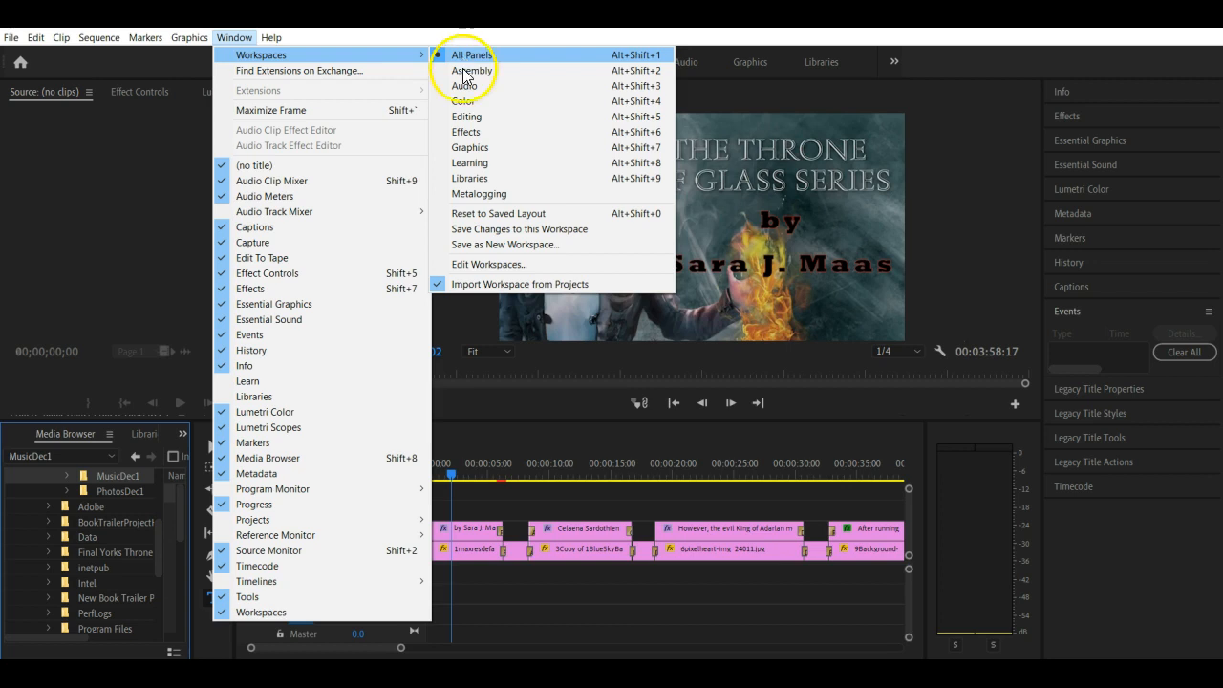
click(474, 125)
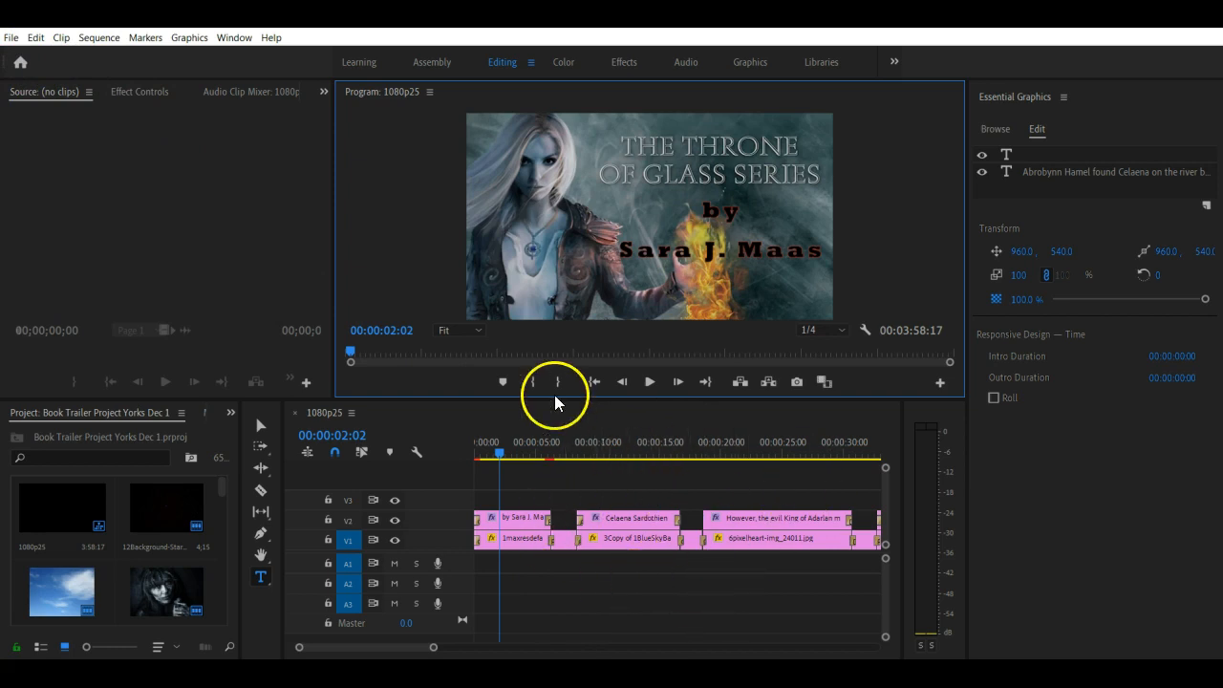
- Examine the Digital SLR 1080p presets for a new sequence and leave without creating one
click(11, 38)
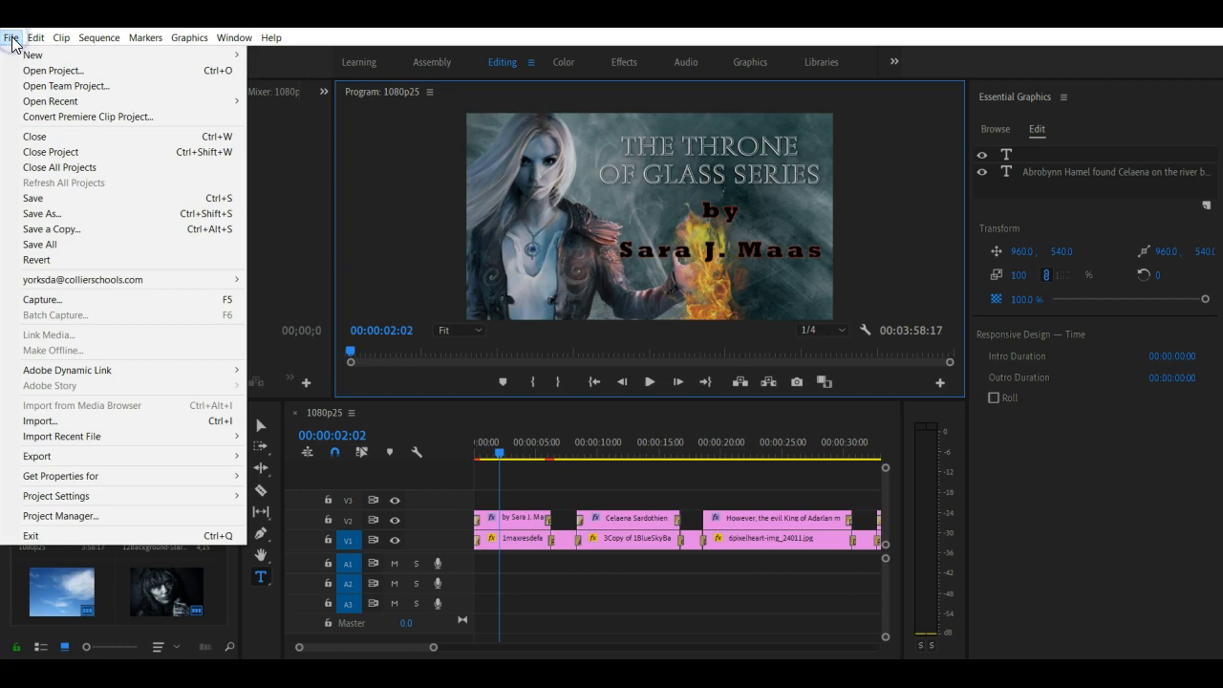
mouse_move(42, 55)
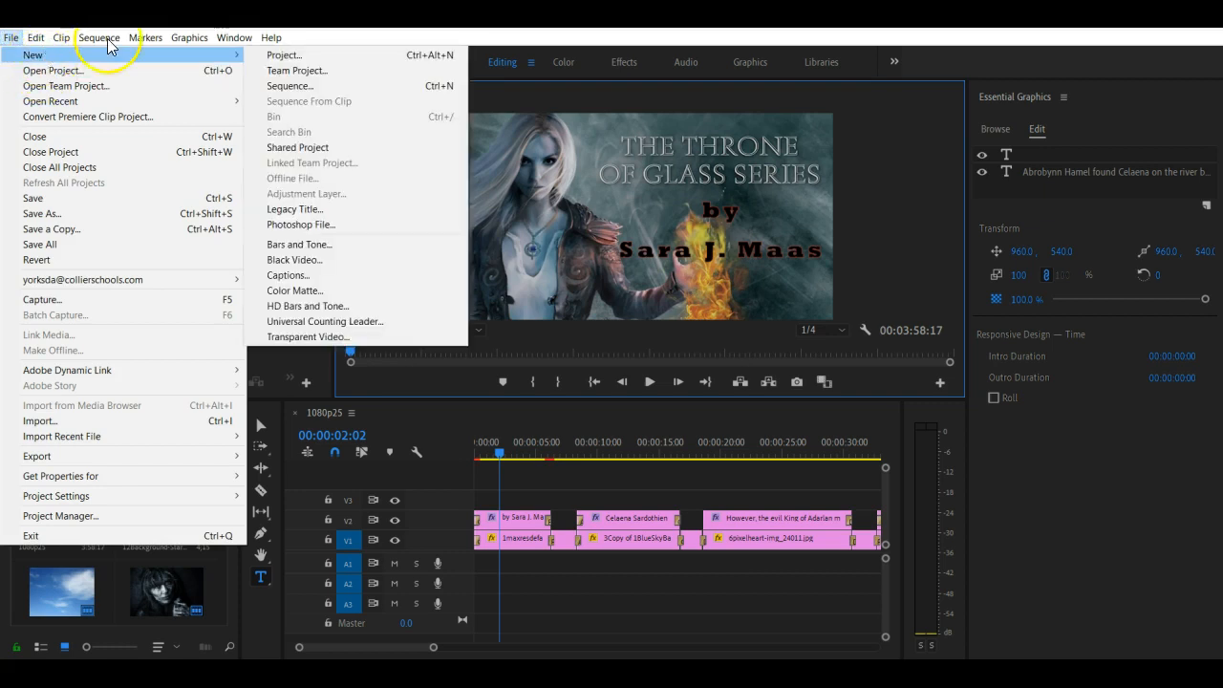
click(271, 38)
click(11, 38)
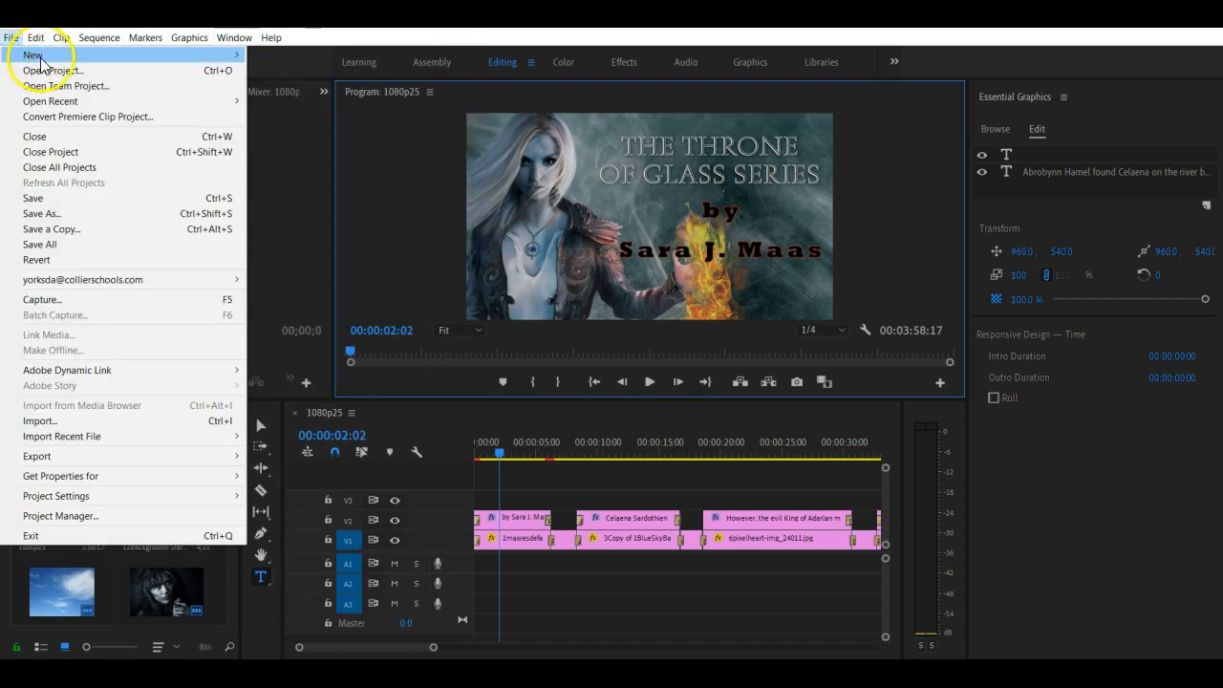
mouse_move(158, 58)
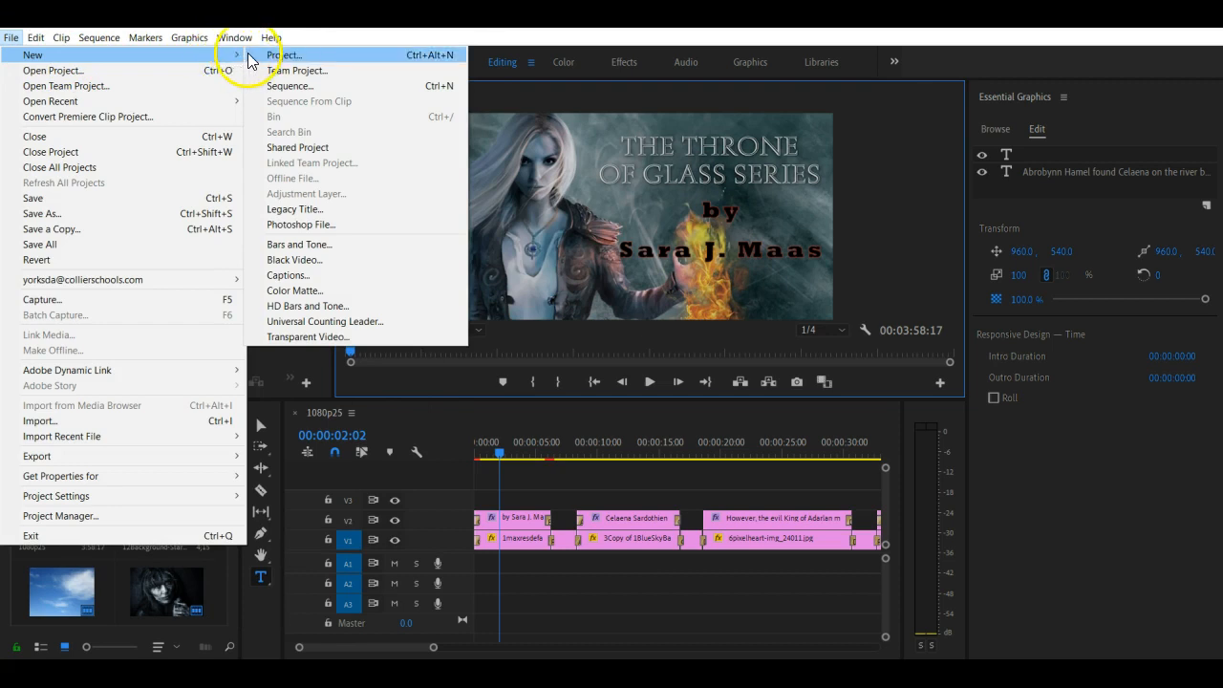
click(282, 88)
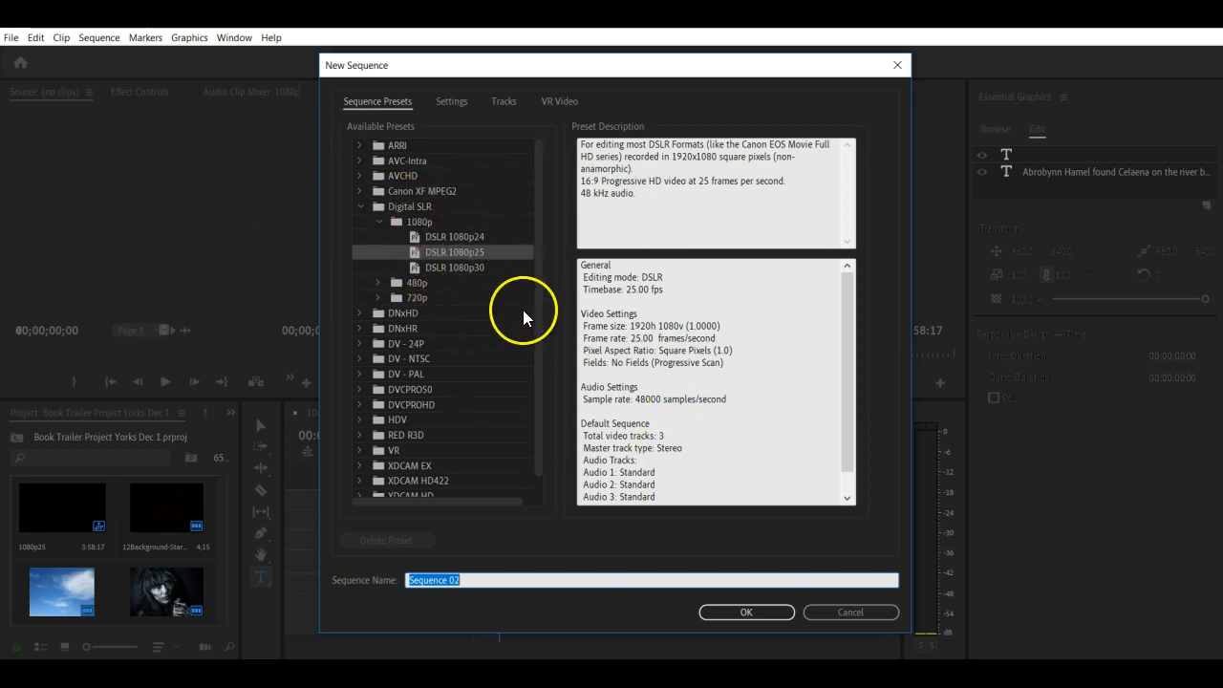
click(850, 615)
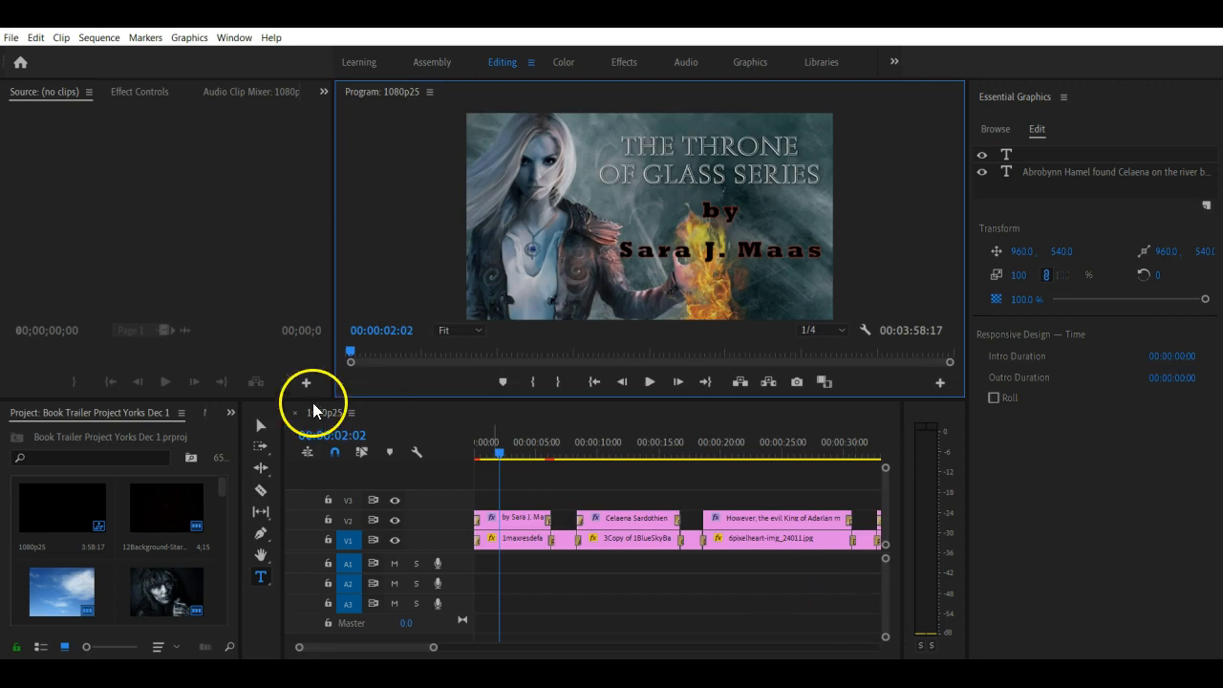
- Check the Still Image Default Duration in the Timeline preferences and close the preferences
click(36, 39)
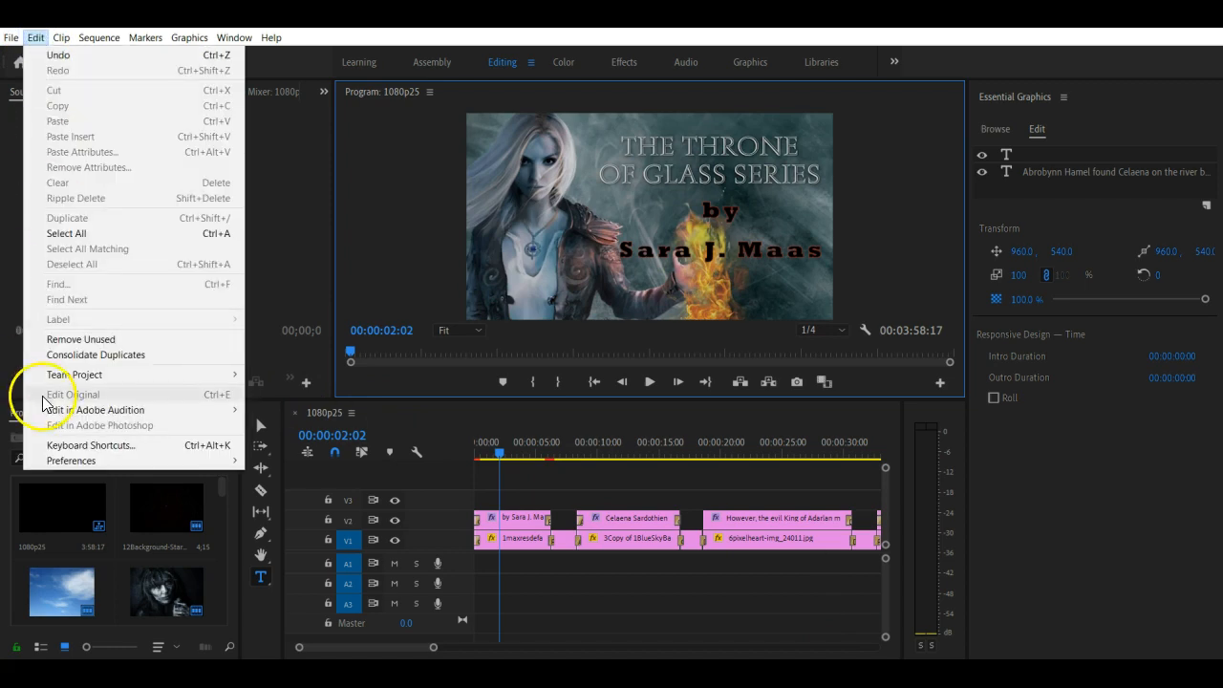
mouse_move(76, 460)
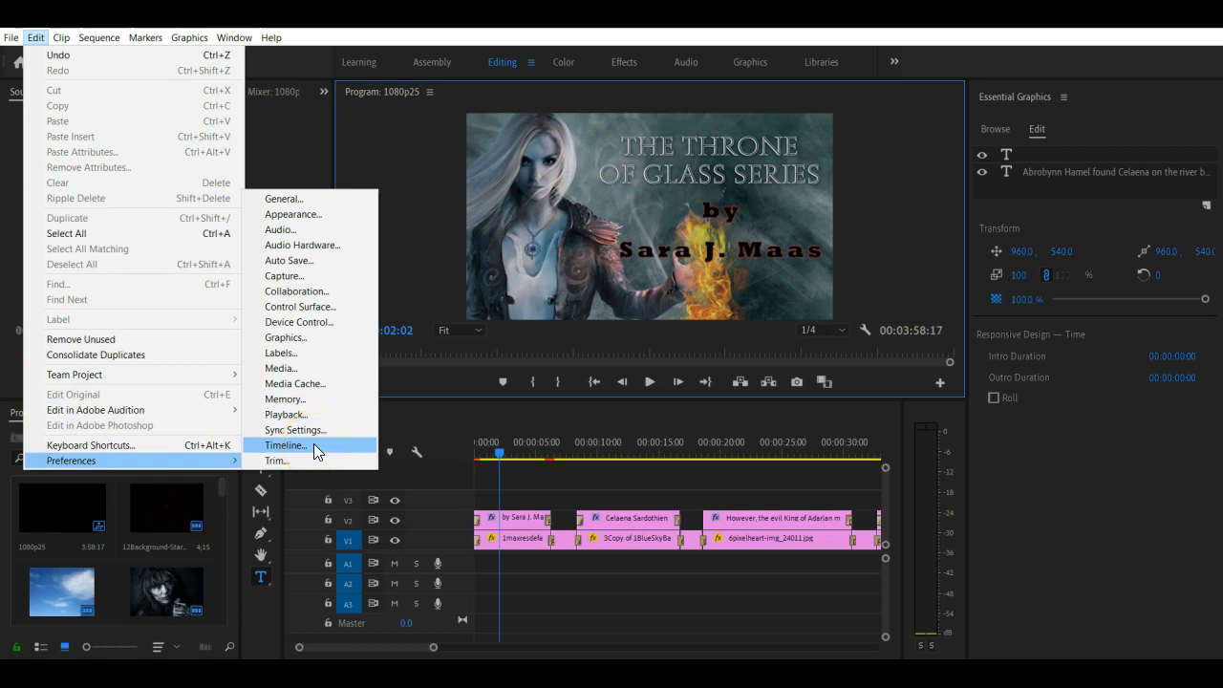
click(292, 201)
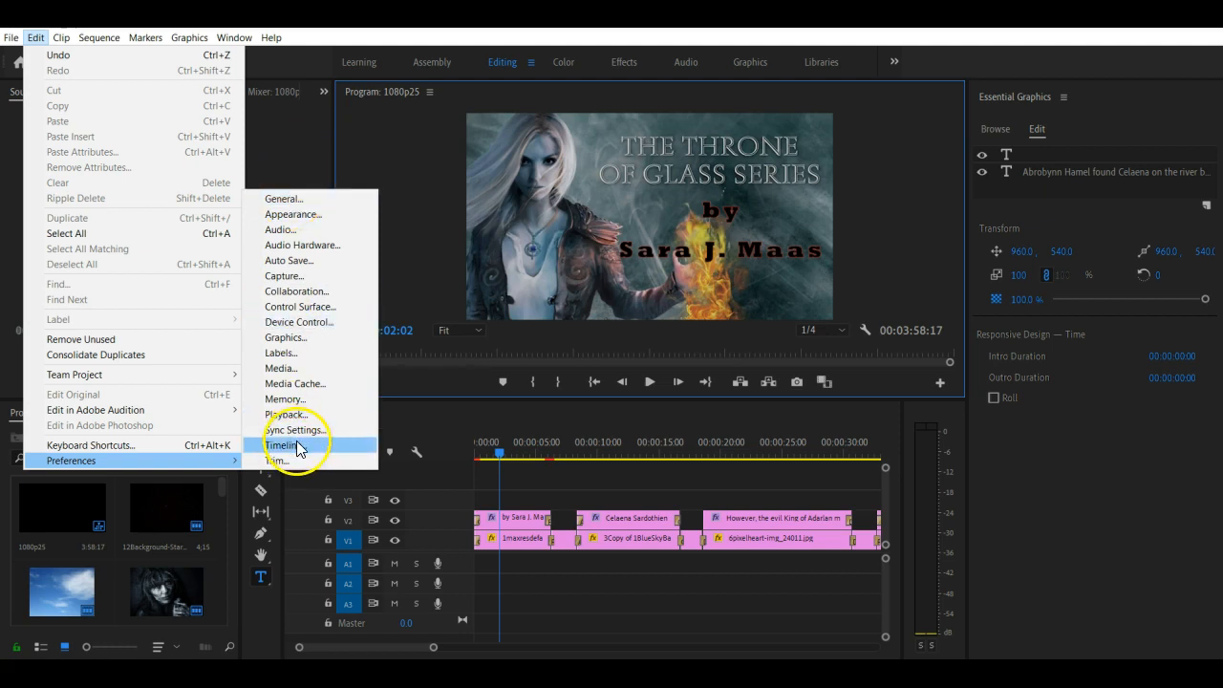
click(300, 448)
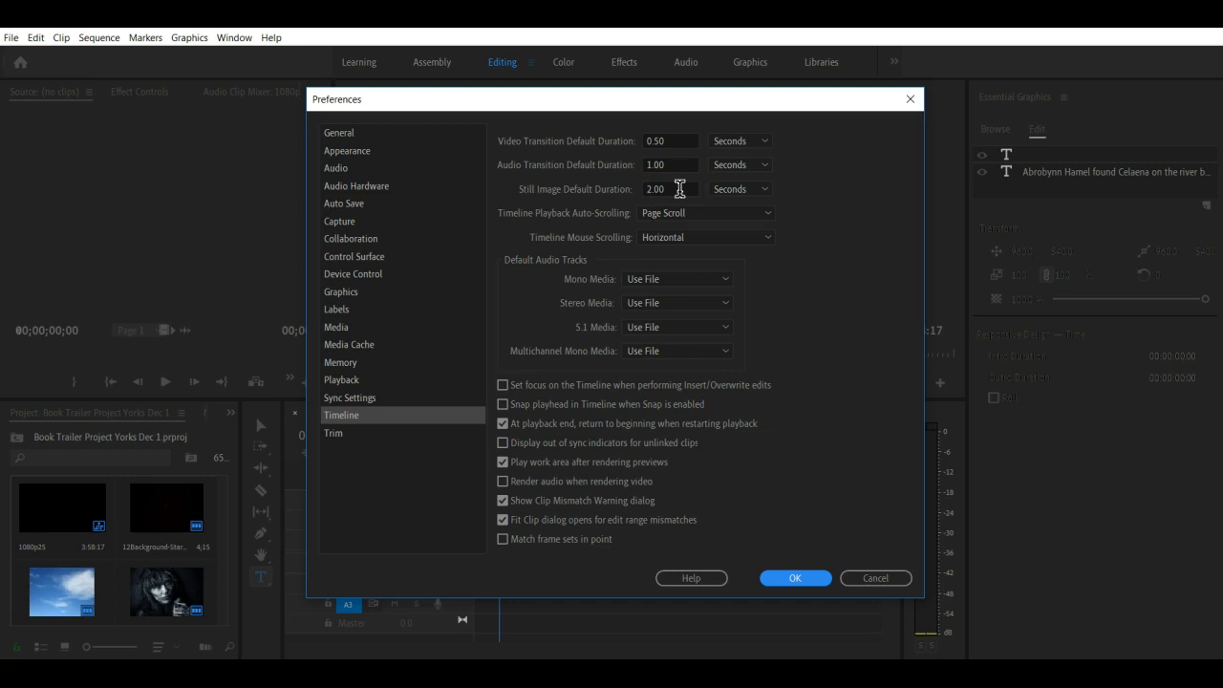
click(594, 188)
click(796, 579)
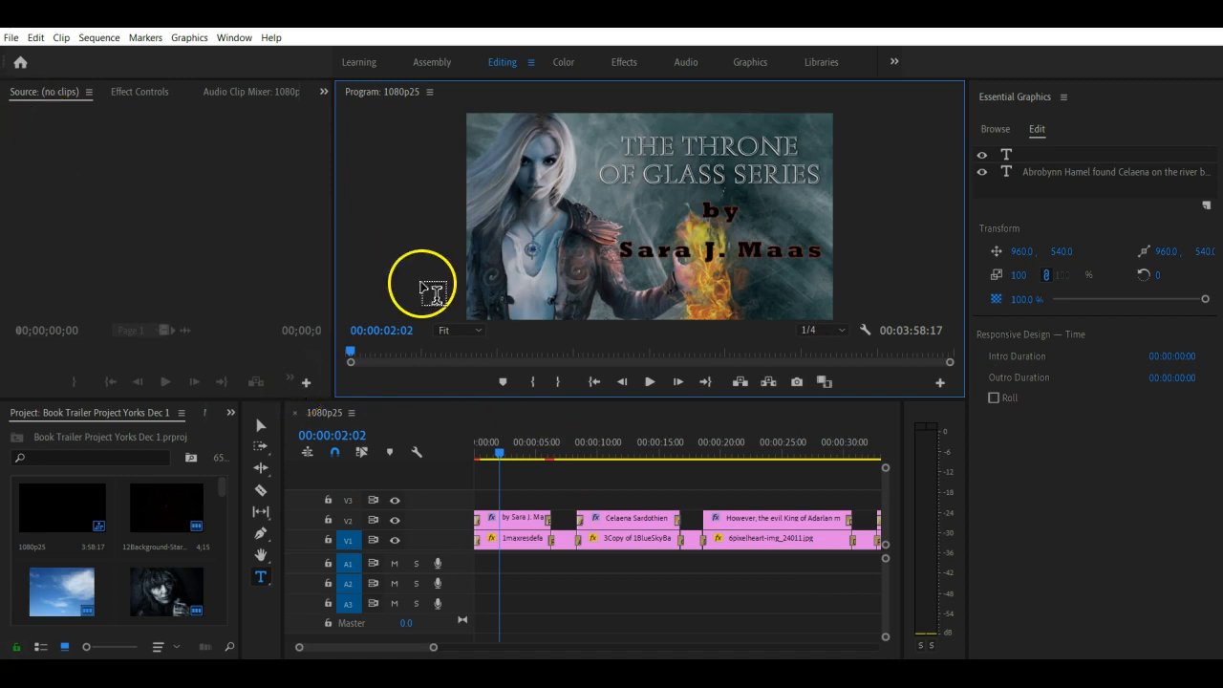
- Play the sequence from its beginning and stop playback at about 00:01:13
click(595, 382)
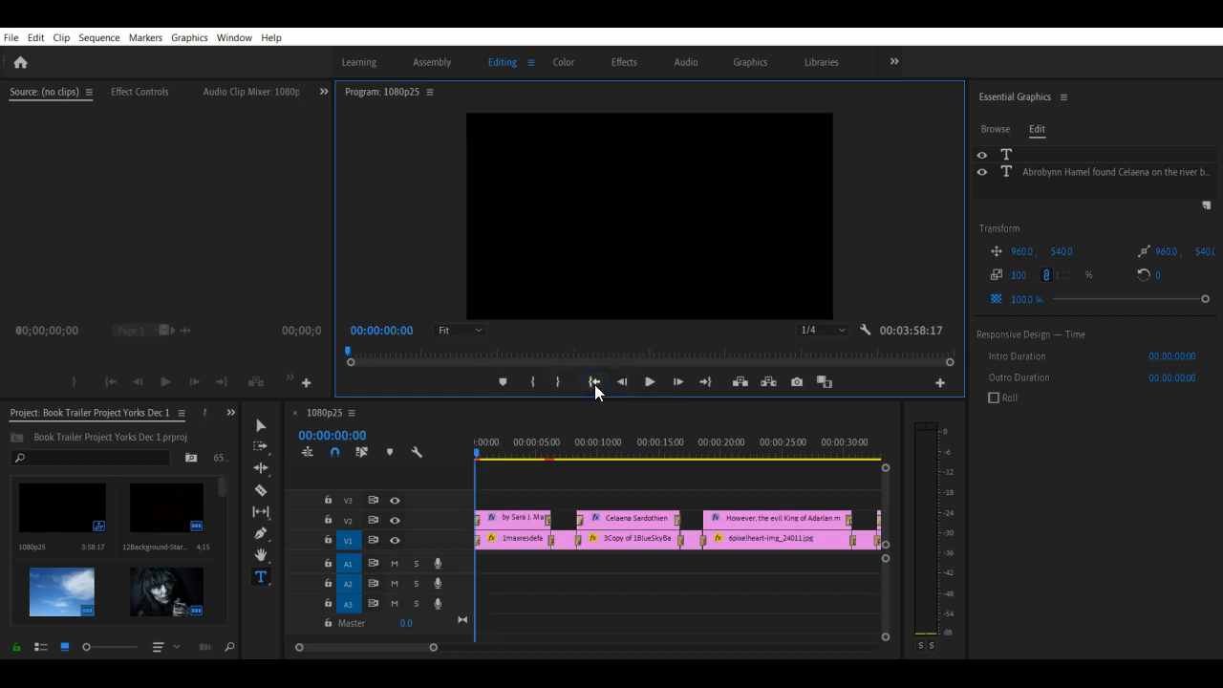
click(651, 380)
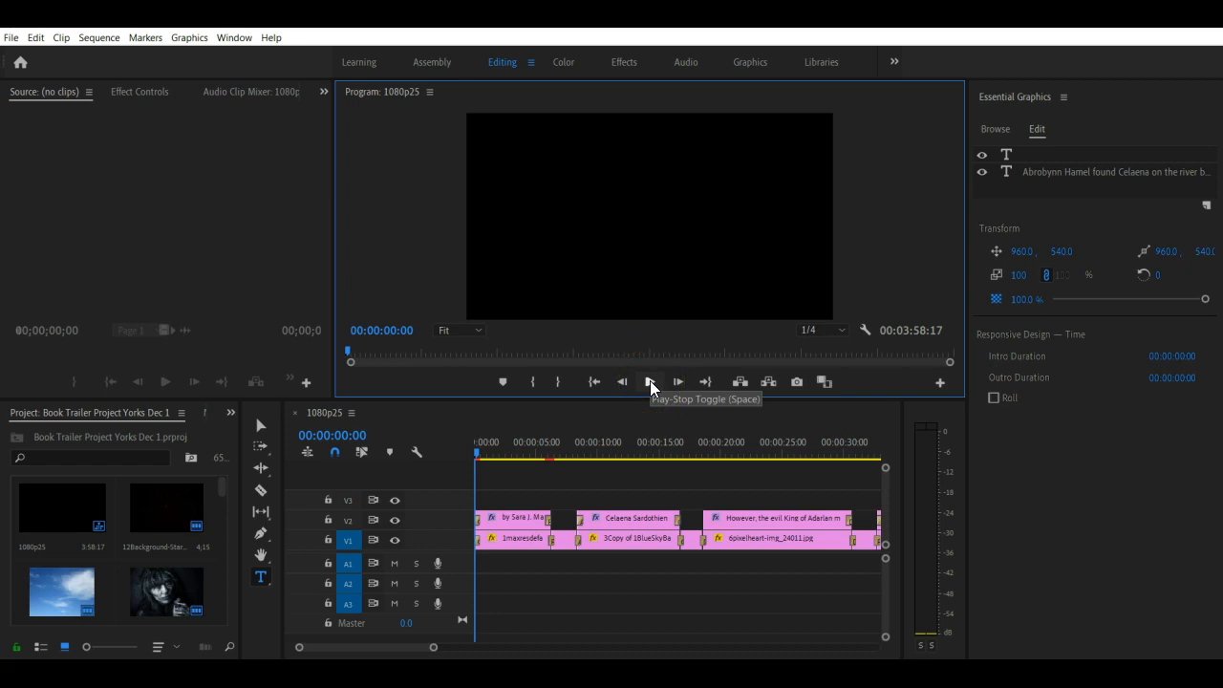
click(650, 380)
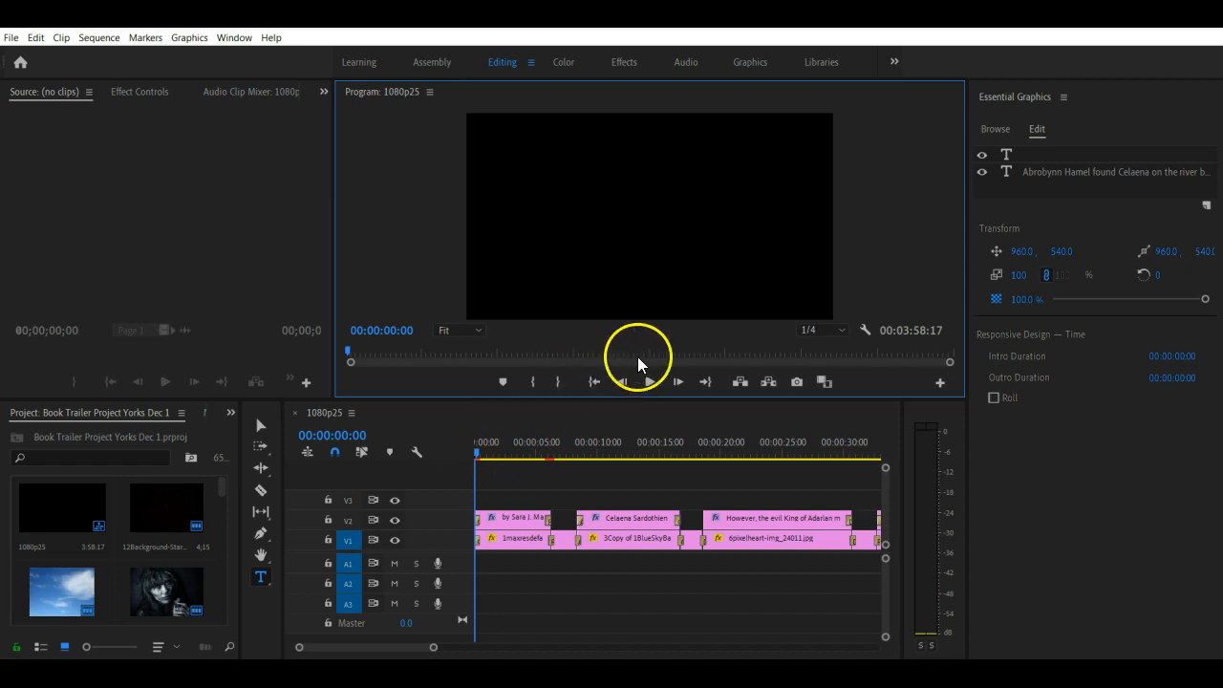
click(650, 382)
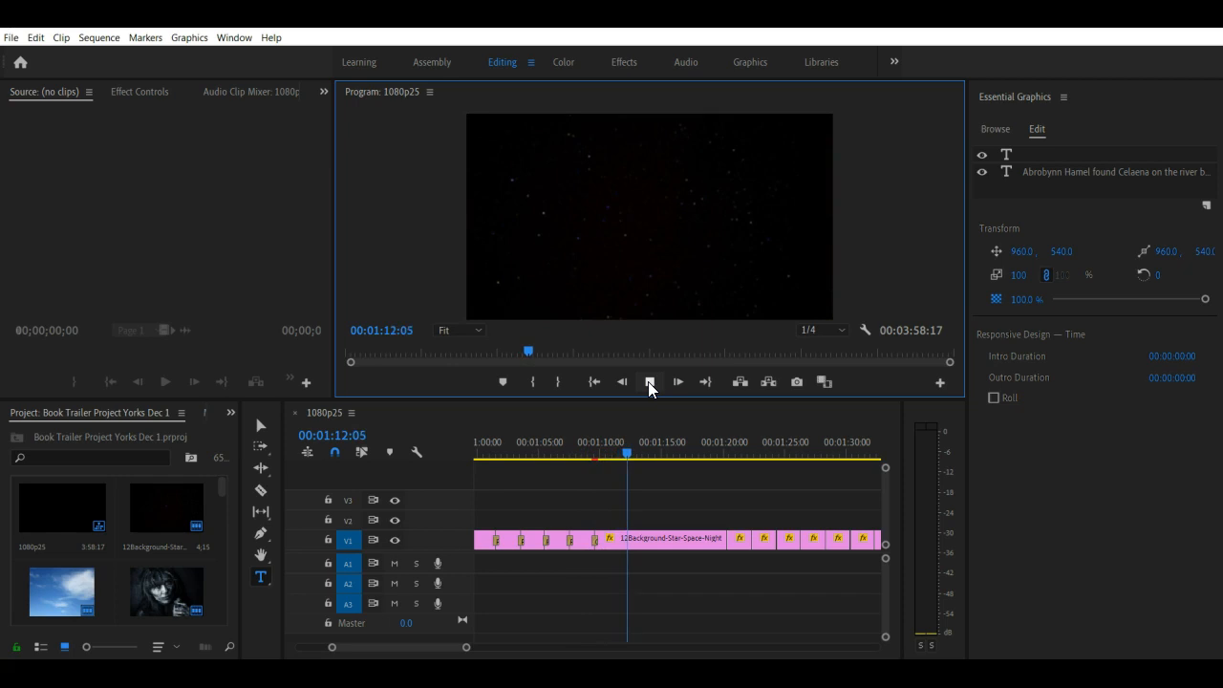
click(650, 382)
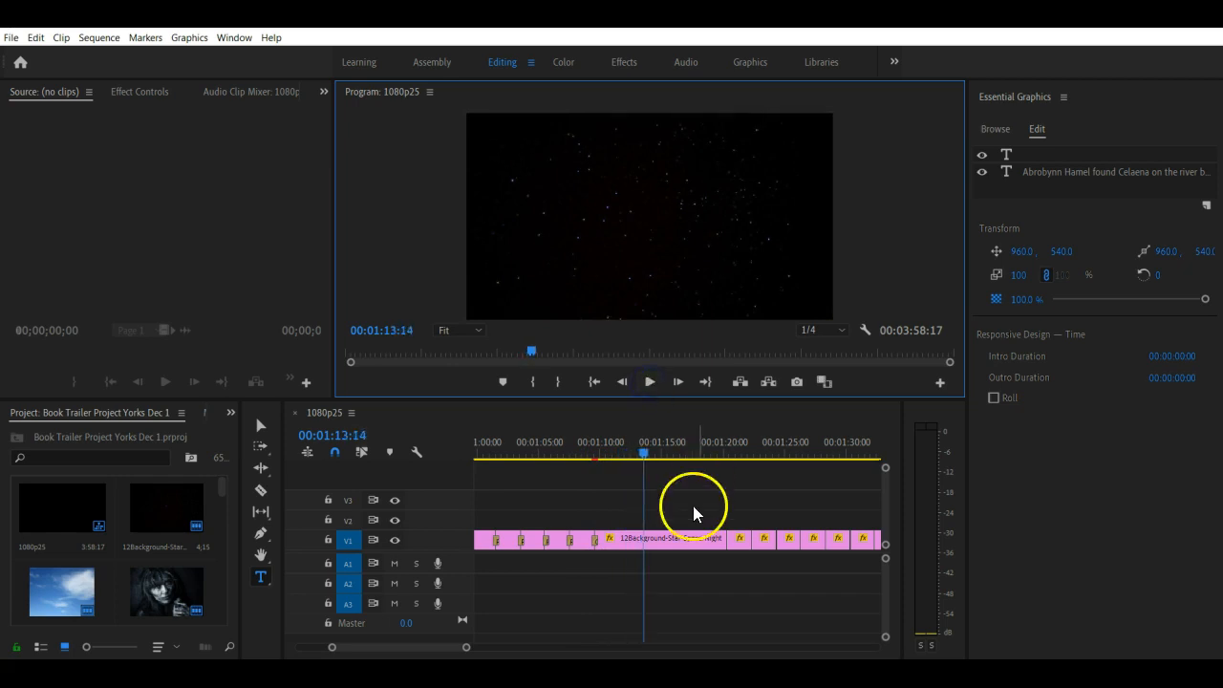
- Scrub the playhead back through the timeline to about 00:00:04:14 and play the sequence from there
drag(643, 460, 560, 500)
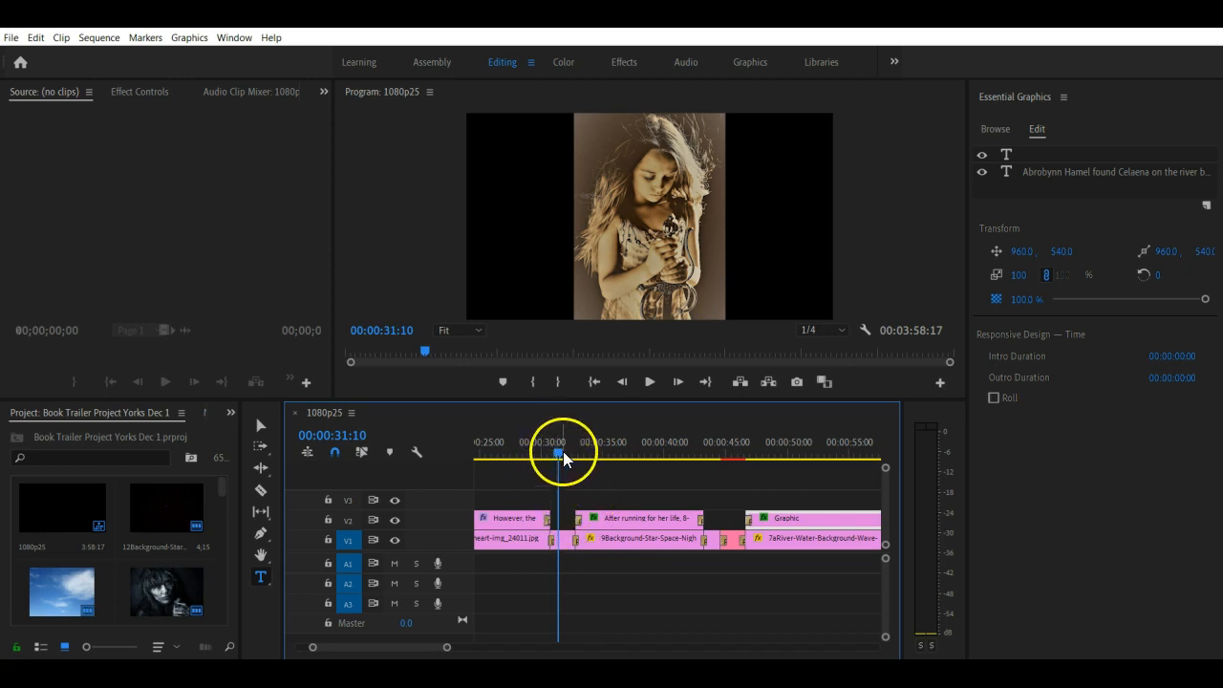
drag(560, 458, 663, 481)
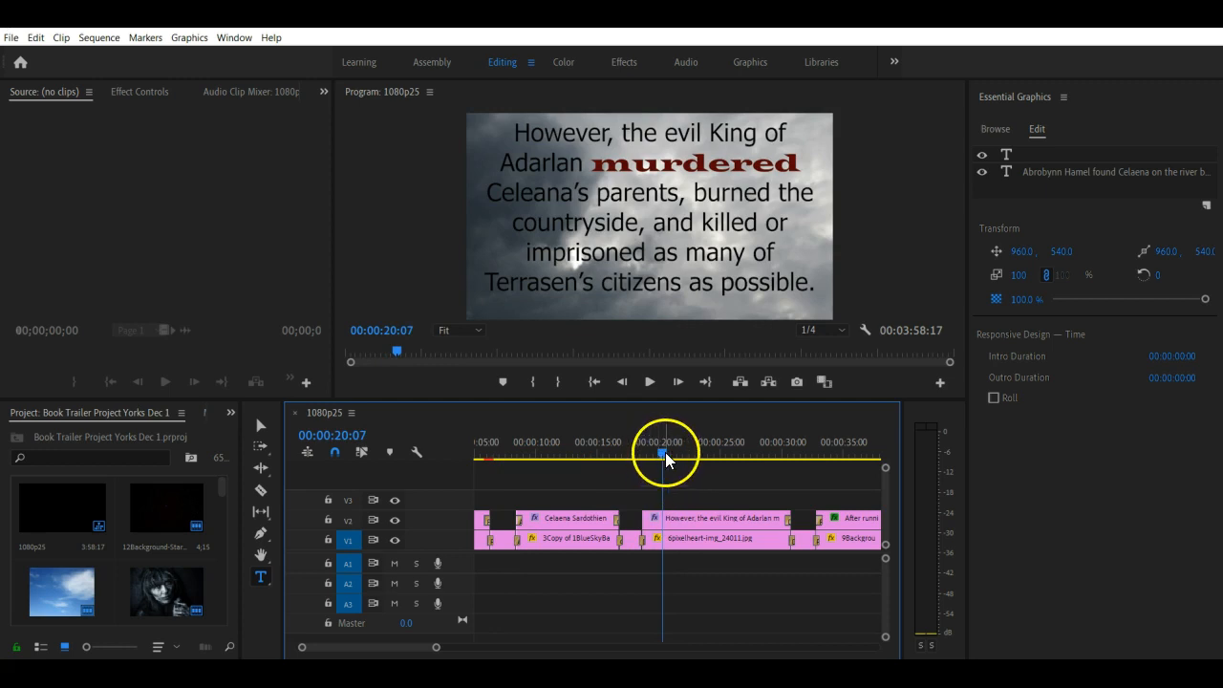
drag(663, 453, 537, 467)
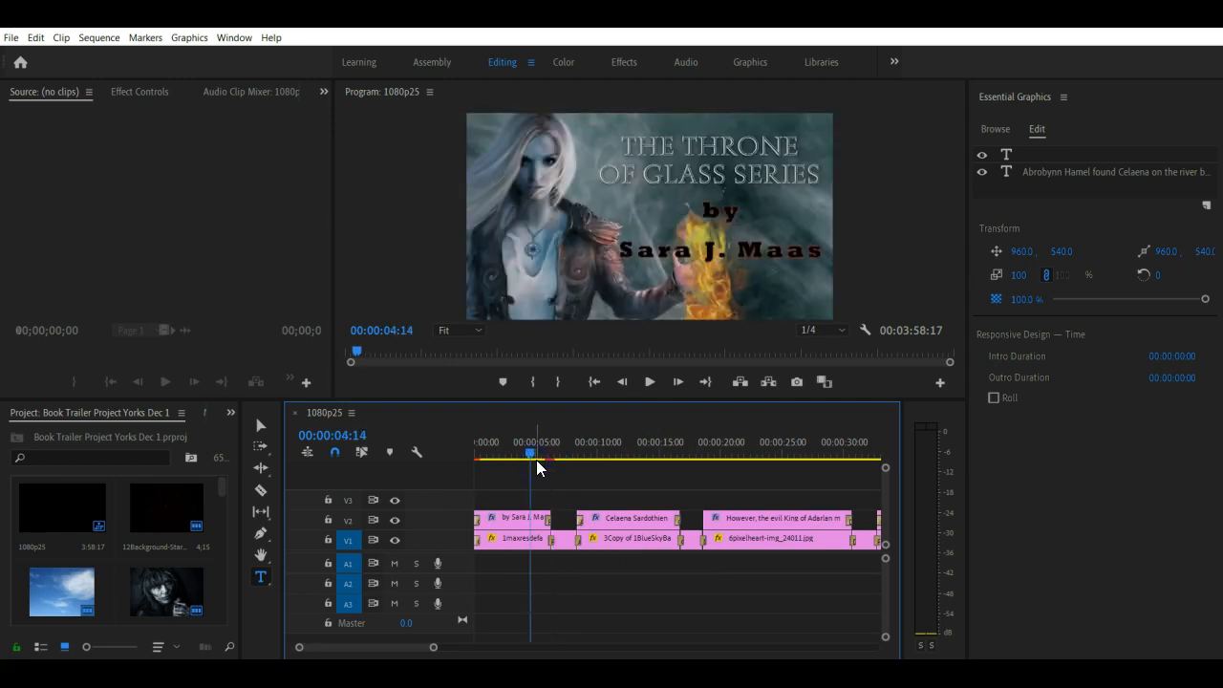
click(650, 382)
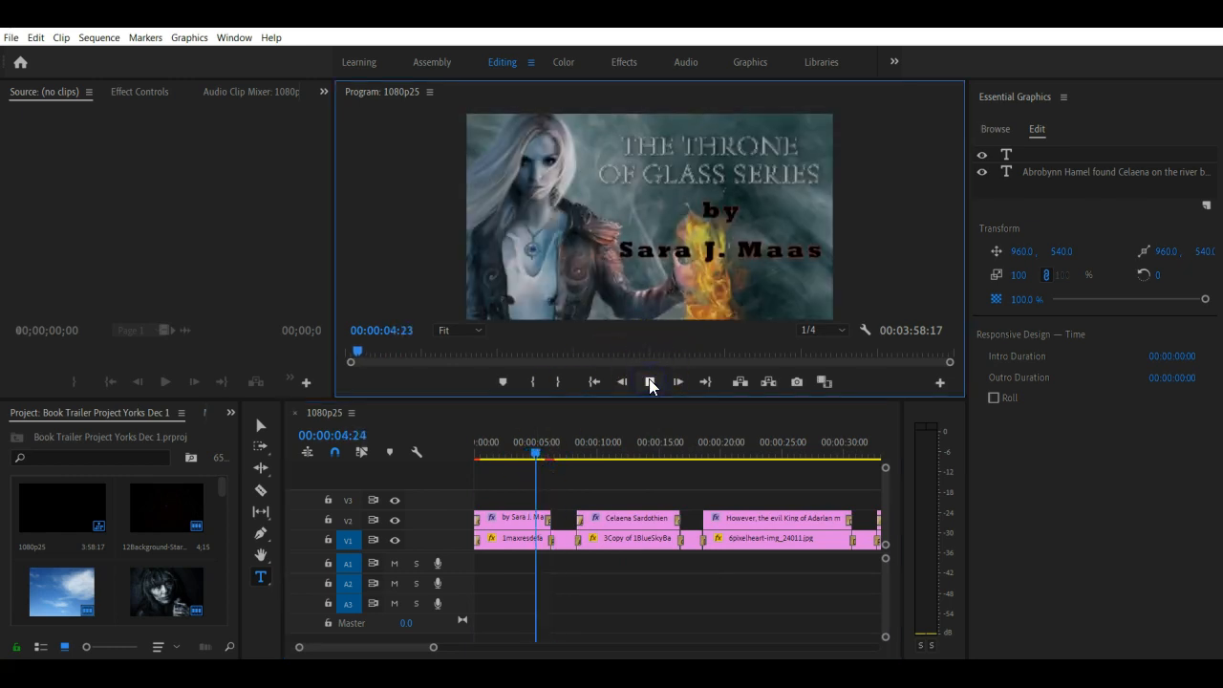
- Stop playback and remove the Flip Over transition from the end of the "by Sara J. Maas" title on V2
click(650, 383)
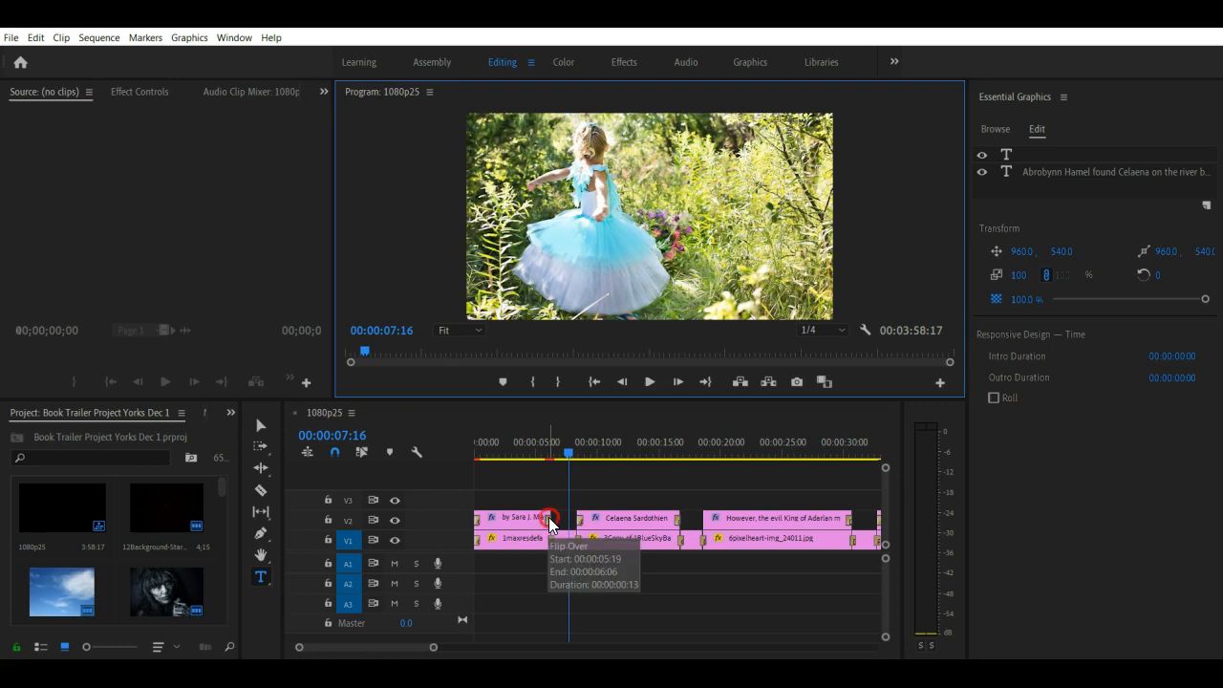
right_click(549, 523)
click(573, 547)
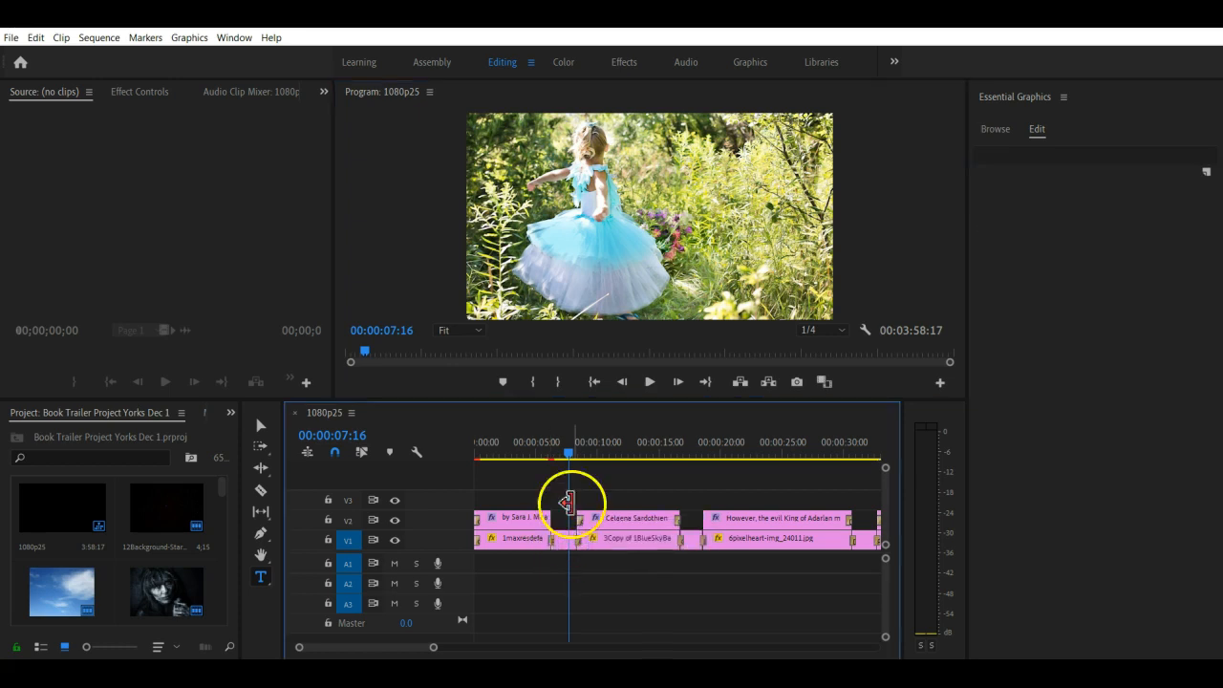
- Play the sequence from about 00:00:04:17 to review how the first title ends
click(532, 456)
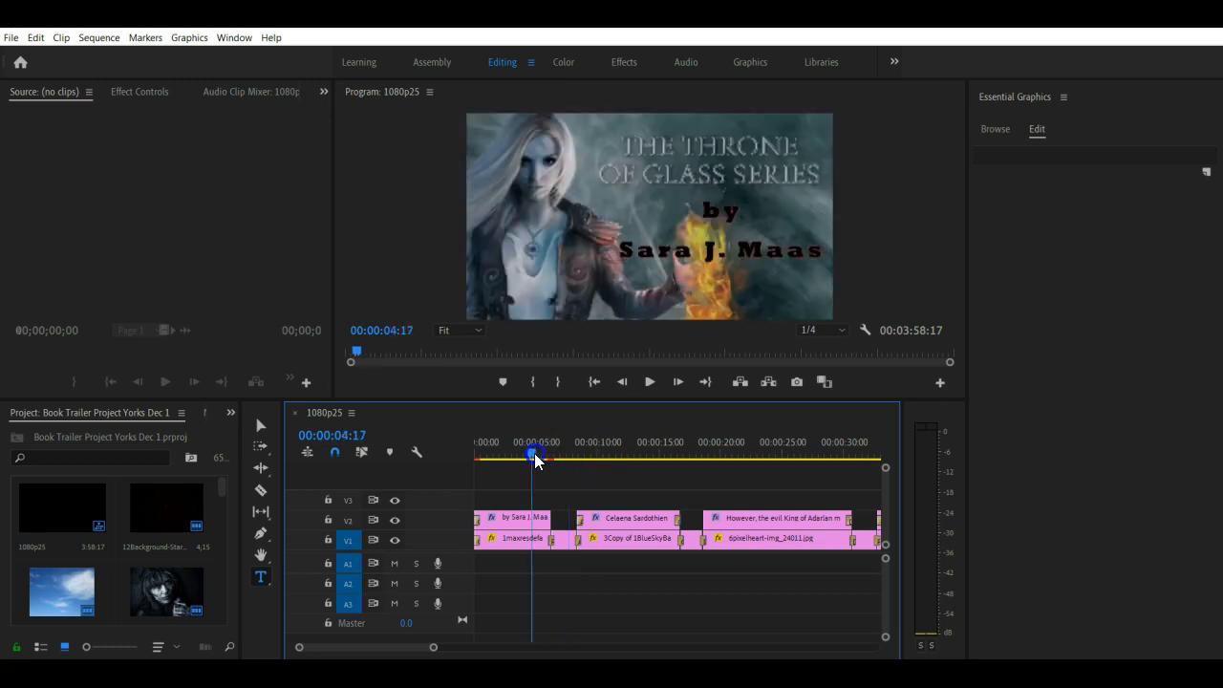
click(649, 381)
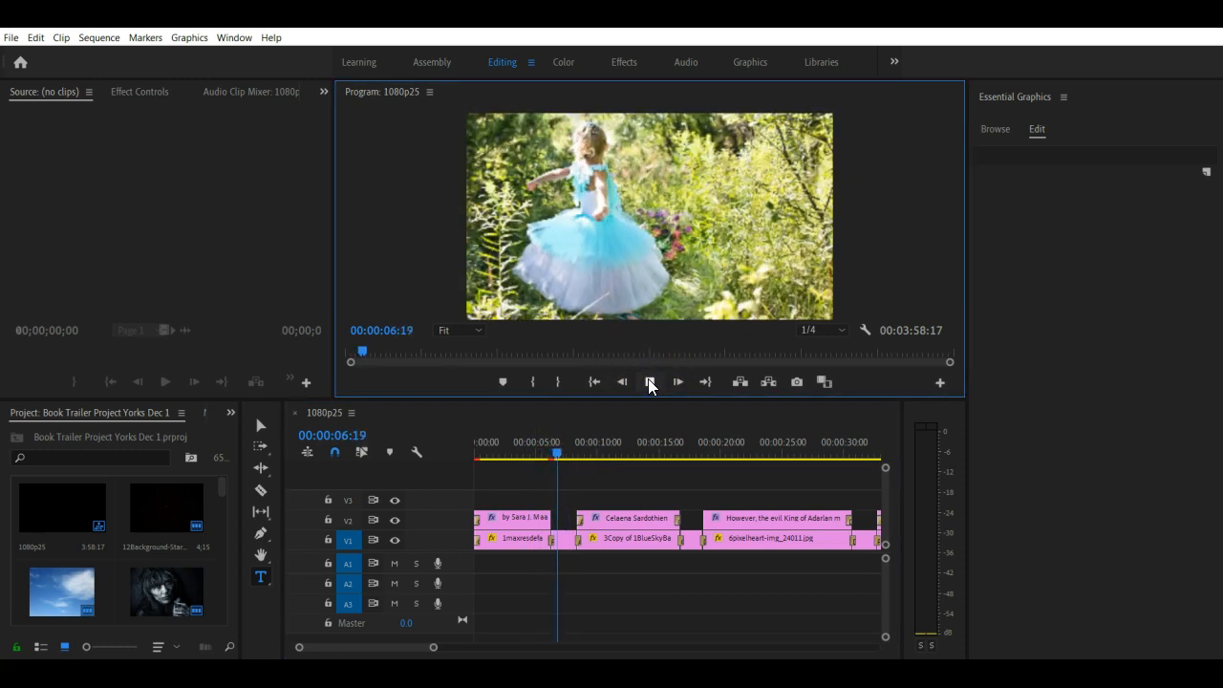
click(649, 381)
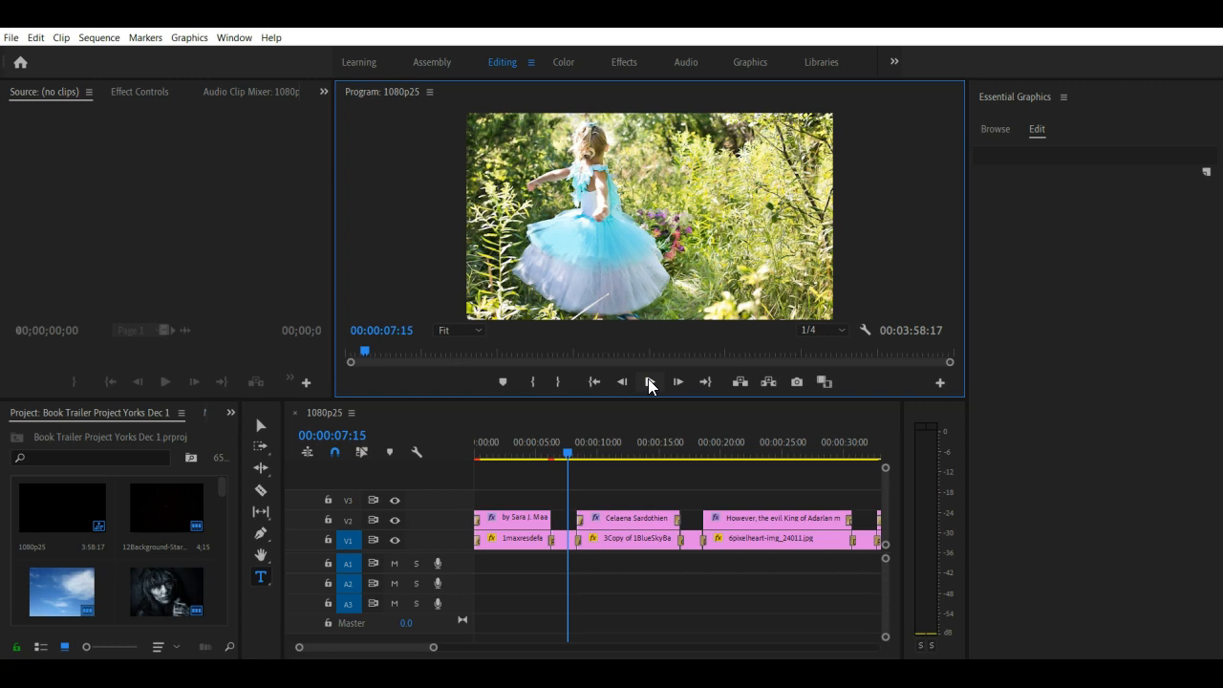
click(650, 383)
- Copy the full text of the "Celaena Sardothien still remembers" title at about 00:00:09:10
click(591, 452)
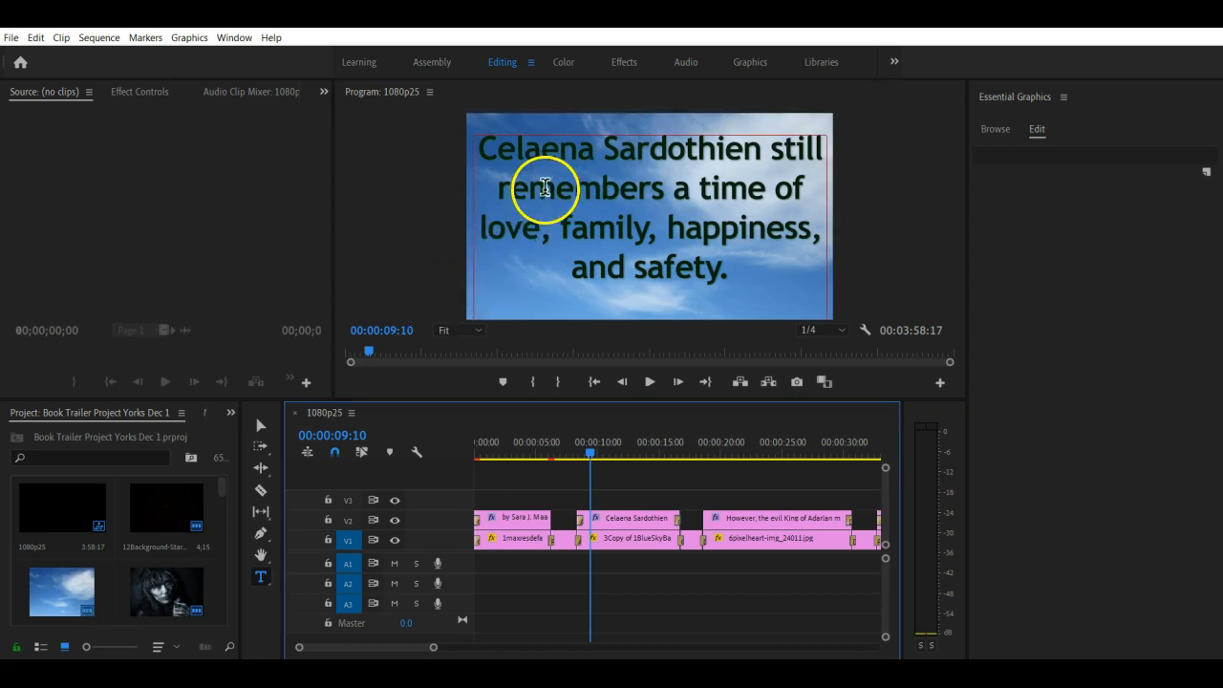
click(544, 187)
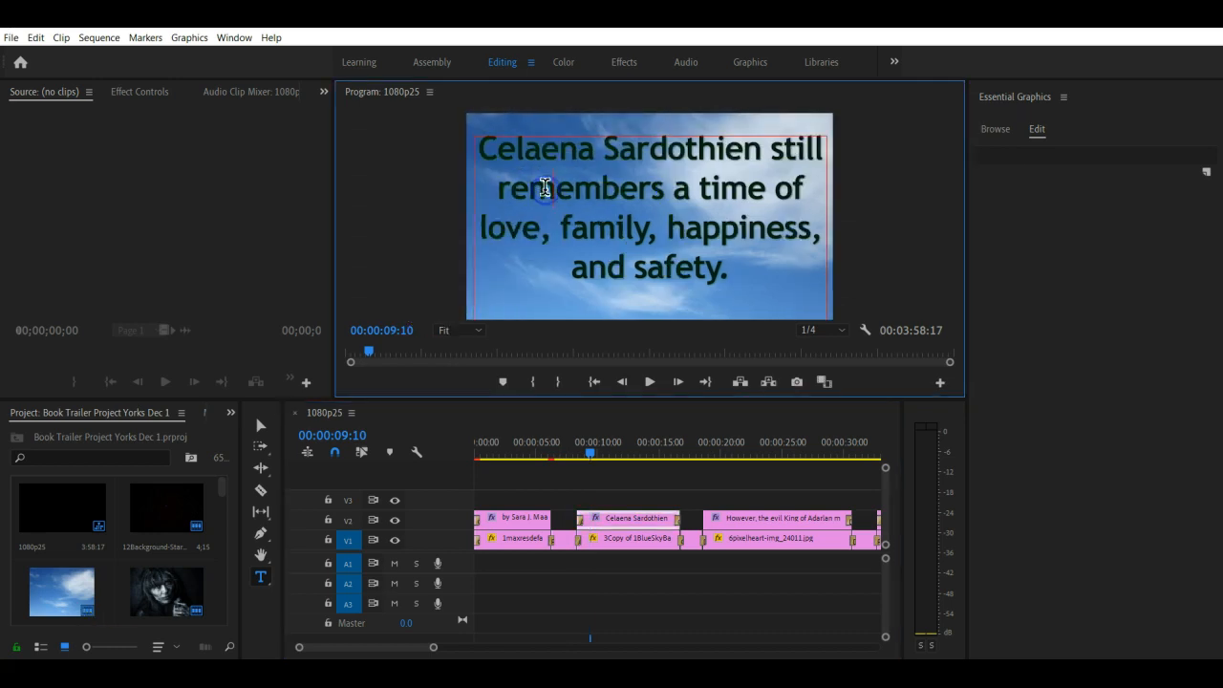
click(259, 576)
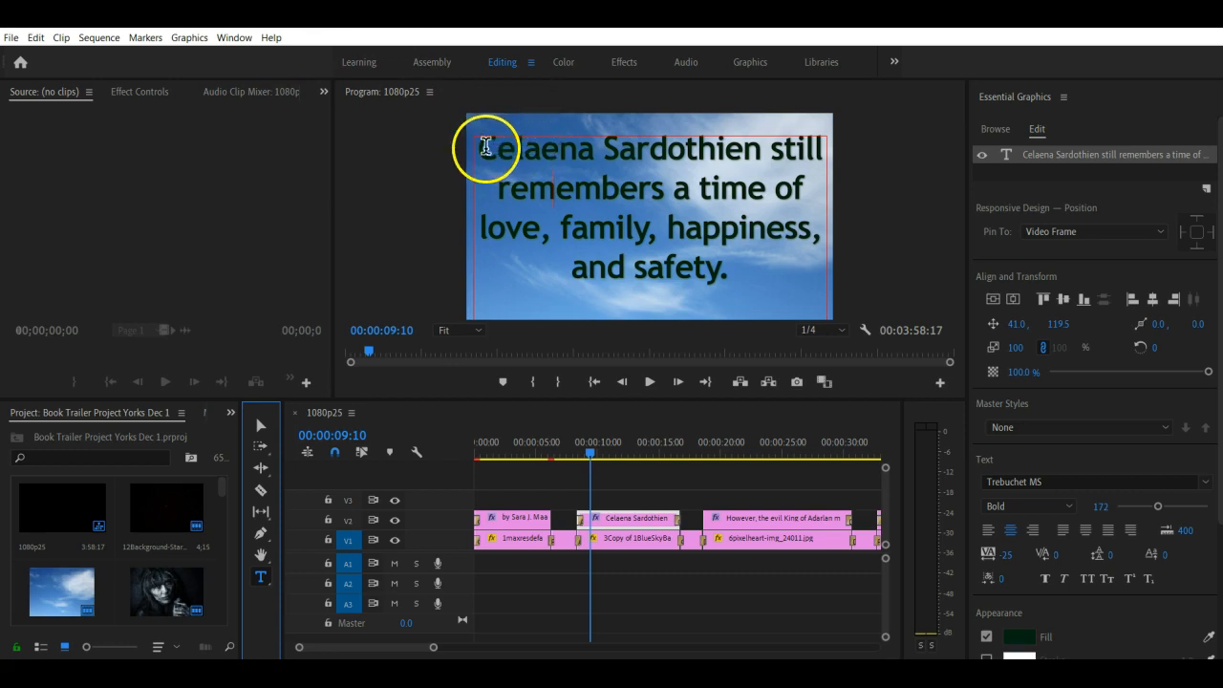
drag(483, 148, 760, 277)
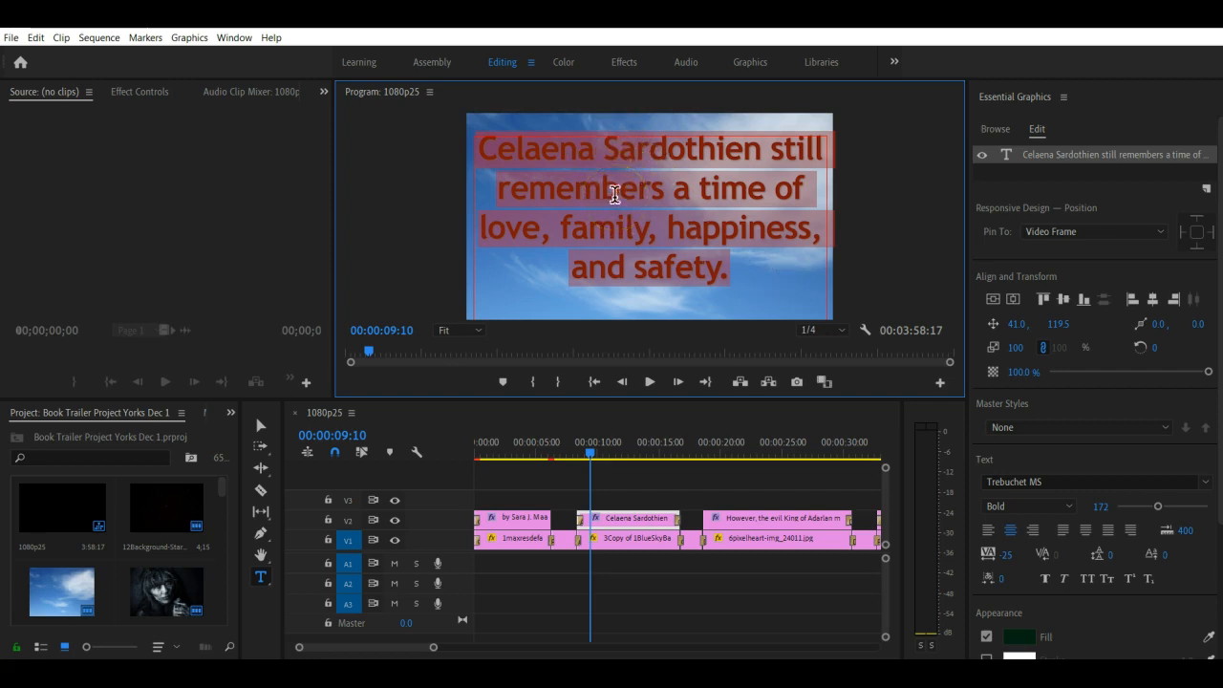
click(35, 39)
click(61, 106)
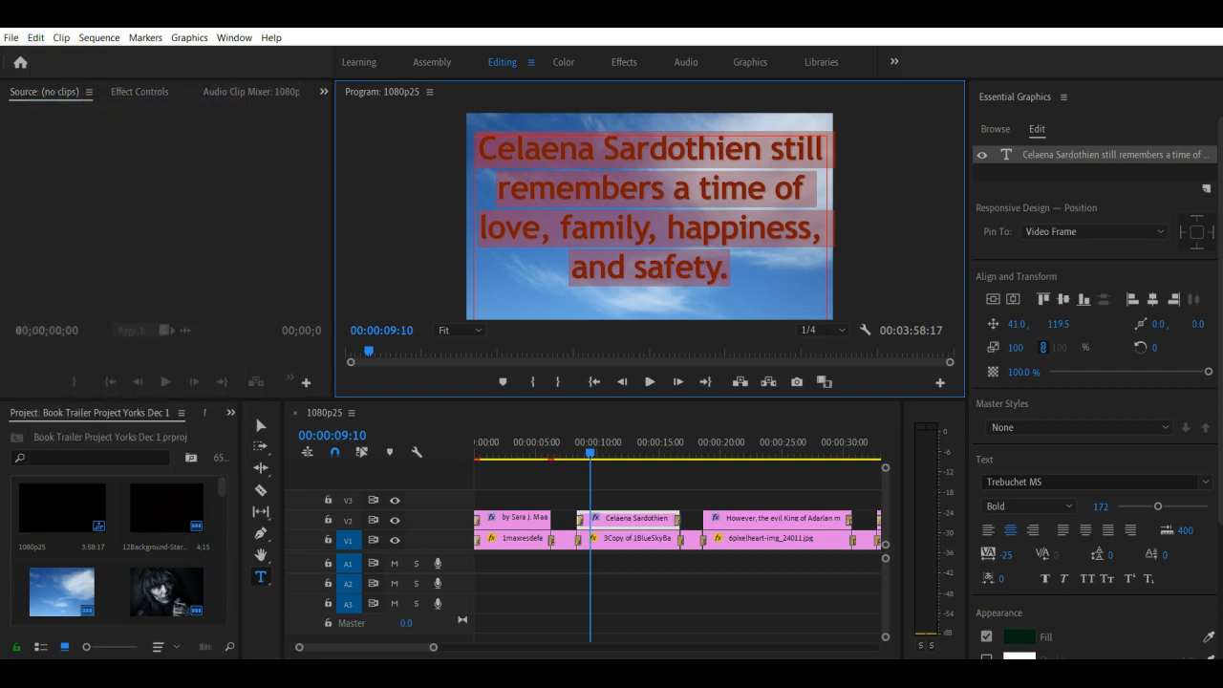
- Switch to the Word document and check the paste options at the end of the second paragraph without pasting
mouse_move(254, 674)
click(195, 642)
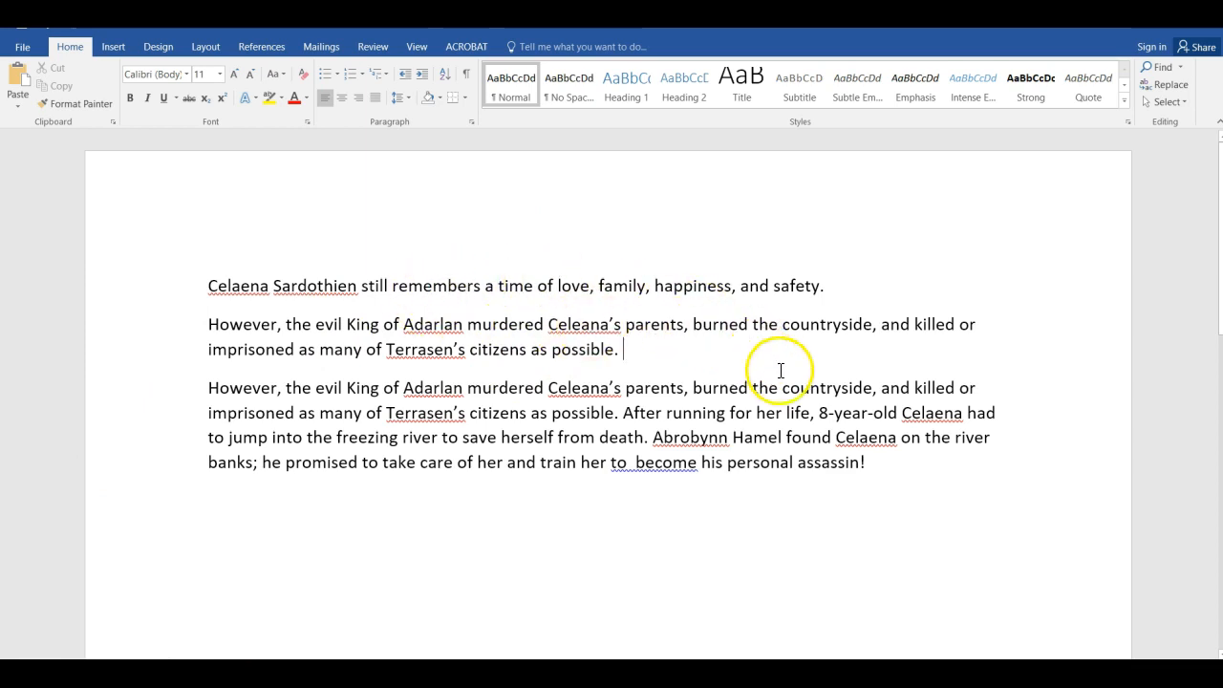
right_click(625, 349)
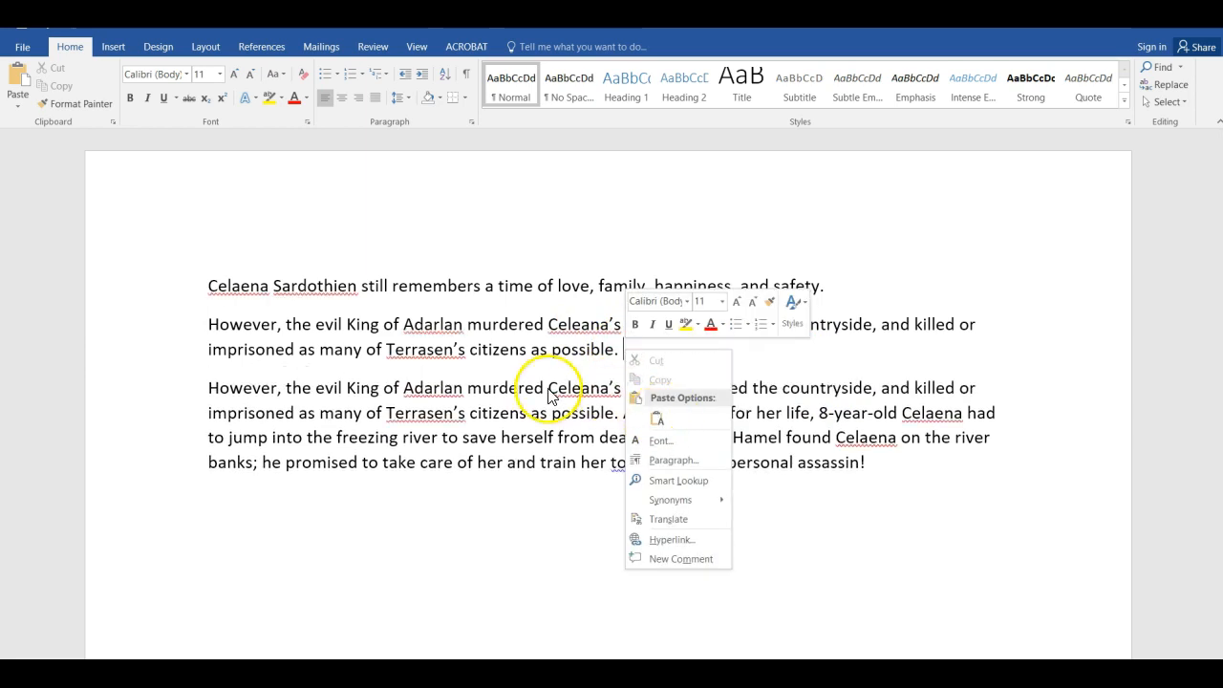
click(249, 540)
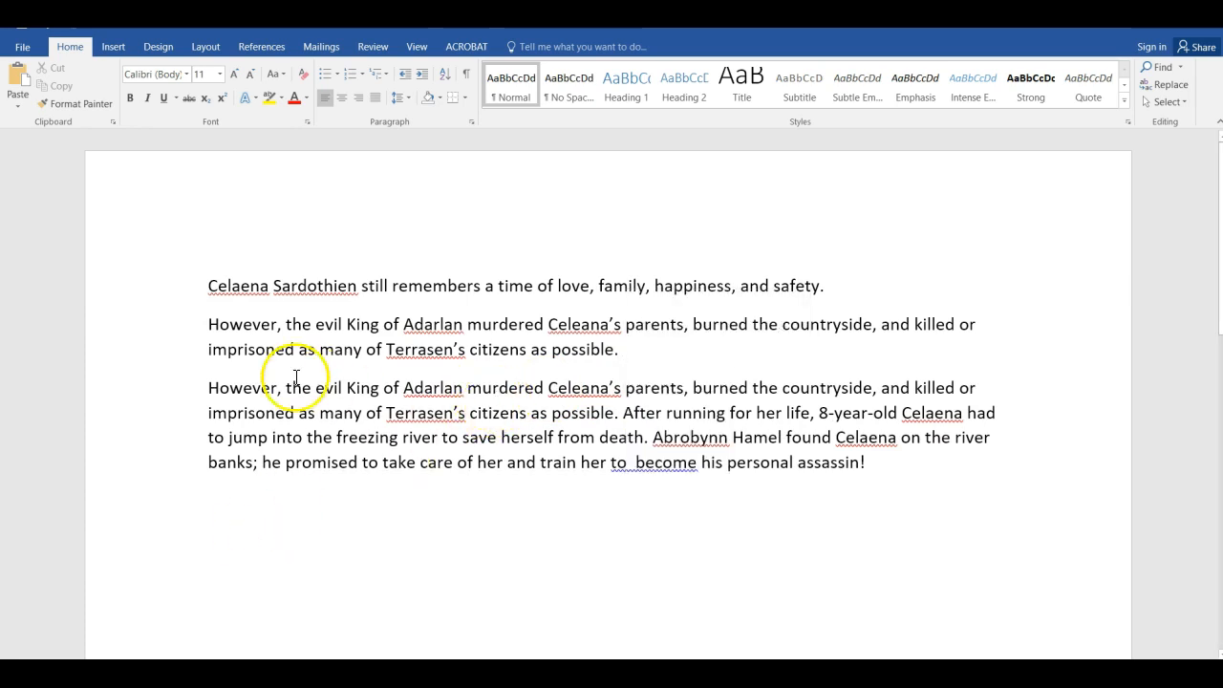
- Join the three script paragraphs into one continuous paragraph
click(208, 325)
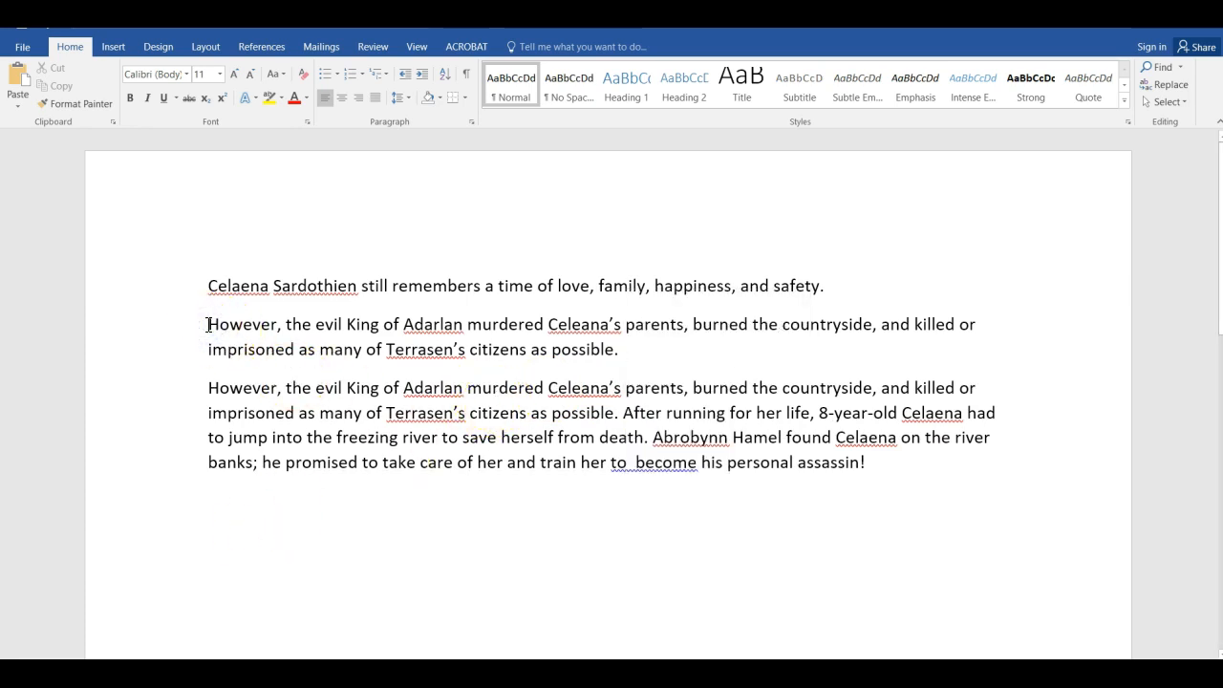
key(BackSpace)
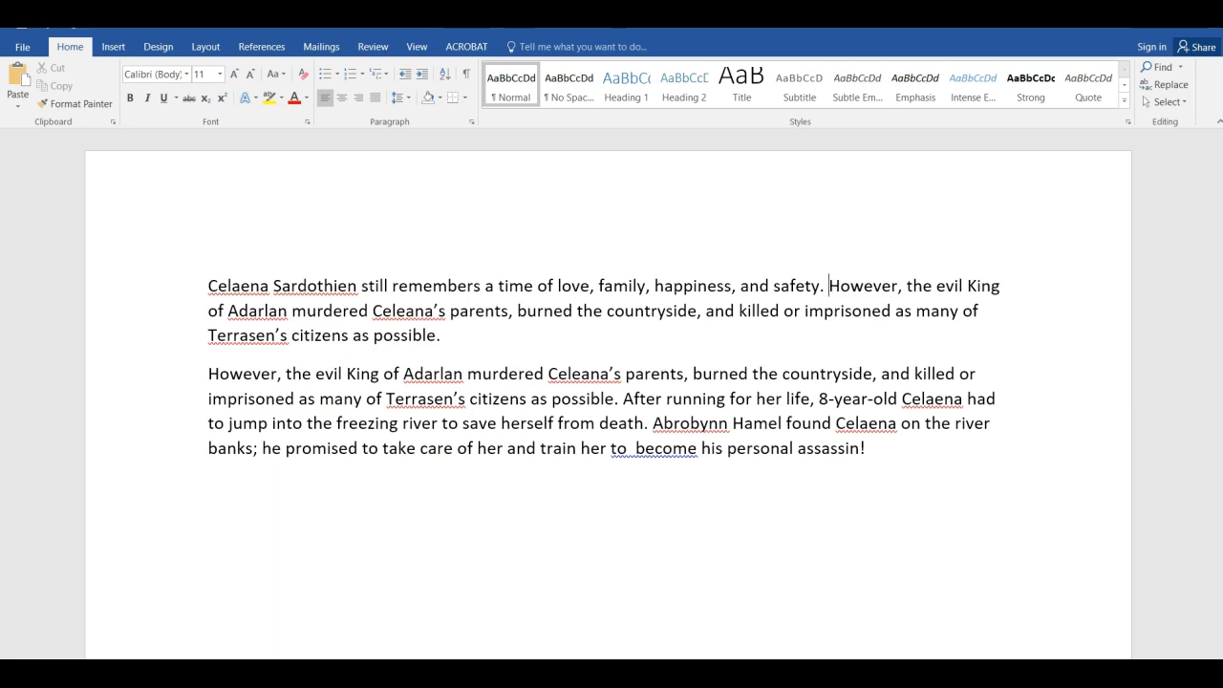
click(214, 372)
key(BackSpace)
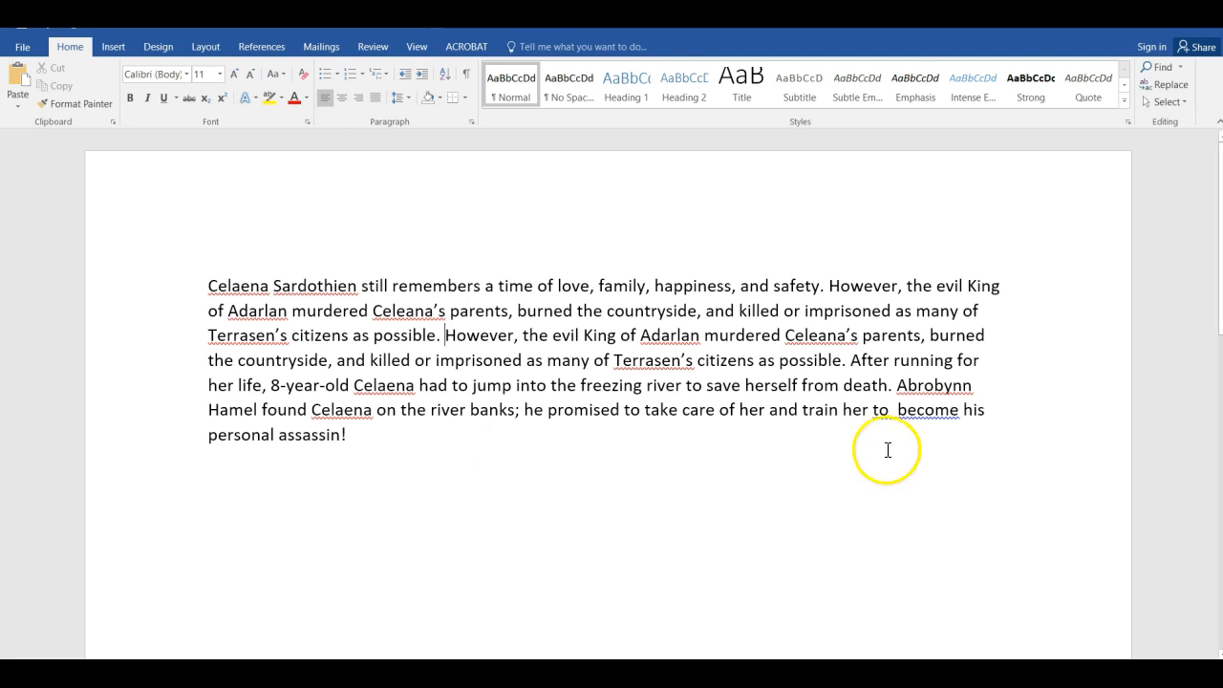
- Apply the suggested grammar corrections "to become" and "riverbanks" in the script's last sentence
right_click(909, 412)
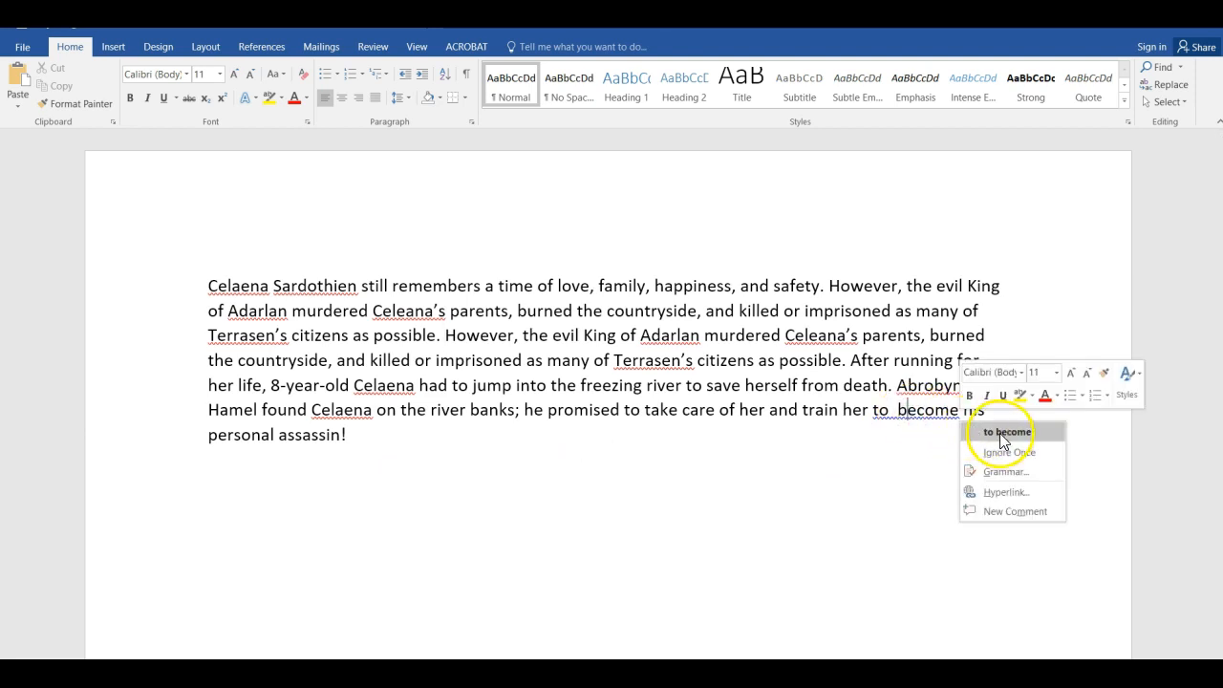
click(993, 433)
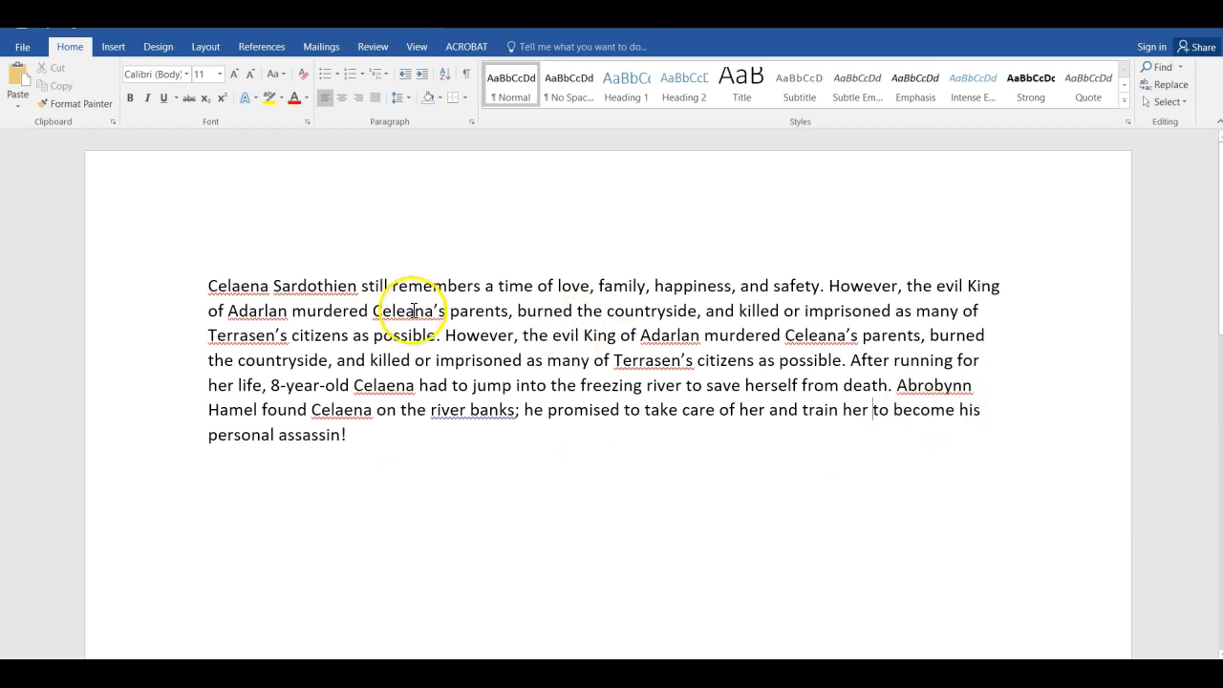
click(450, 410)
right_click(450, 410)
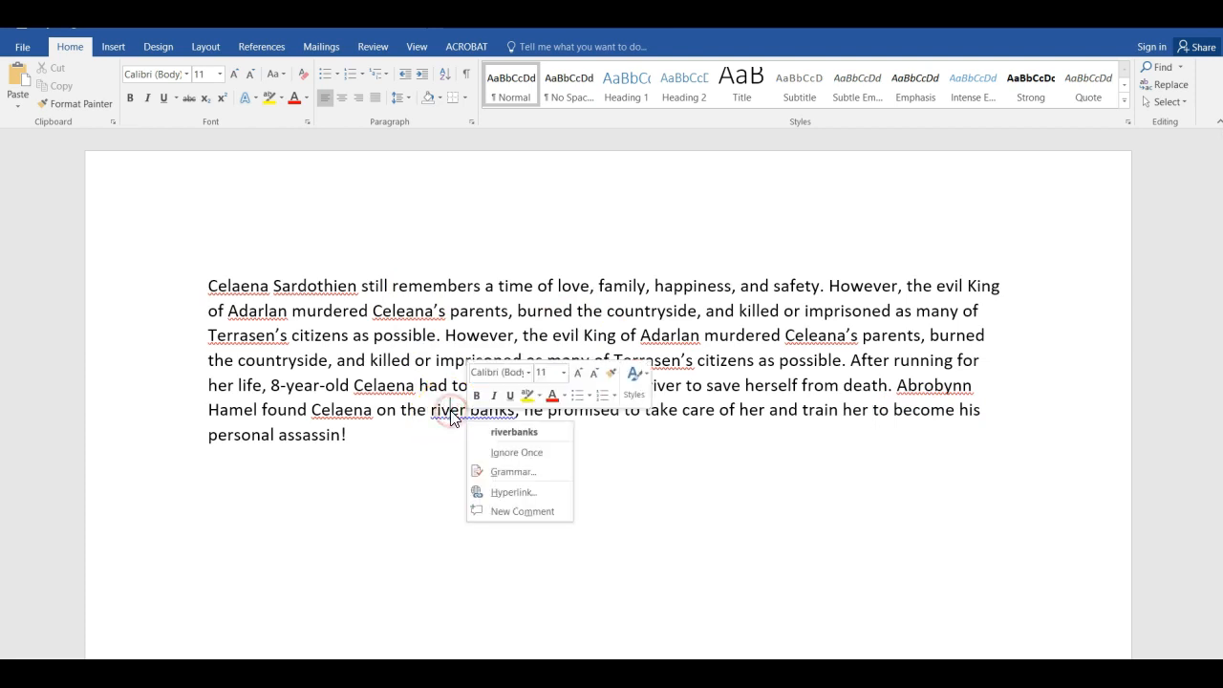
click(509, 431)
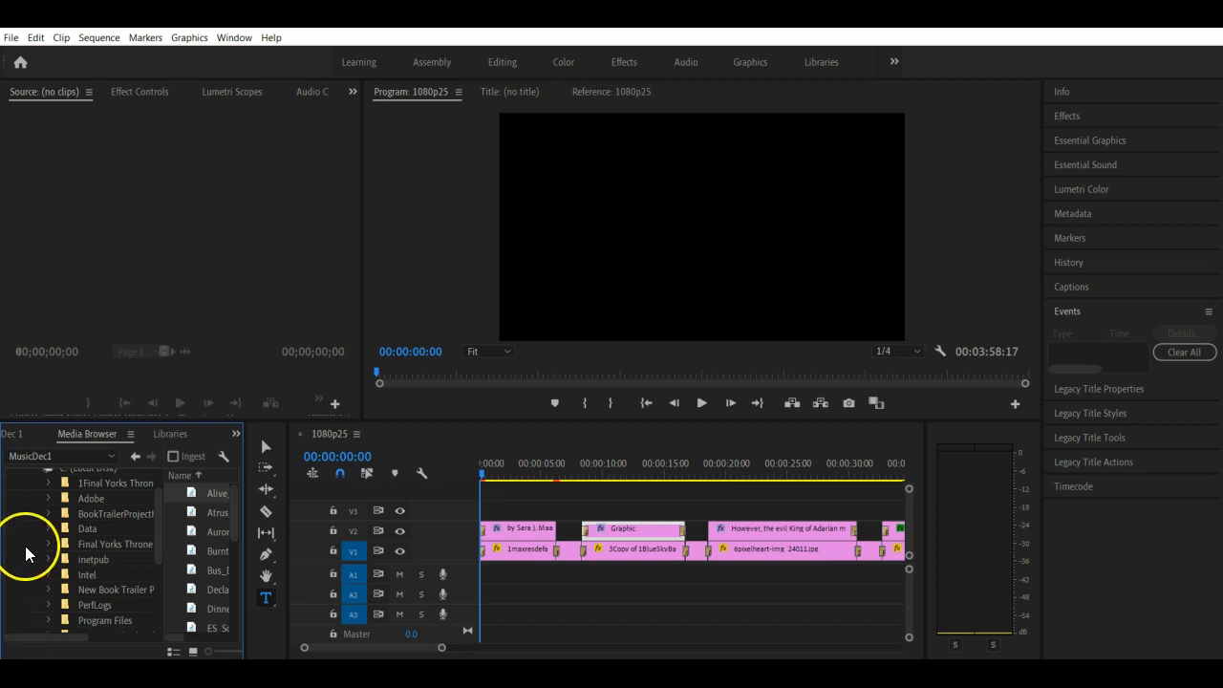
- In Premiere Pro's Media Browser, open MusicDec1 inside the 1Final Yorks Throne folder and widen the area showing the music files
click(48, 483)
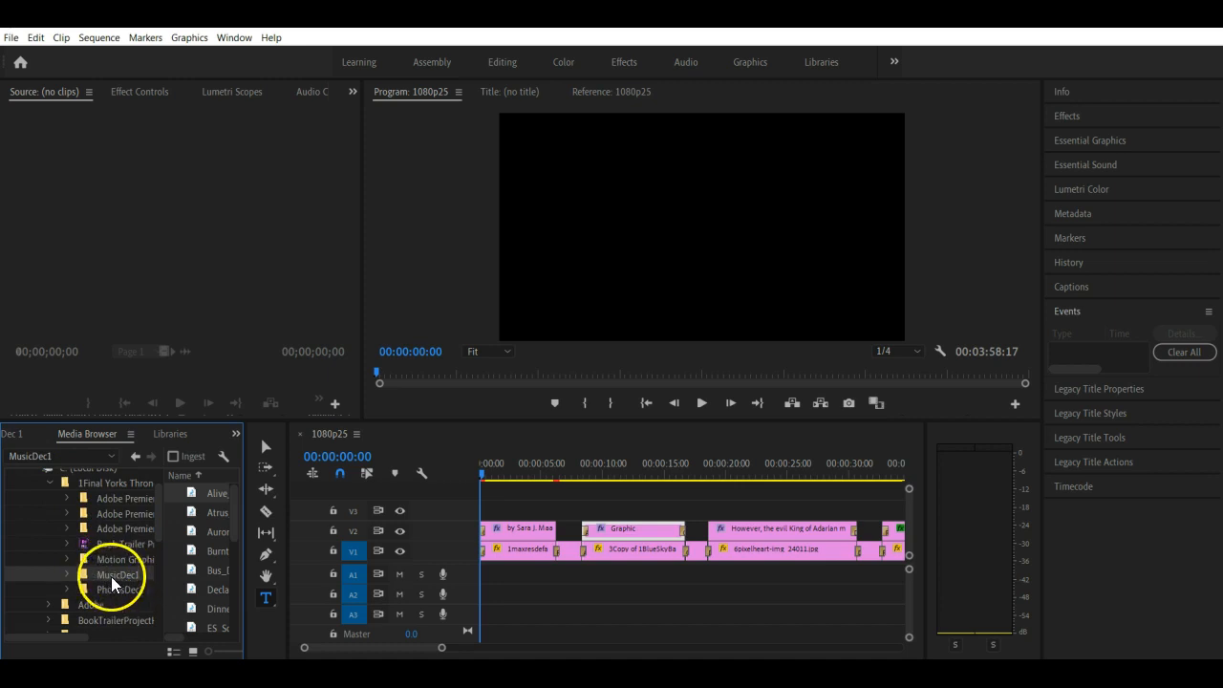
click(70, 577)
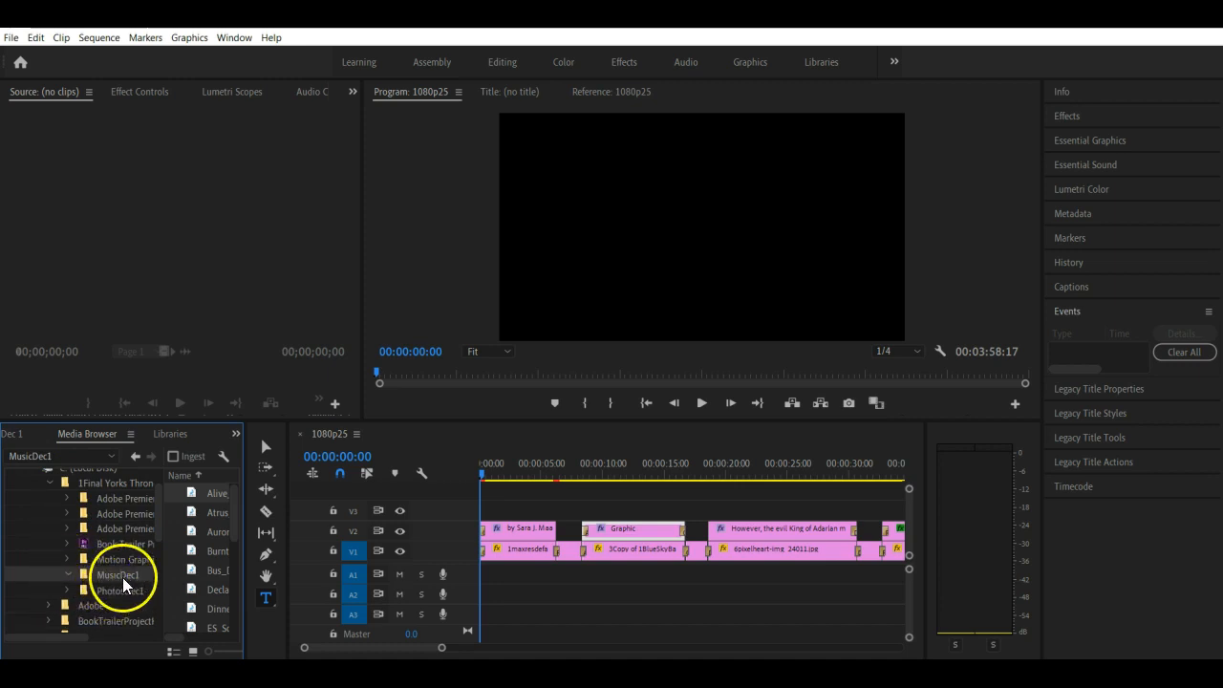
drag(167, 553, 68, 538)
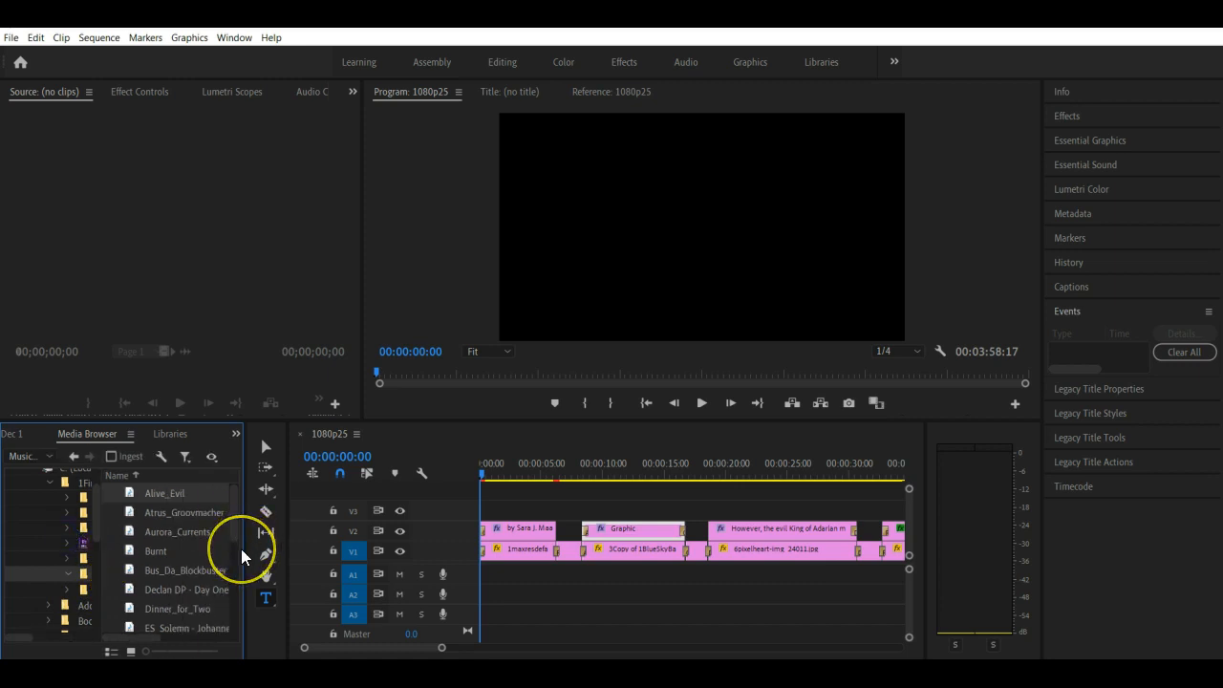
drag(246, 549, 352, 556)
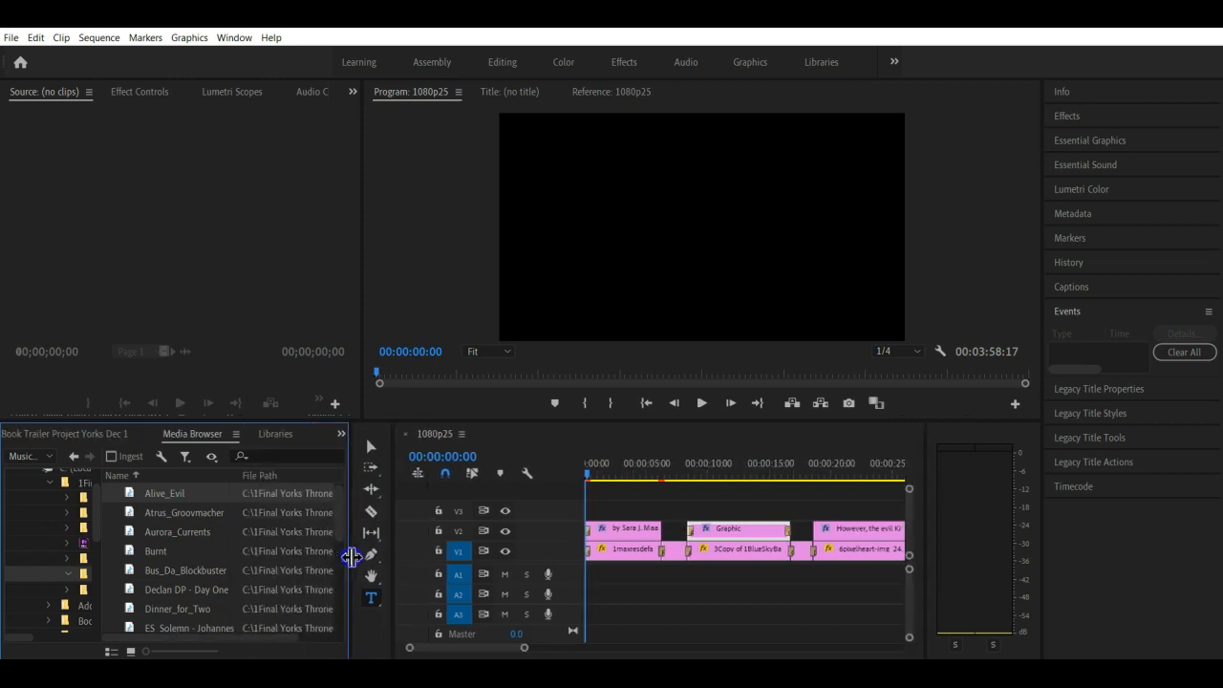
drag(257, 641, 234, 650)
- Load Alive_Evil.mp3 into the Source monitor, widened to show the waveform, and play it from the beginning
double_click(129, 495)
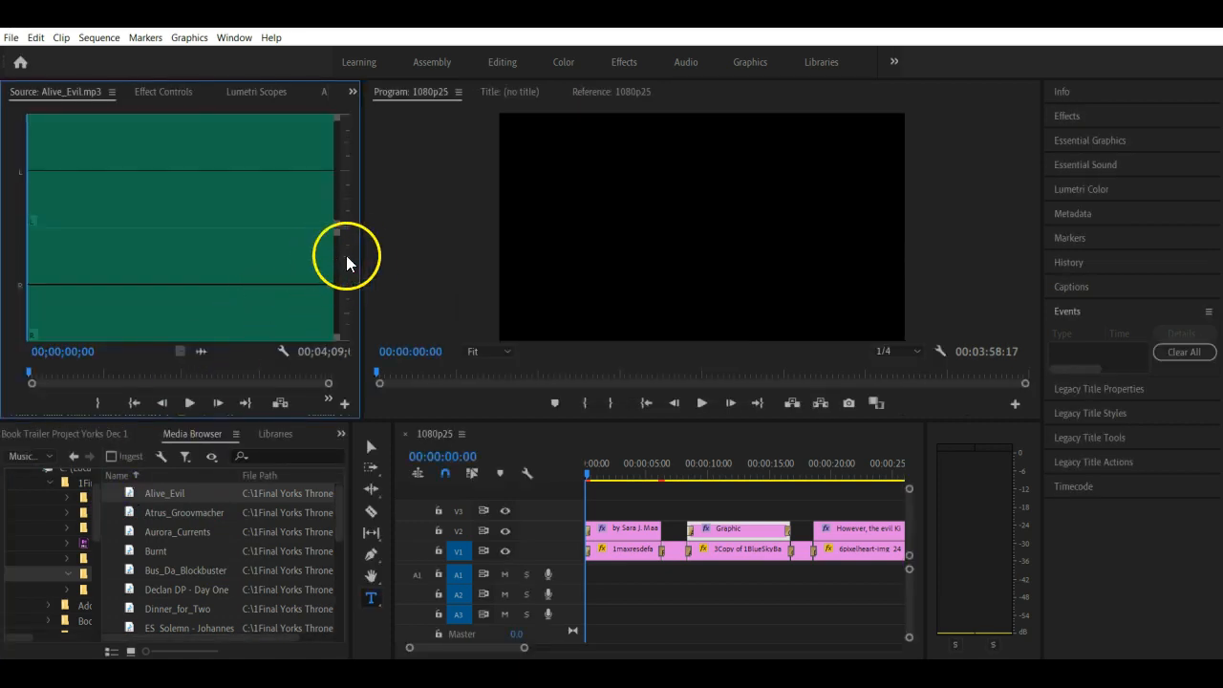
drag(361, 266, 451, 269)
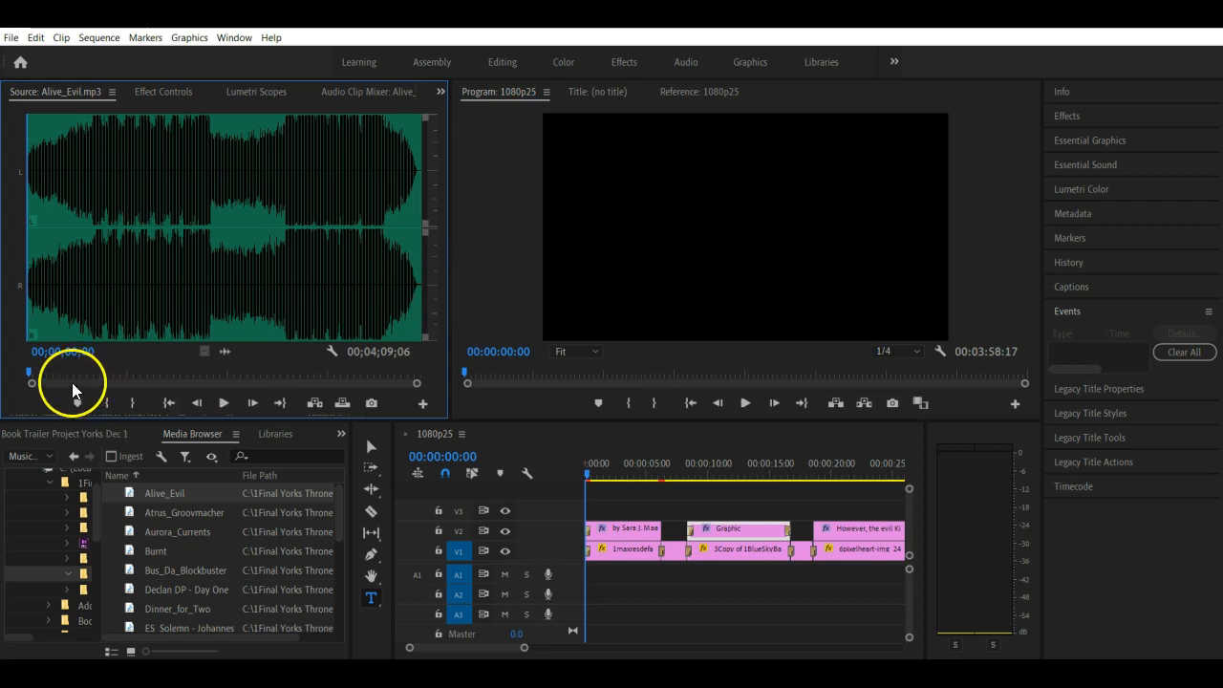
click(223, 405)
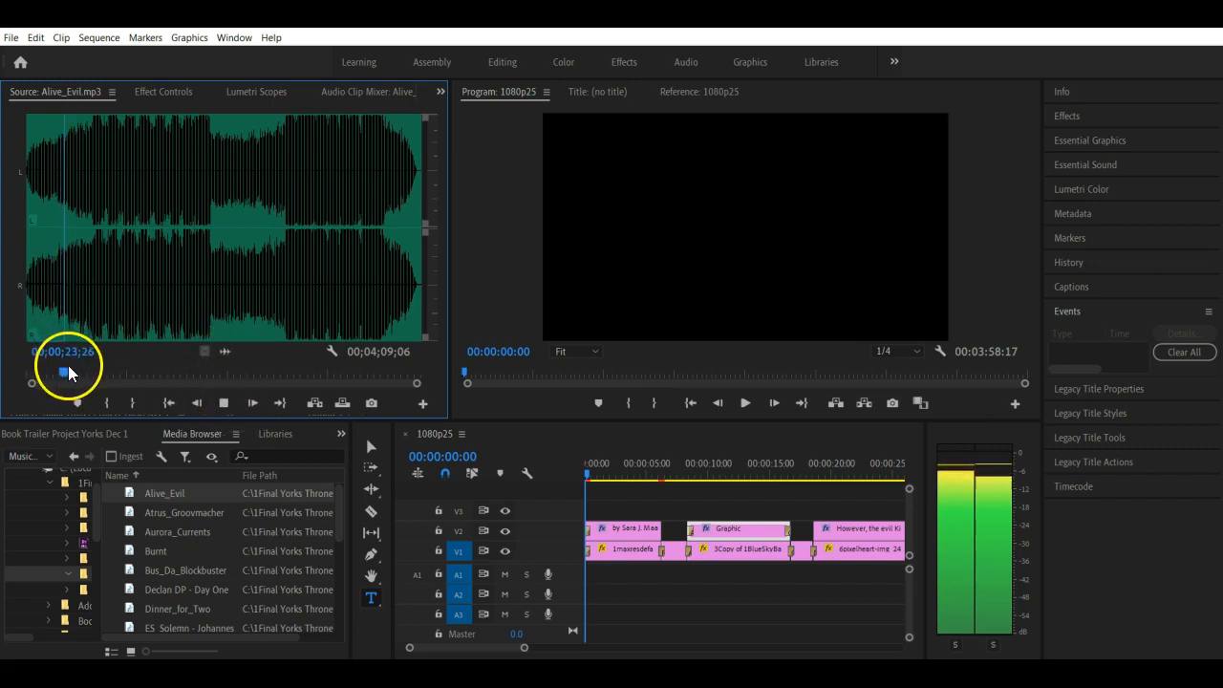
- Audition Alive_Evil.mp3 from about 00;01;06;00, 00;02;01;09 and 00;02;56;15, and stop playback at about 00;02;59;14
drag(69, 373, 132, 379)
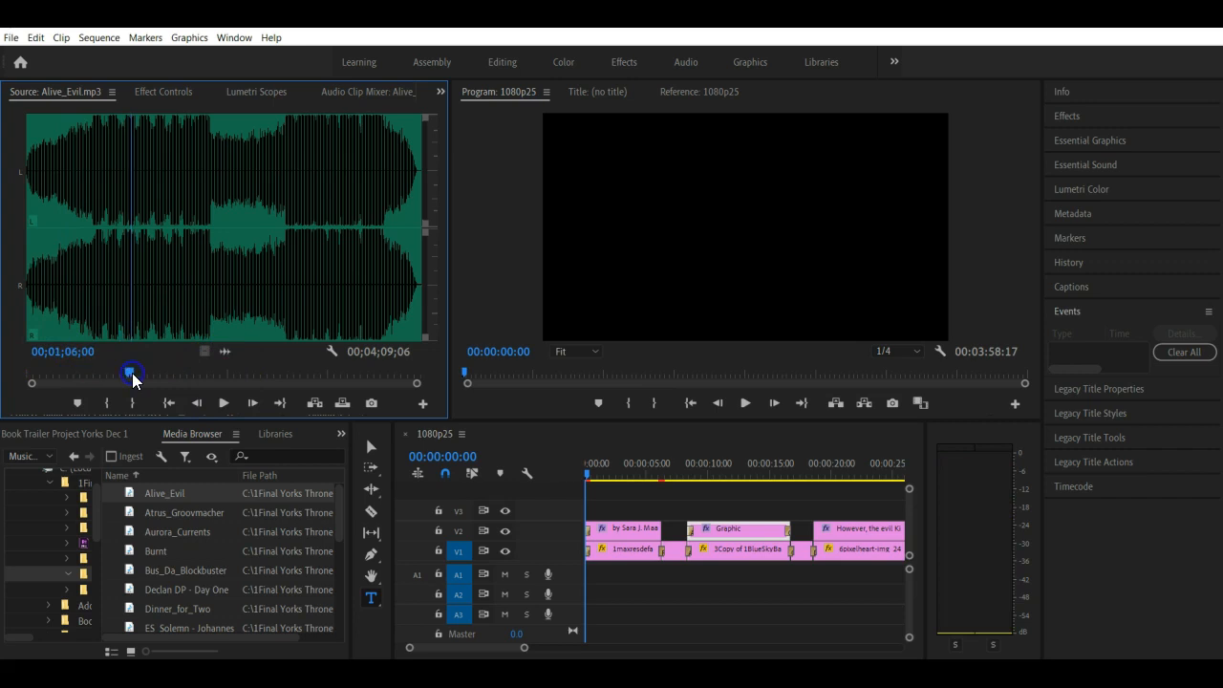
click(226, 404)
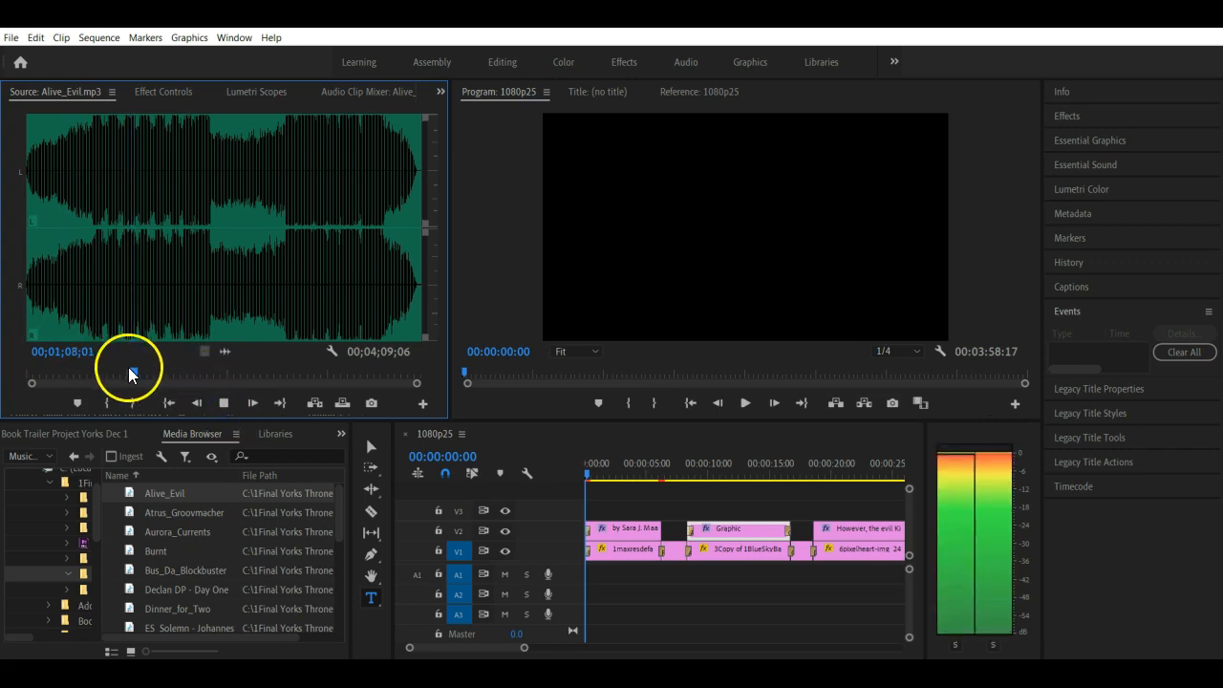
drag(136, 375, 217, 378)
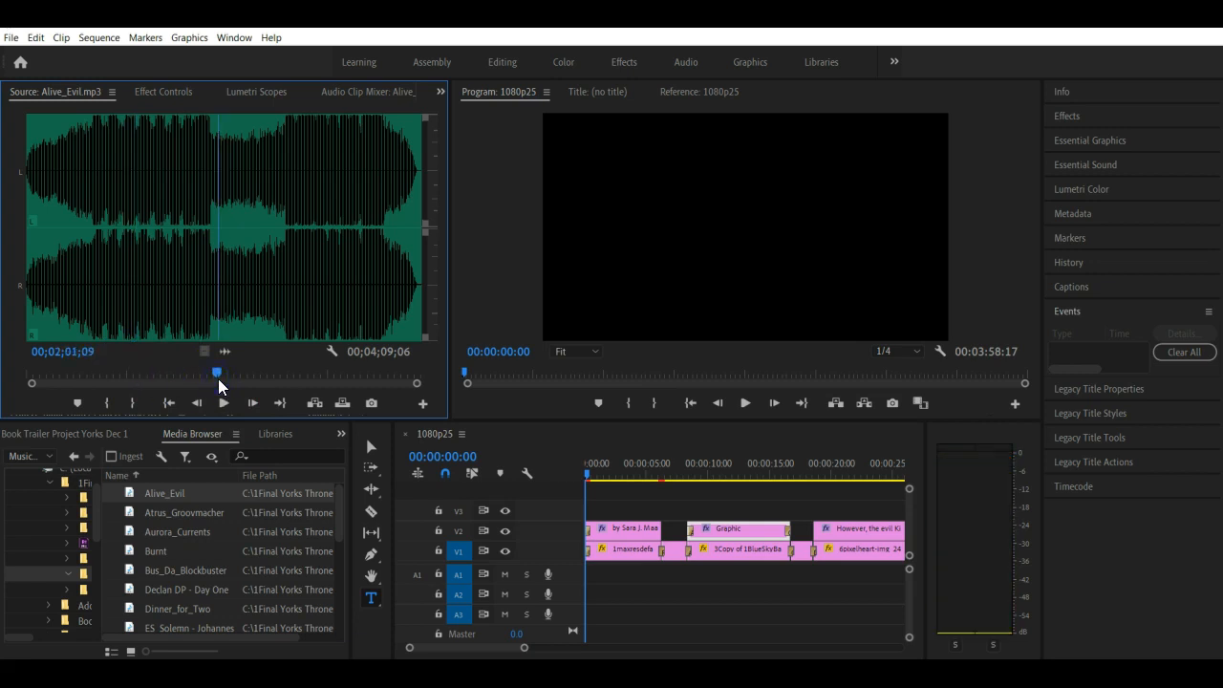
click(227, 403)
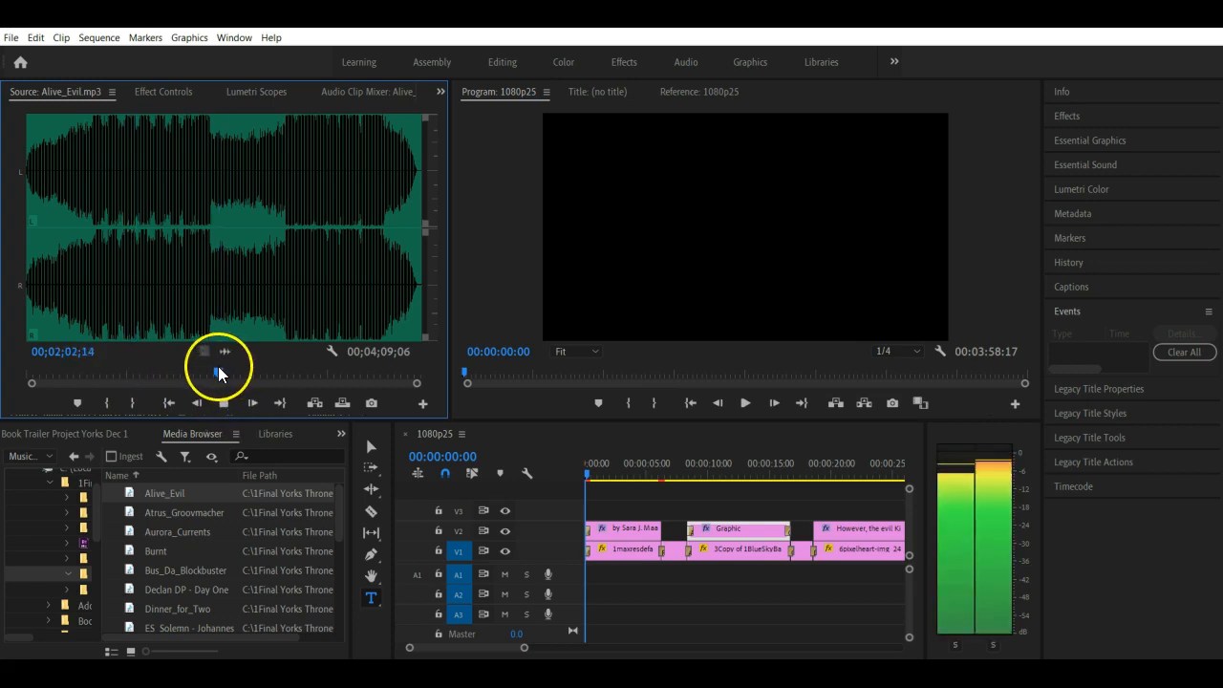
drag(219, 377, 303, 379)
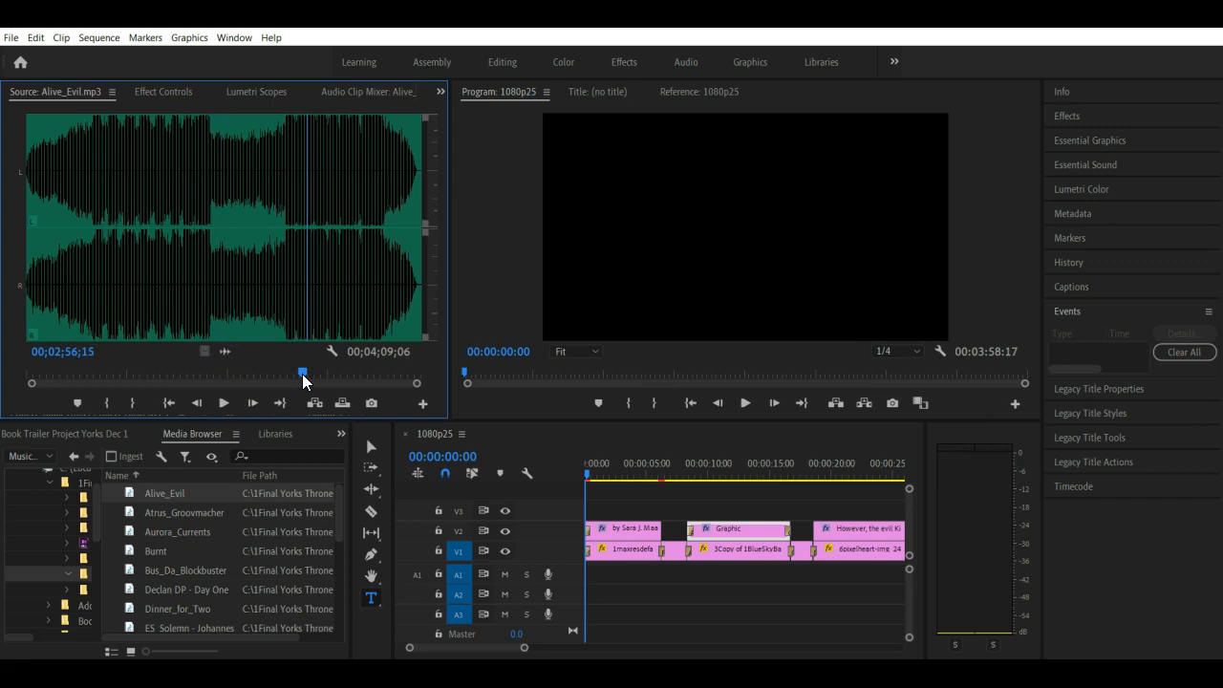
click(224, 403)
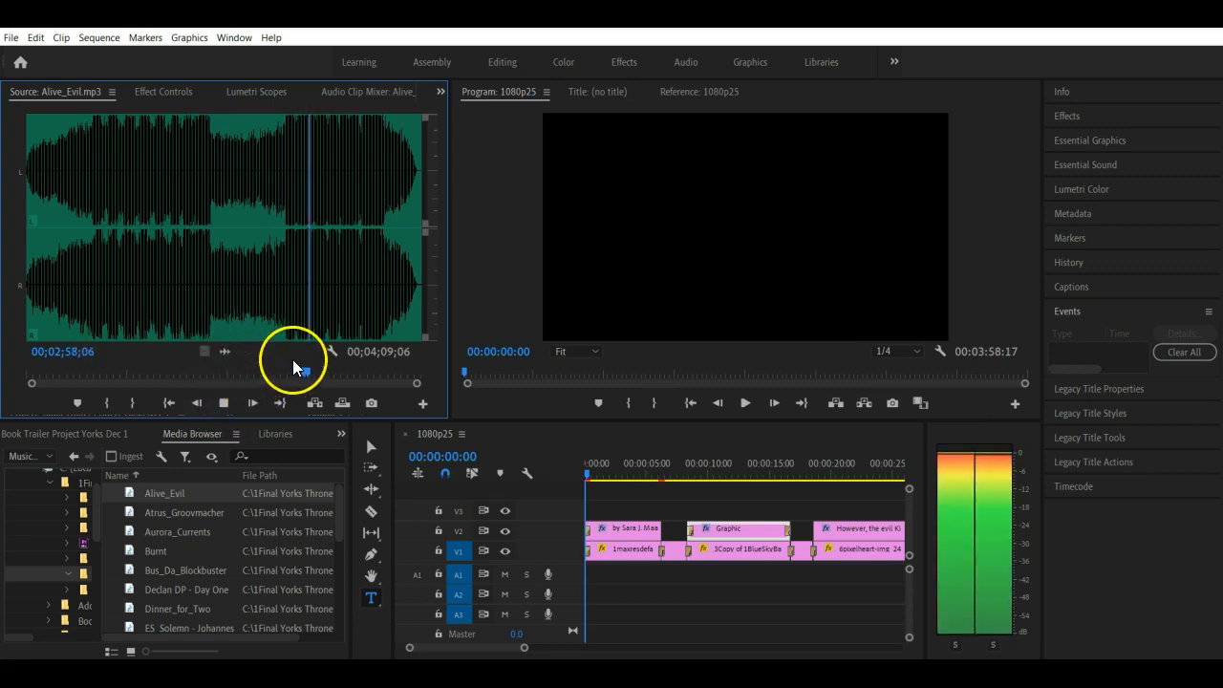
click(225, 404)
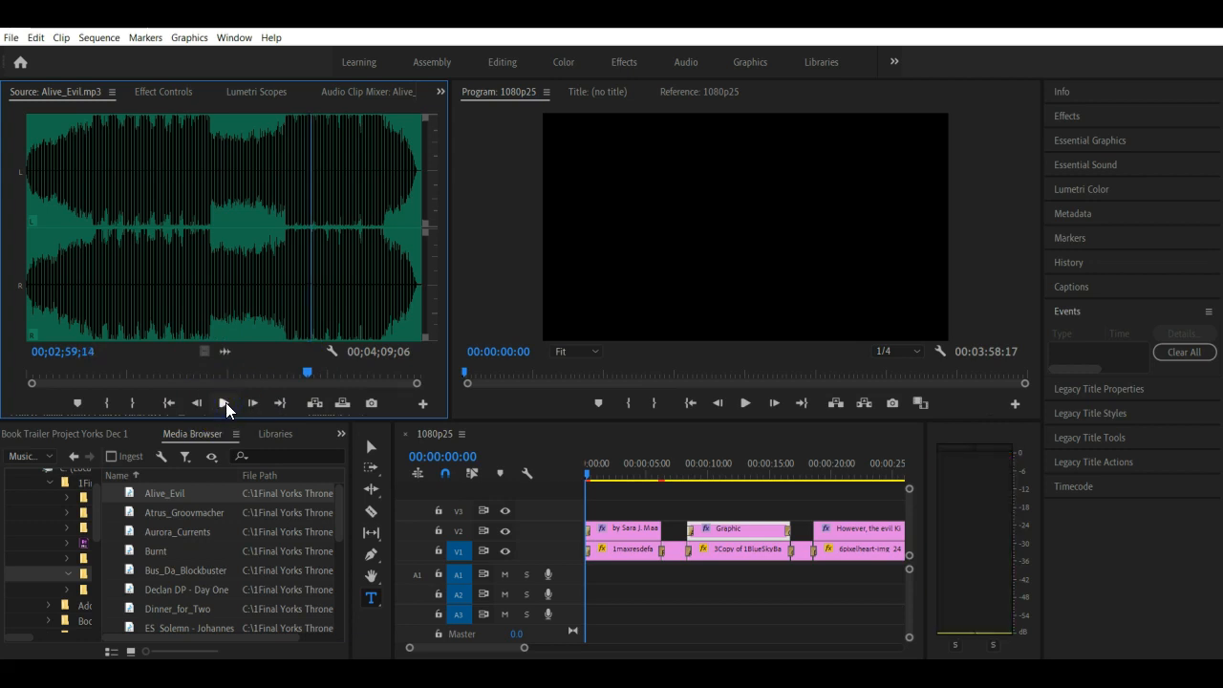
click(106, 404)
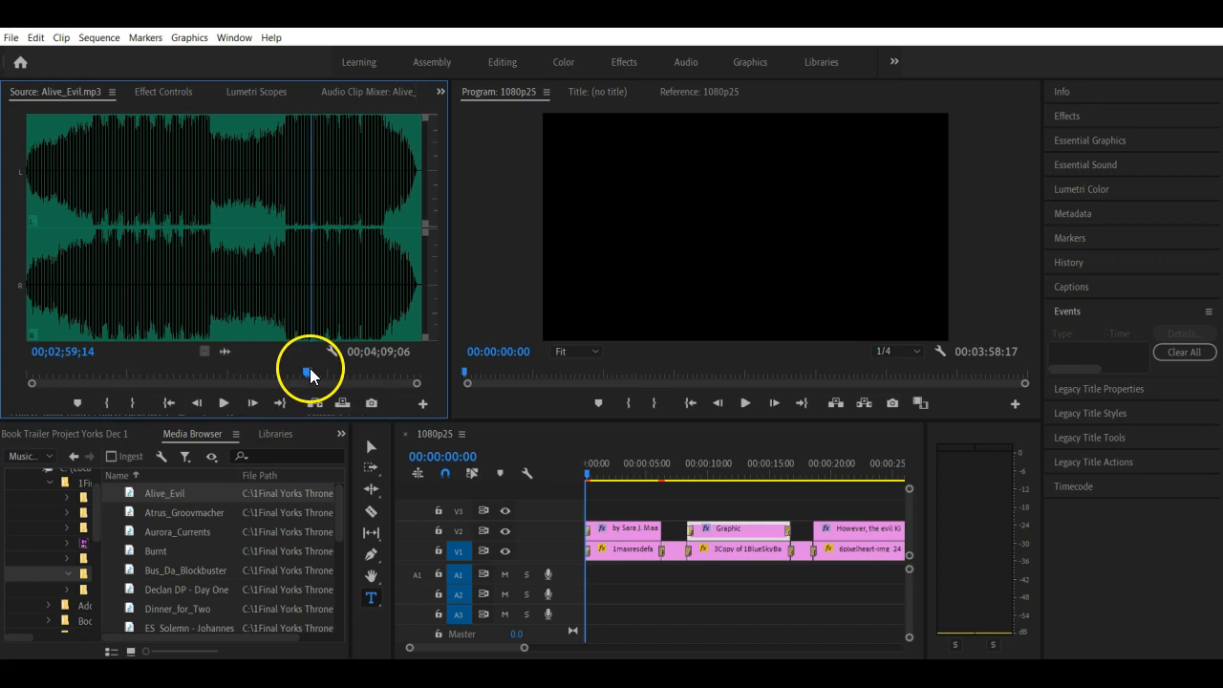
- Audition Alive_Evil.mp3 from about 00;00;59;09 and mark its In point at 00;01;00;09
drag(308, 374, 118, 368)
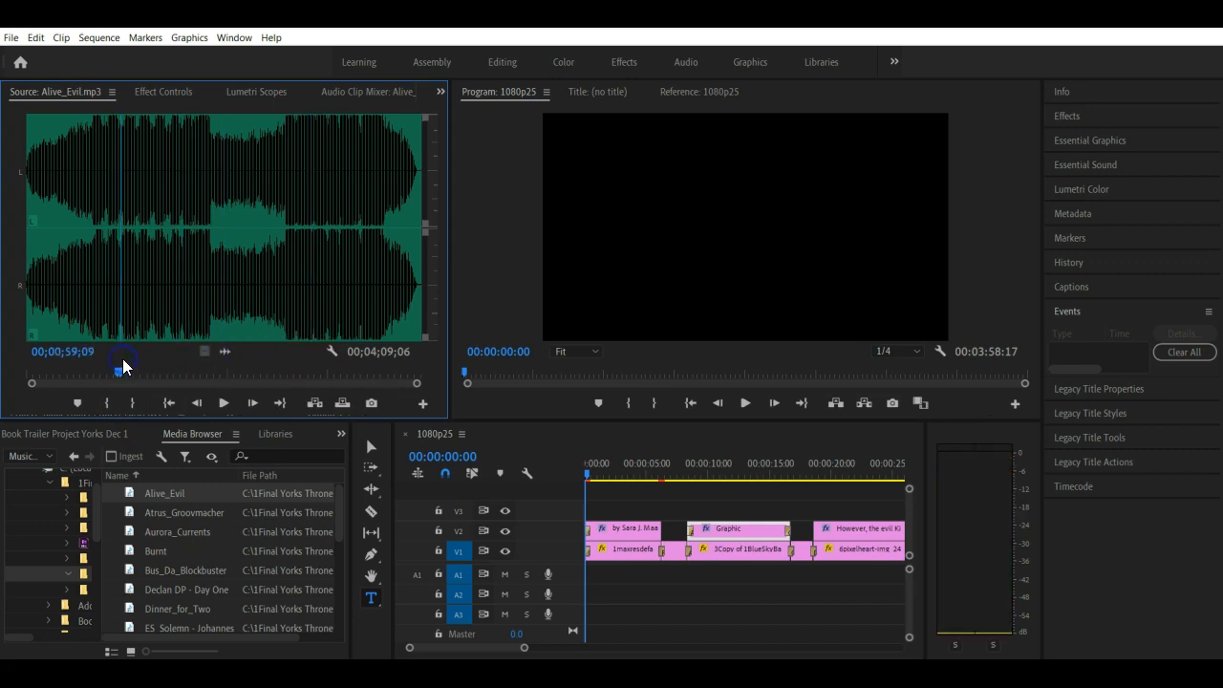
click(224, 404)
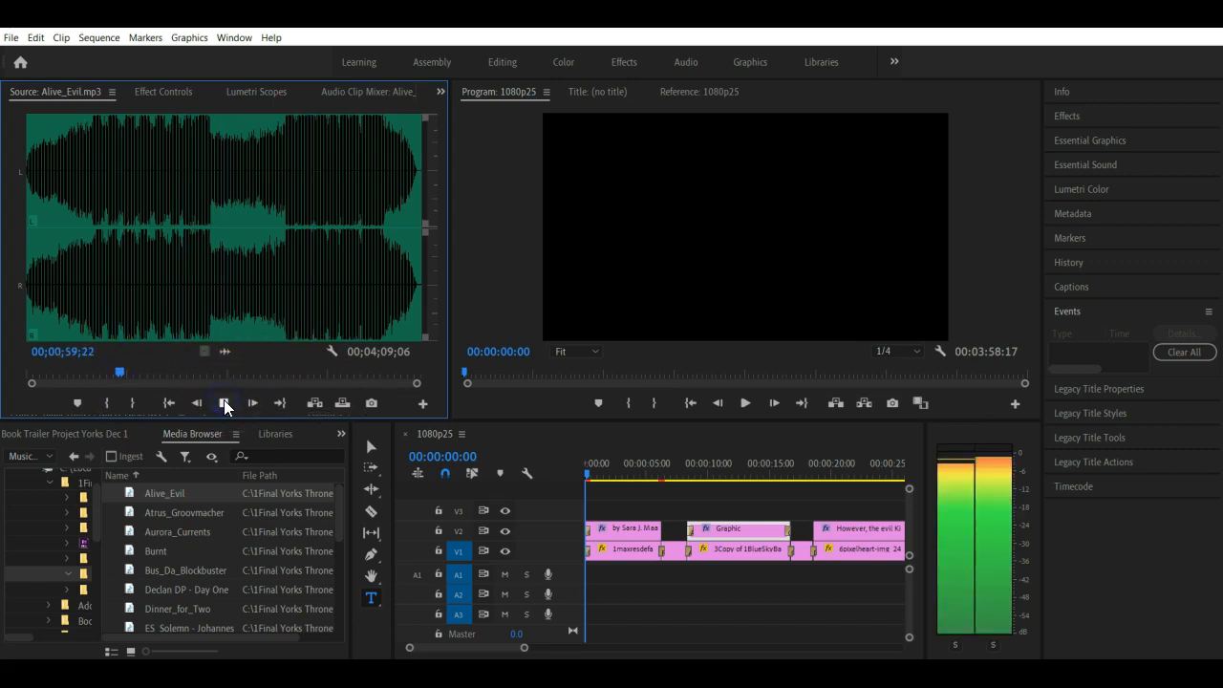
click(225, 404)
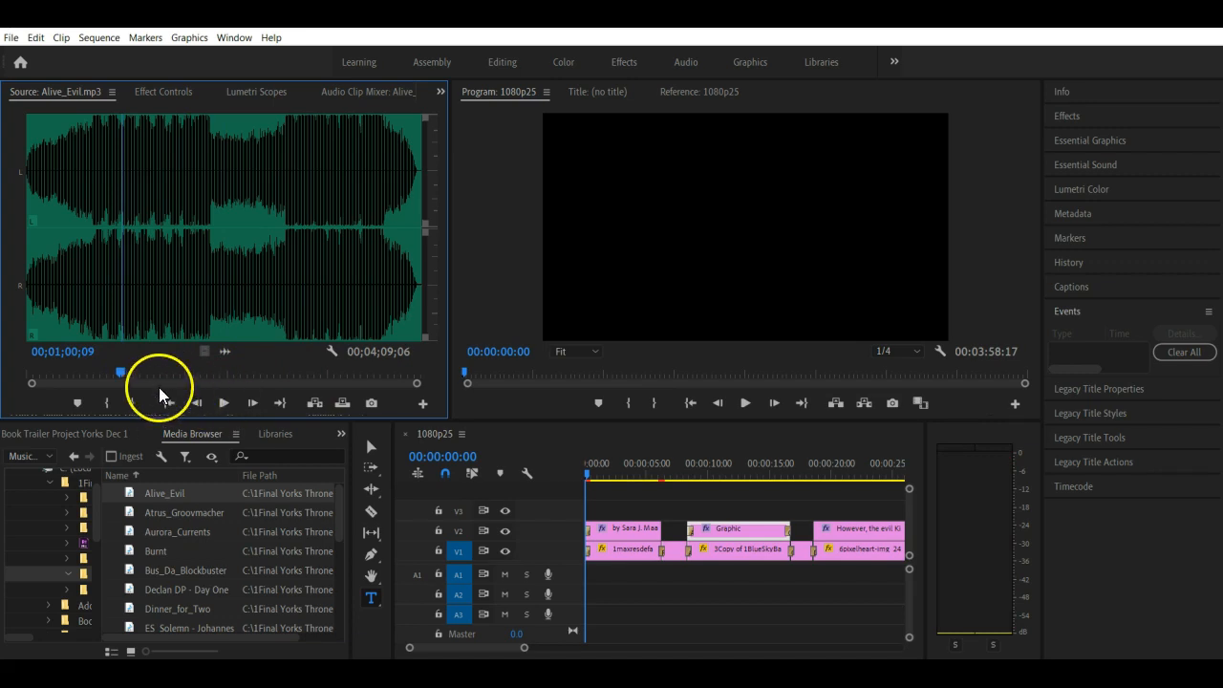
click(106, 404)
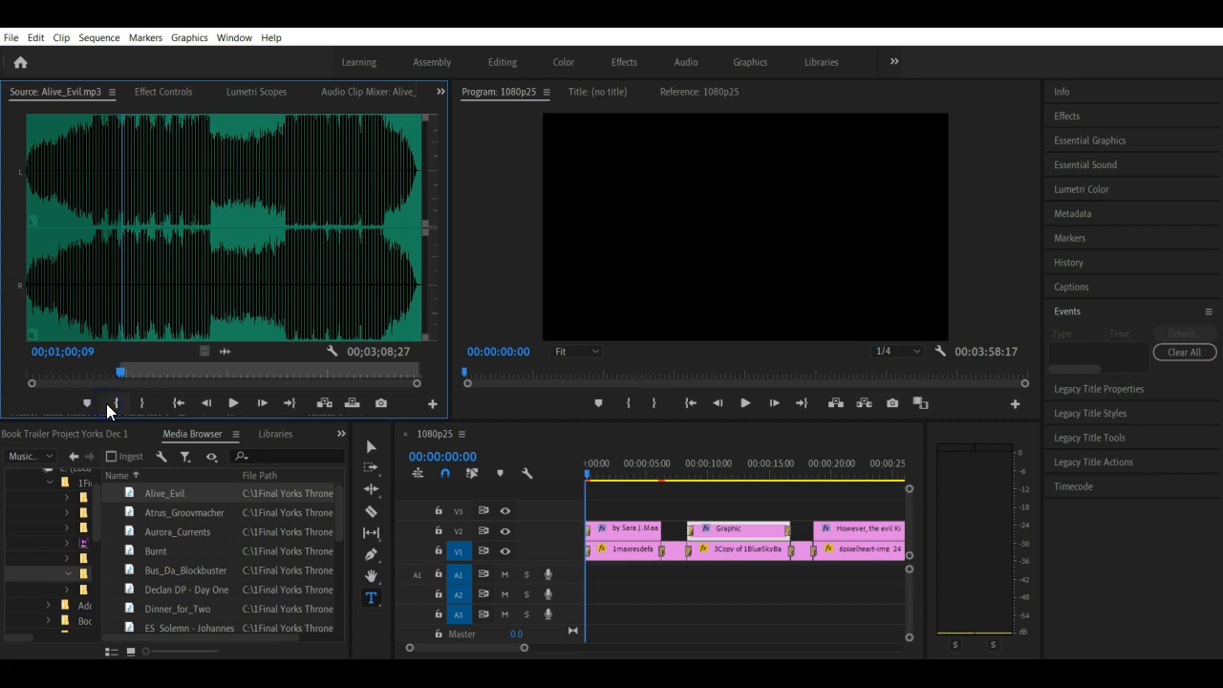
- Preview Alive_Evil.mp3 from the In point and around 00;01;46;27, and mark its Out point at 00;01;47;19
click(233, 403)
click(233, 403)
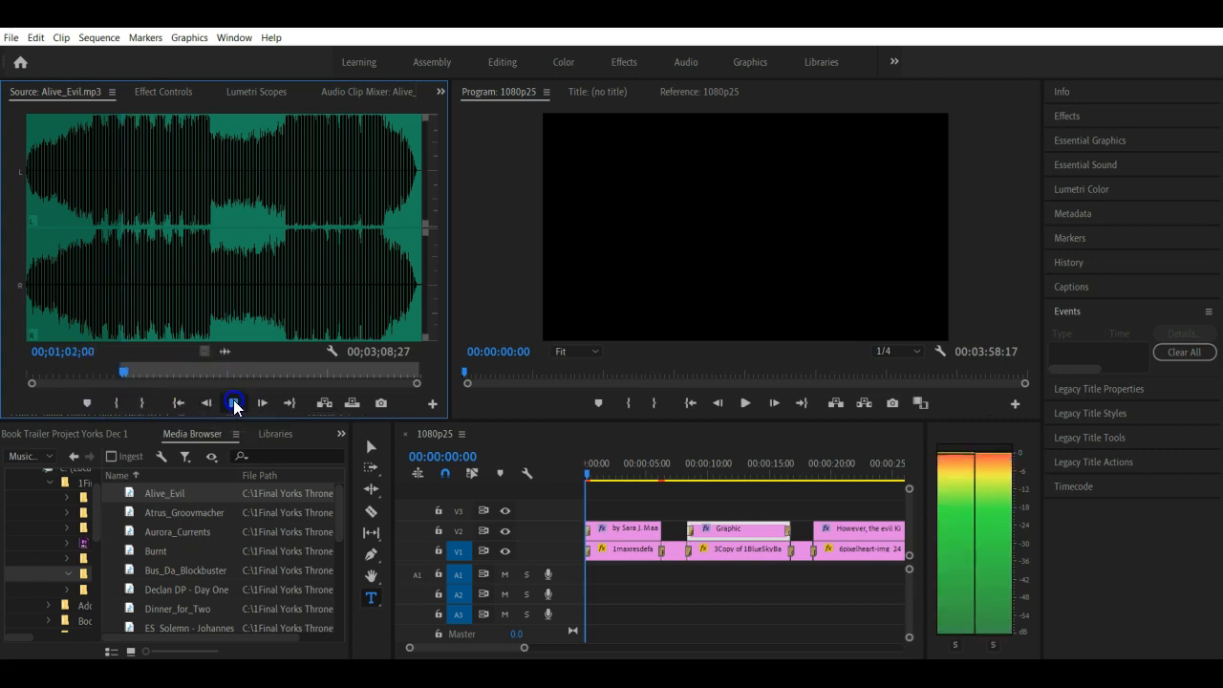
click(124, 374)
drag(124, 373, 196, 380)
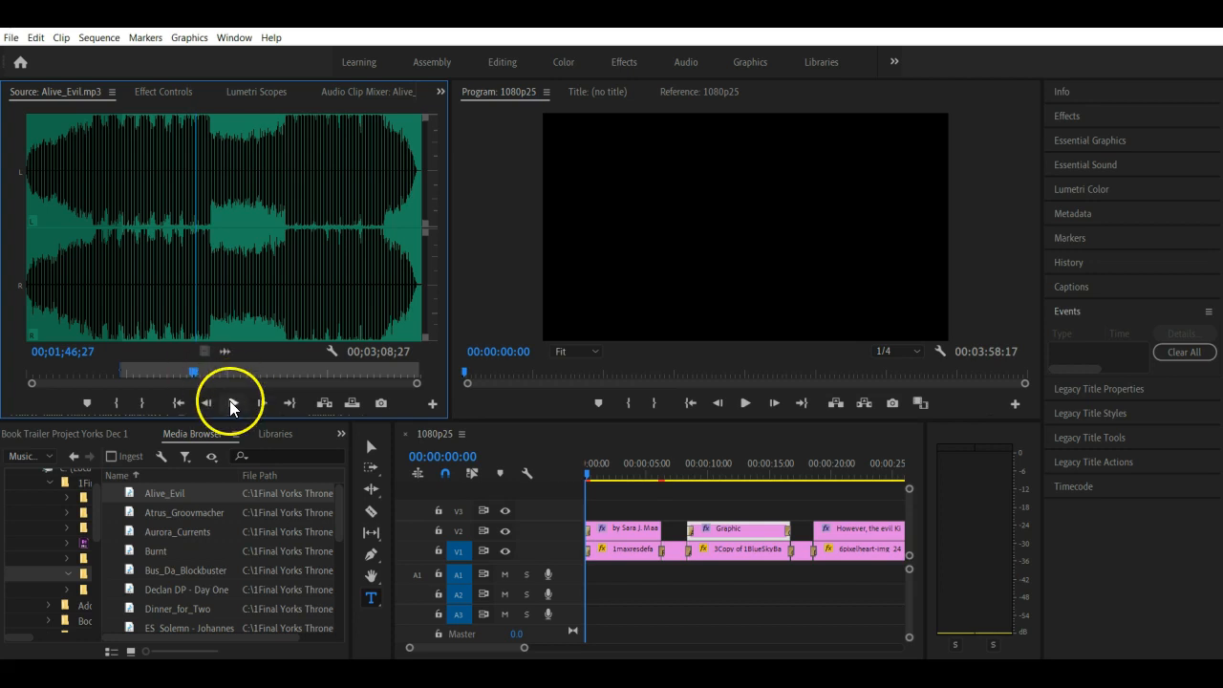
click(233, 402)
click(232, 403)
click(144, 402)
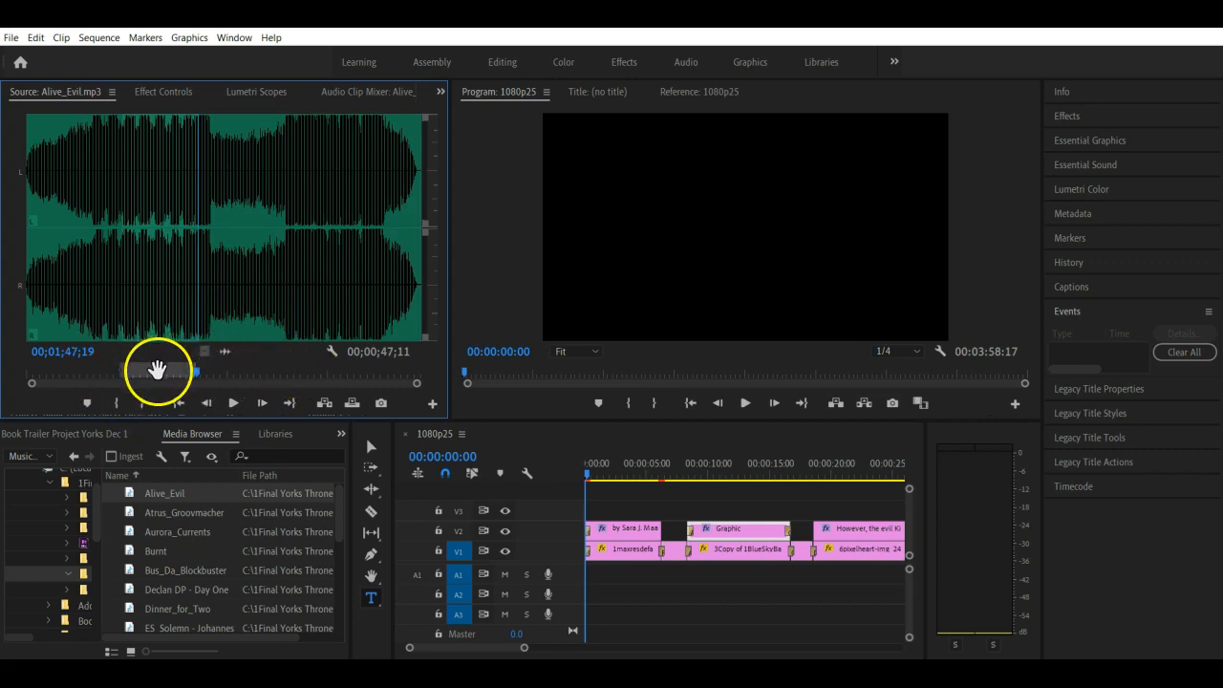
- With the Selection tool active, place the marked section of Alive_Evil.mp3 as audio only on track A1 at the sequence start
drag(157, 367, 596, 586)
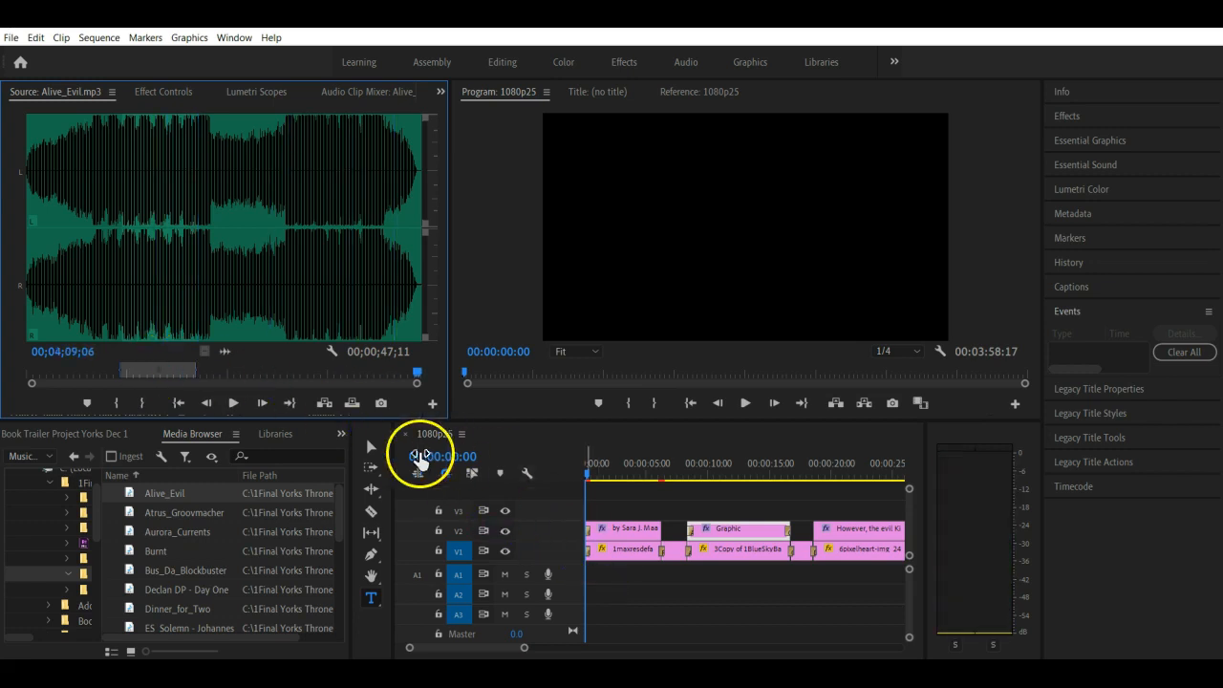
click(371, 447)
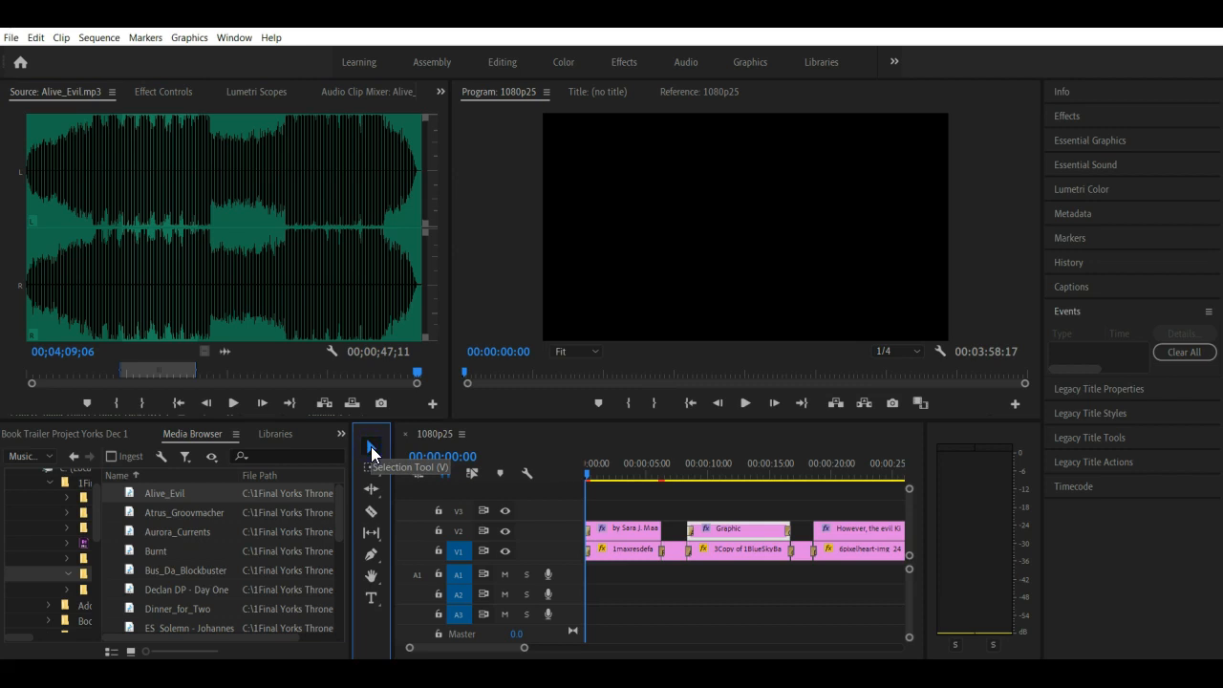
click(153, 369)
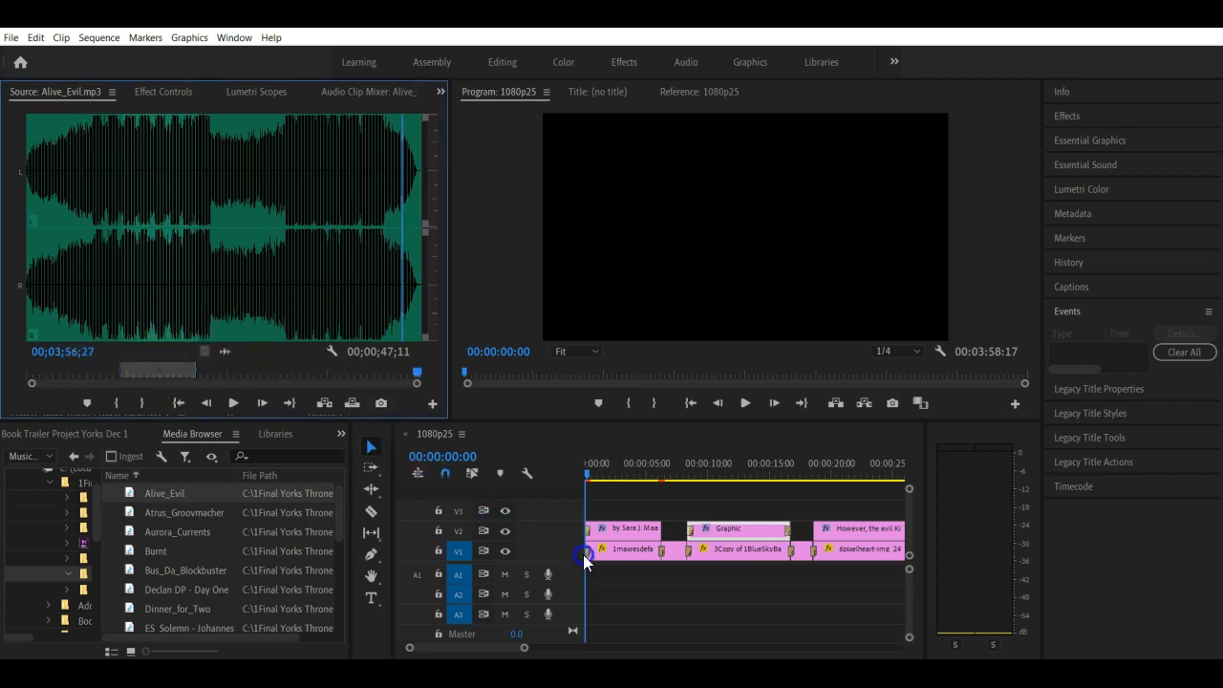
drag(608, 564, 608, 566)
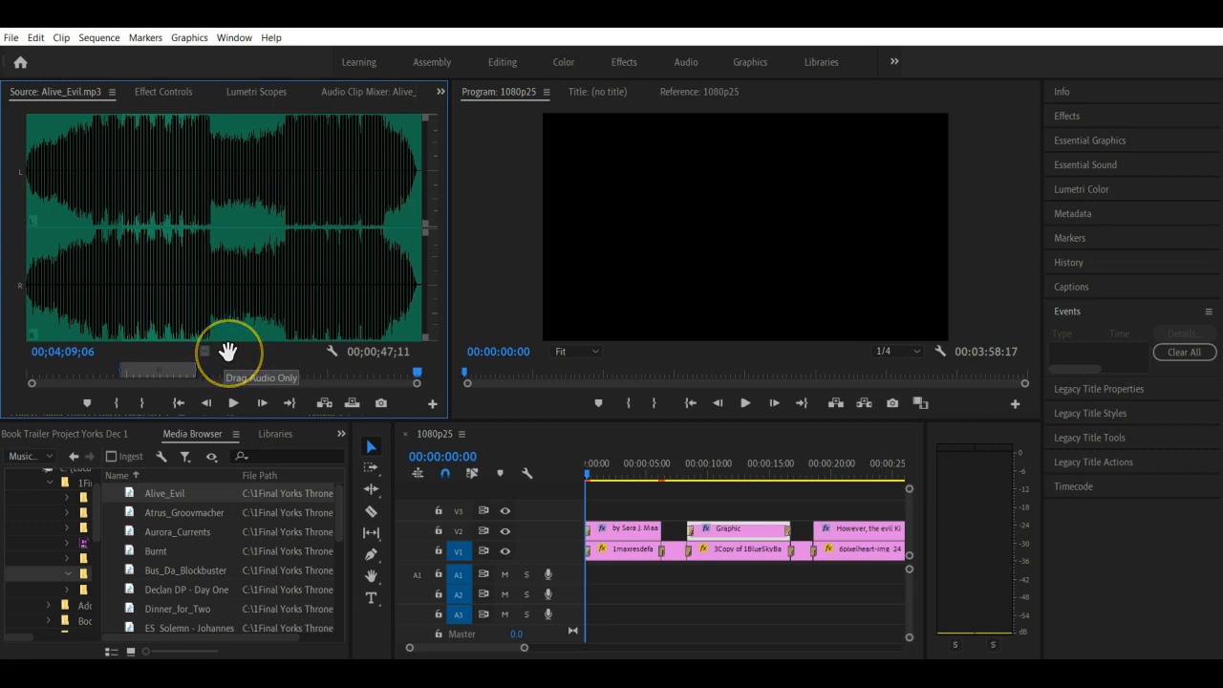
drag(269, 390, 585, 574)
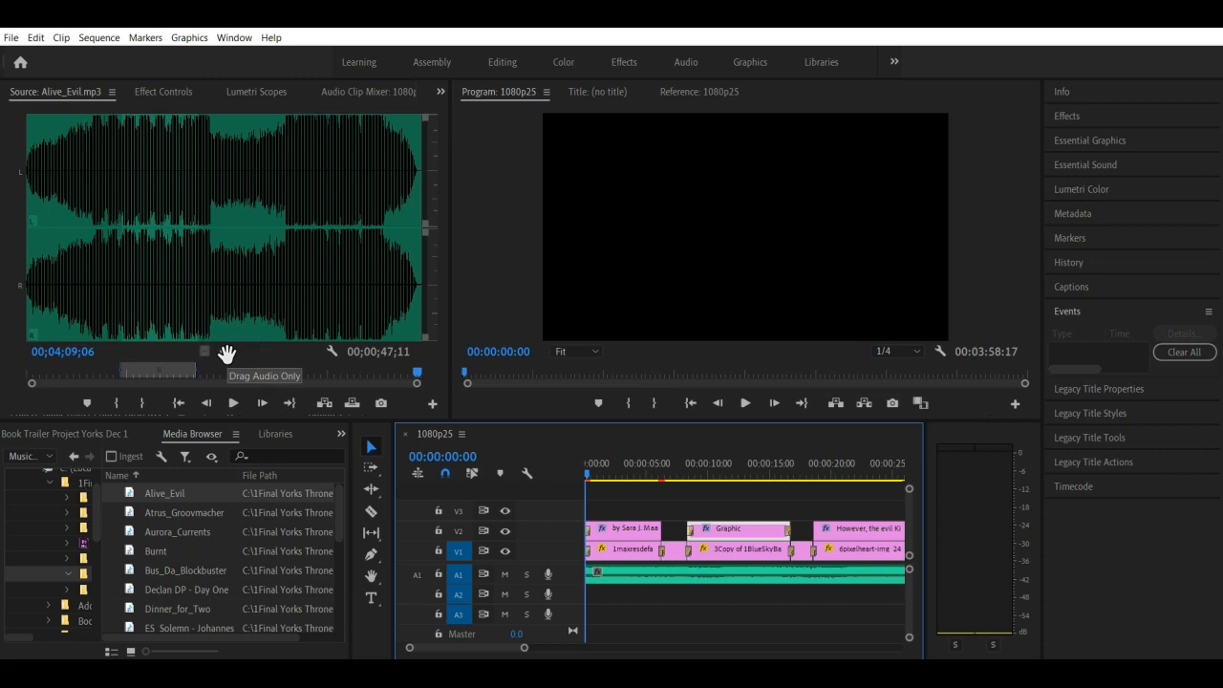
drag(226, 355, 625, 576)
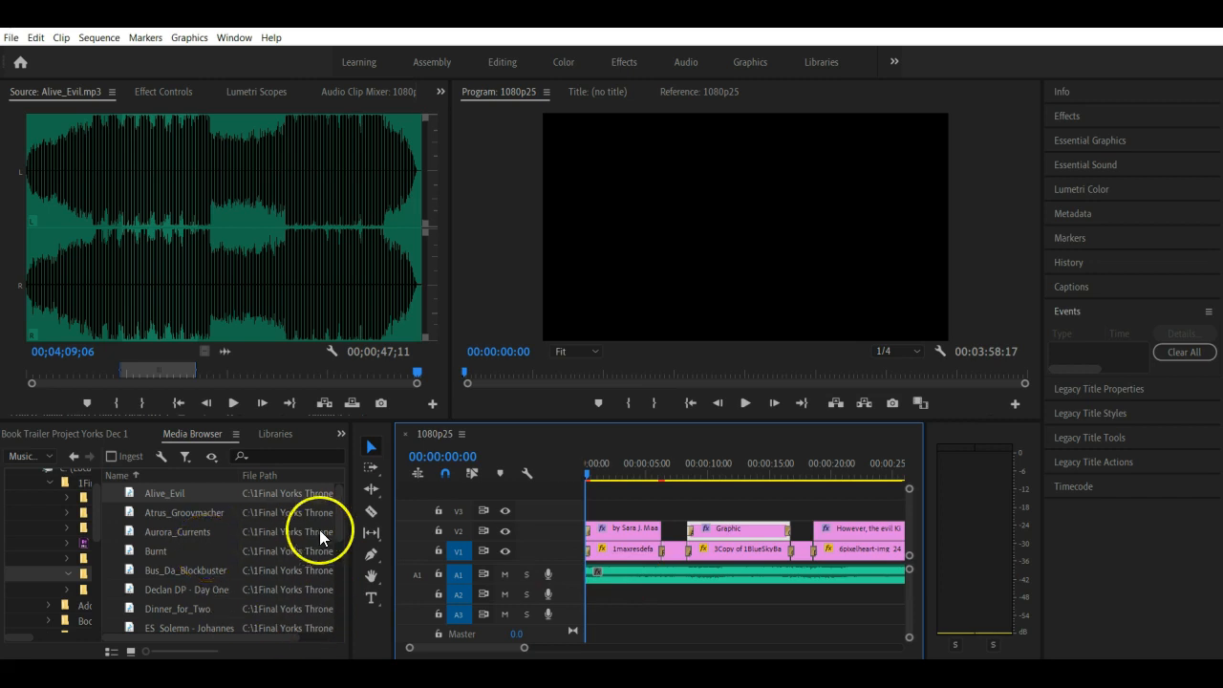
- Load Under-Cover-of-Darkness_EFT010401_preview.mp3 from the music folder into the Source monitor and play its first few seconds
drag(339, 517, 352, 620)
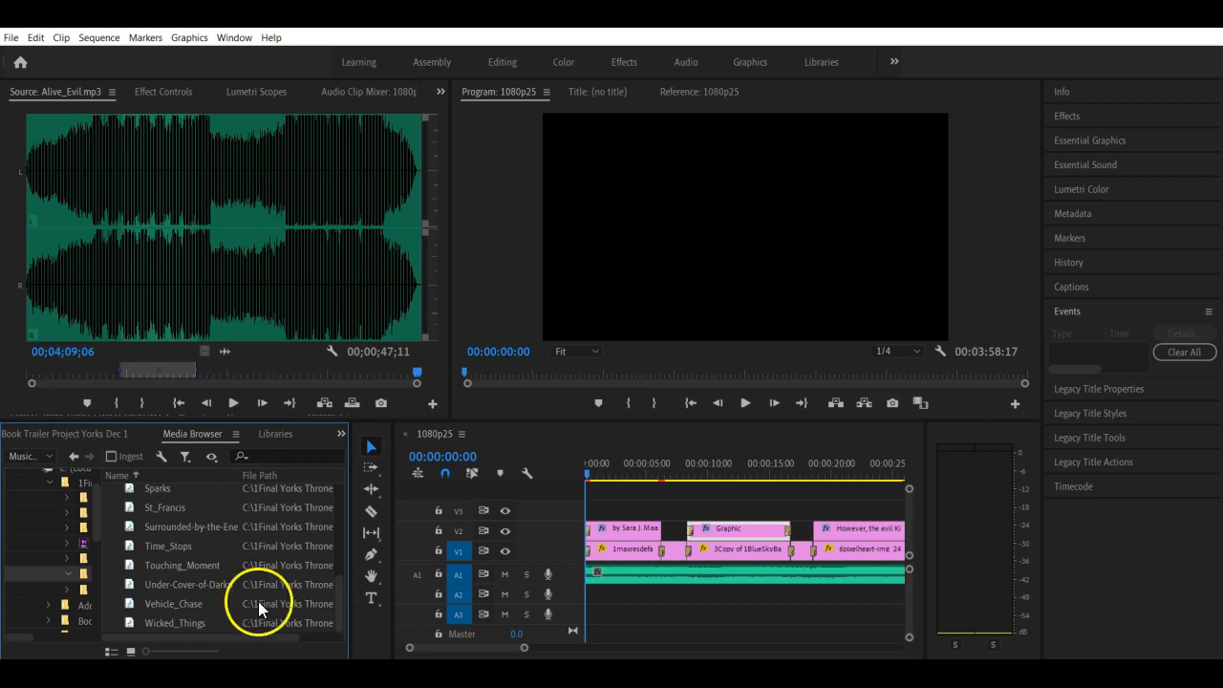
double_click(138, 586)
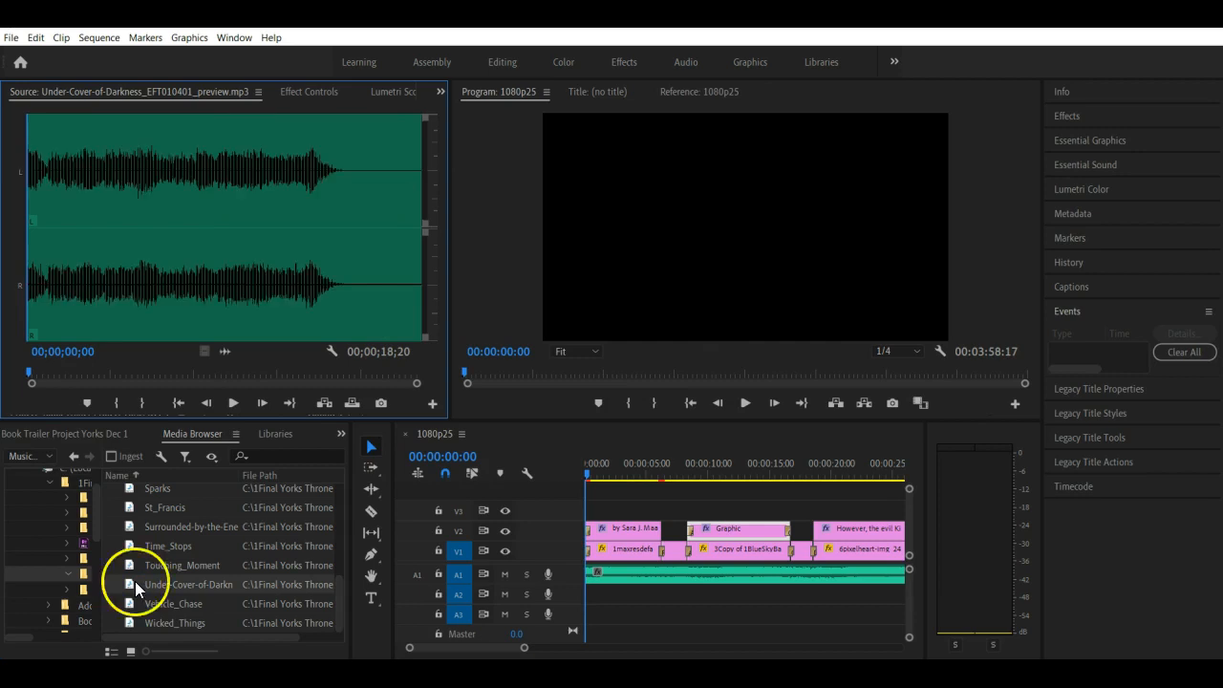
click(234, 402)
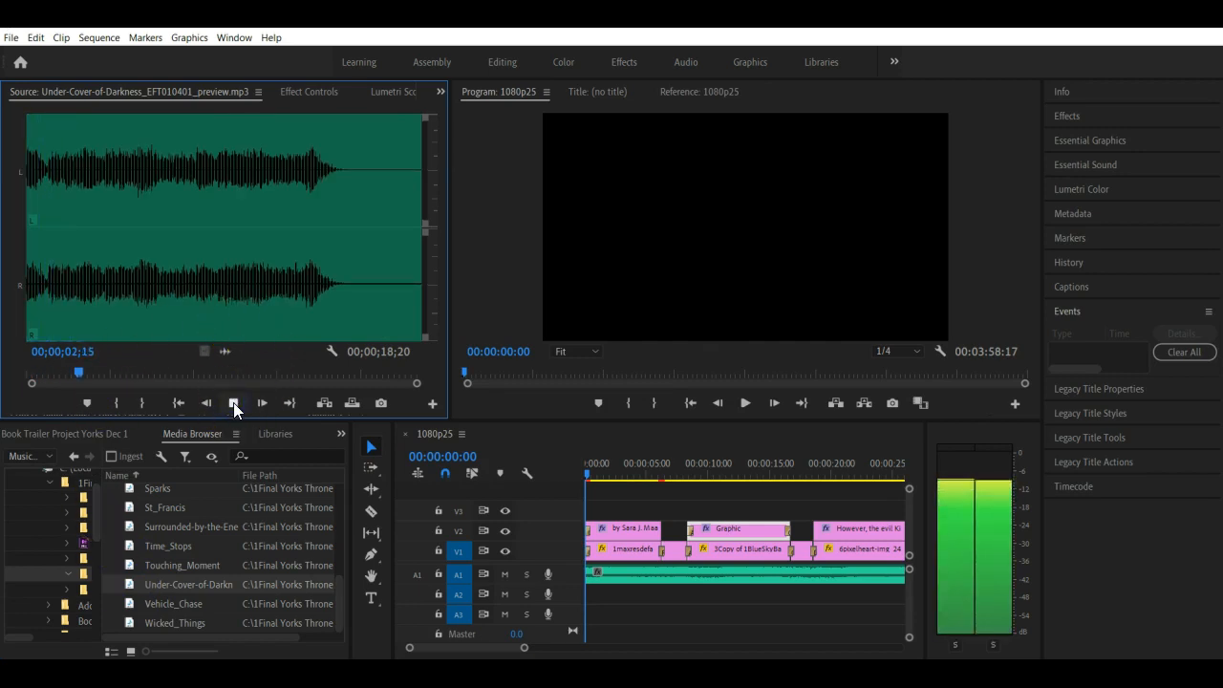
click(233, 402)
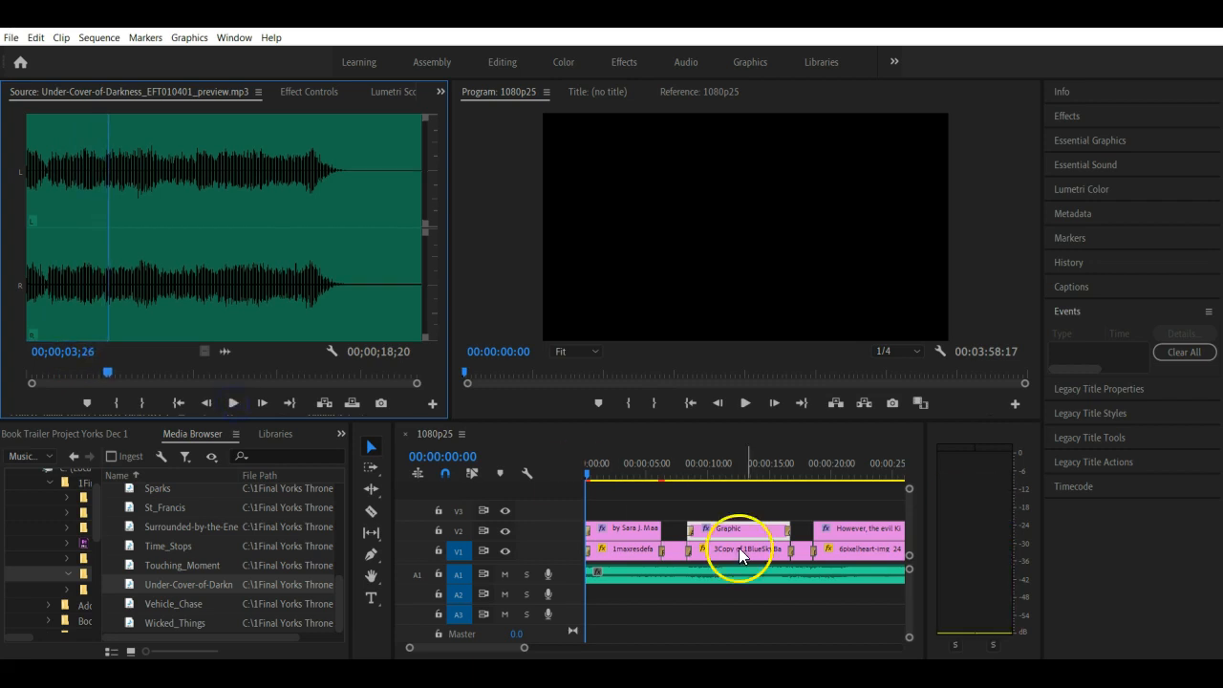
- Raise the computer's headphone volume to 81
click(1099, 678)
click(1107, 656)
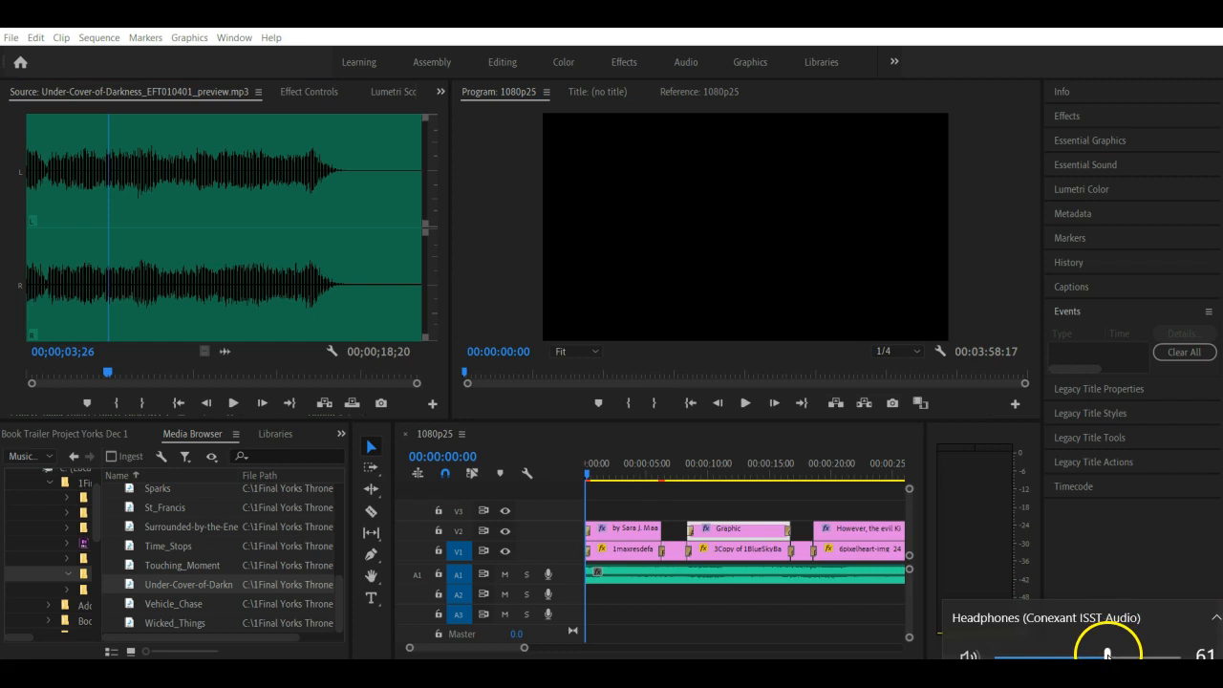
drag(1108, 655, 1144, 656)
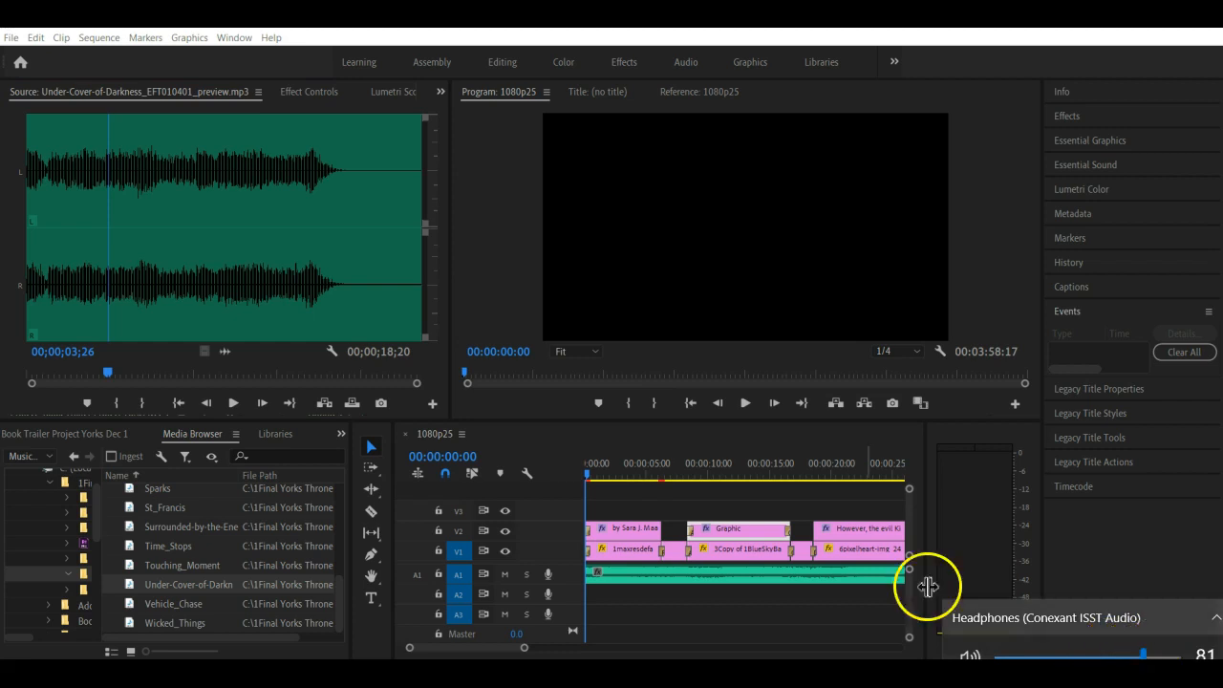
- Audition the Under-Cover-of-Darkness preview onward from 00;00;03;26, and listen to its fading end
click(232, 402)
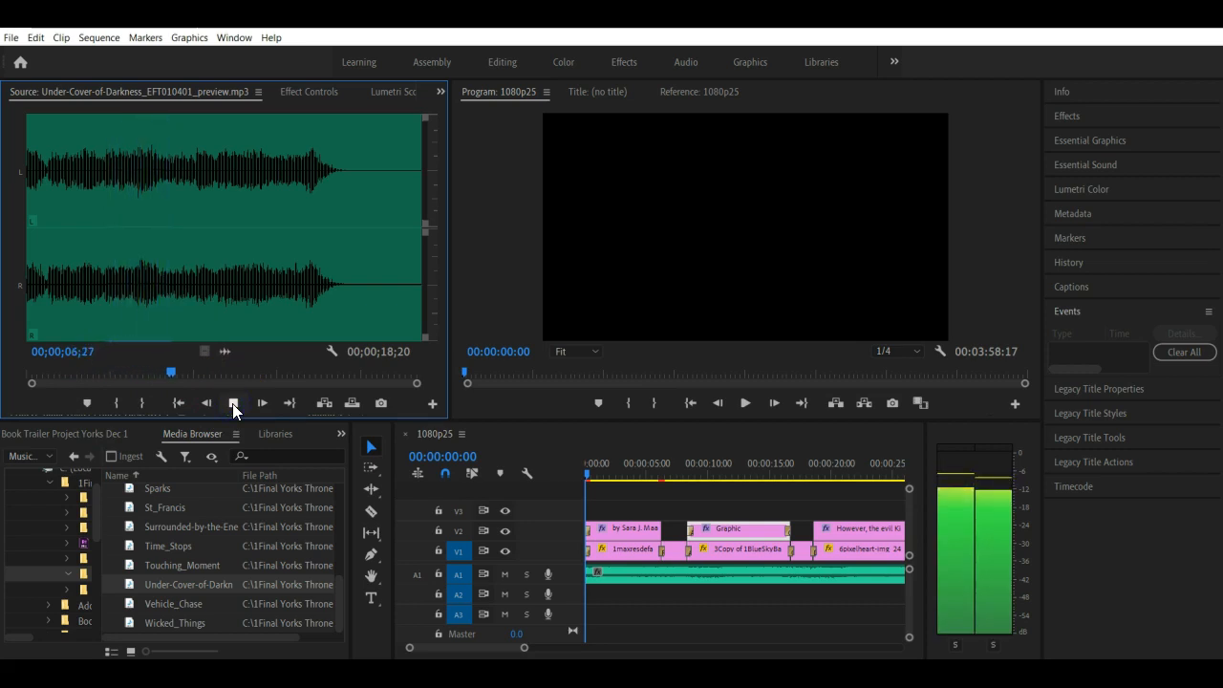
click(231, 402)
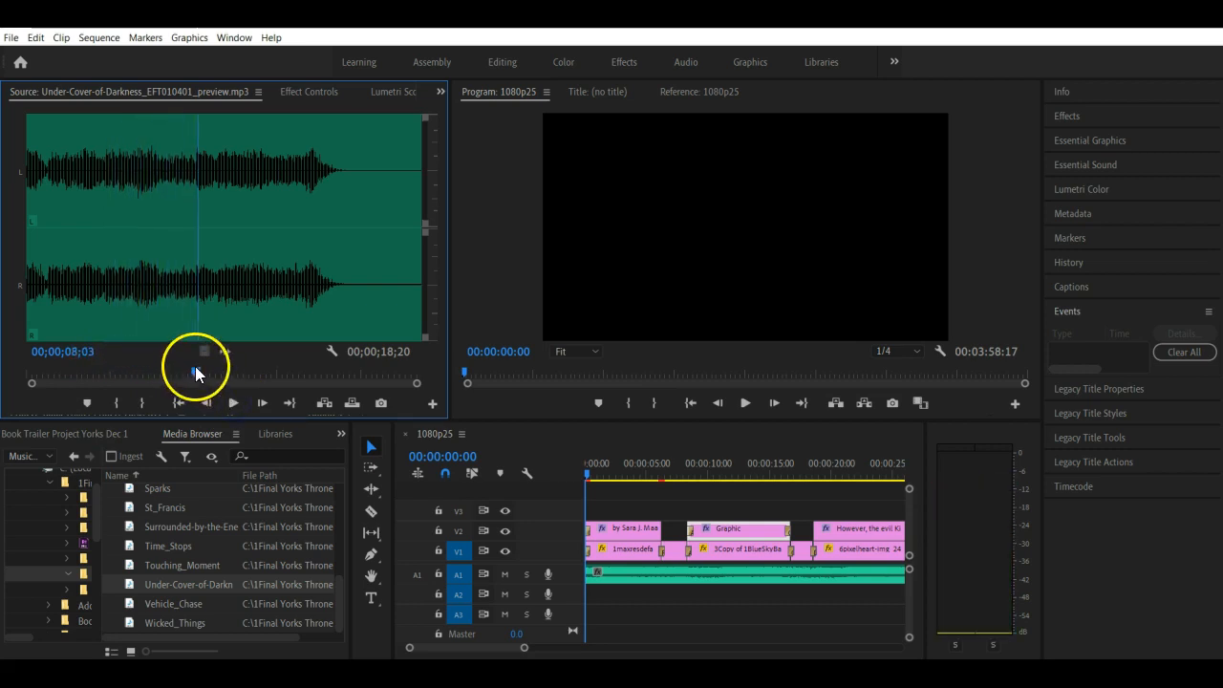
click(280, 382)
drag(283, 392, 298, 389)
click(235, 401)
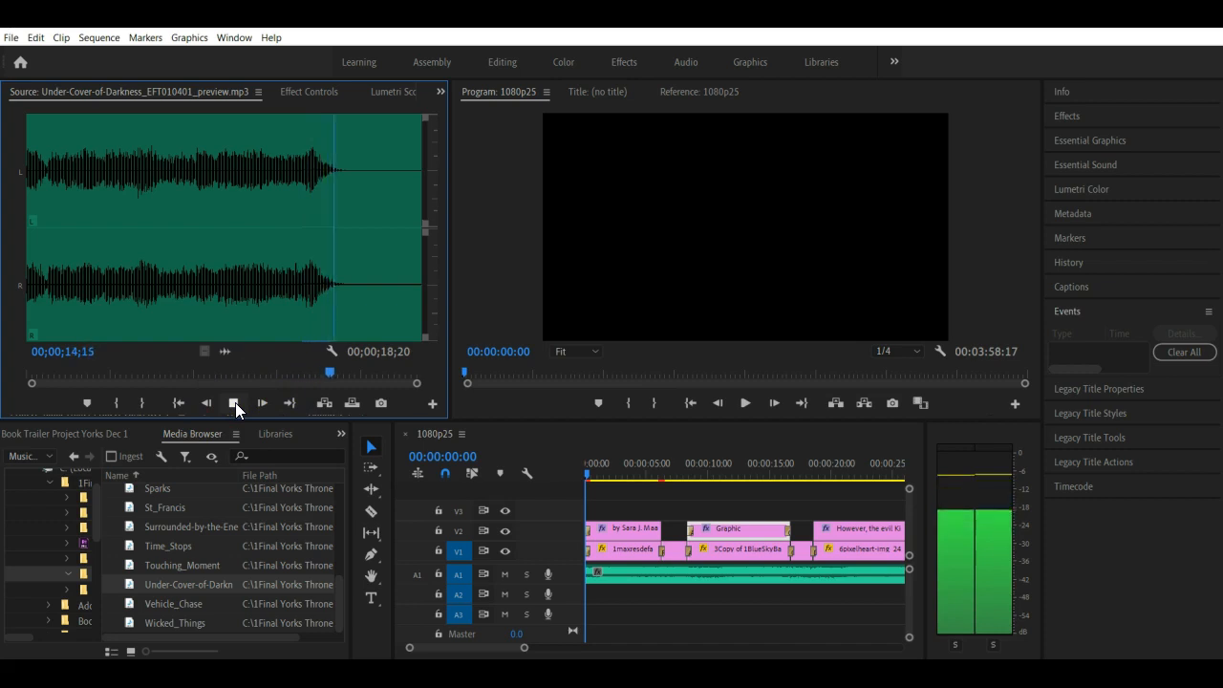
click(235, 403)
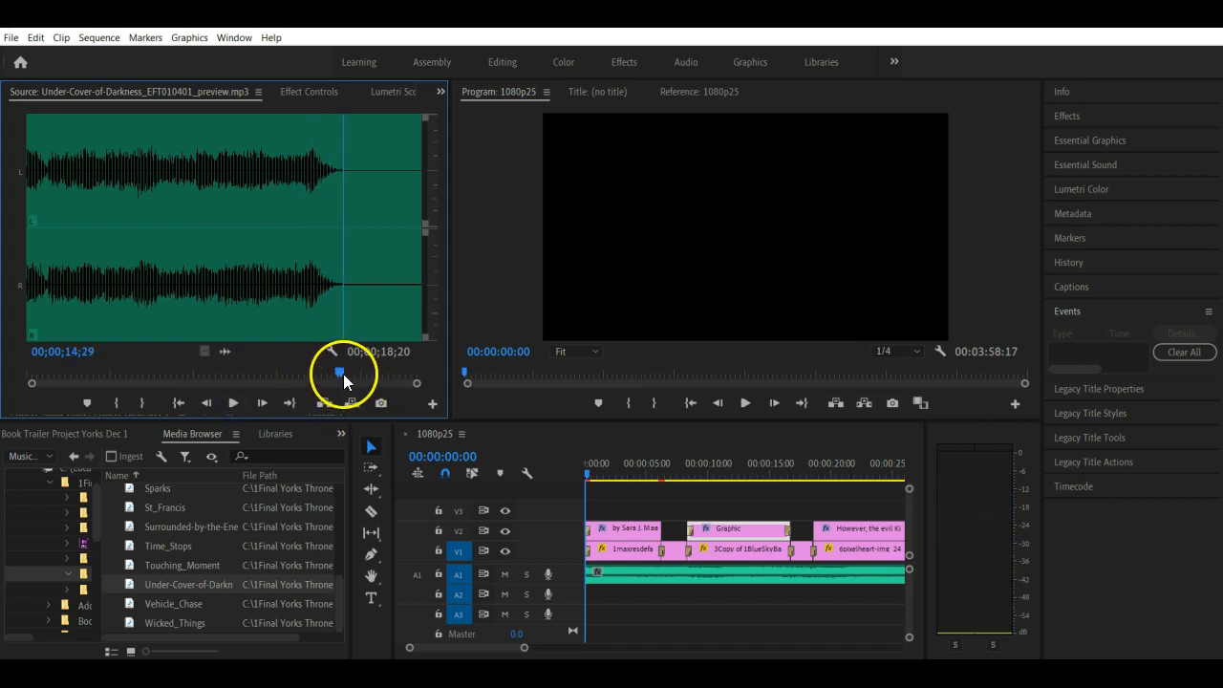
- Replay the Under-Cover-of-Darkness preview from the beginning and again from 00;00;04;20
drag(344, 381, 19, 373)
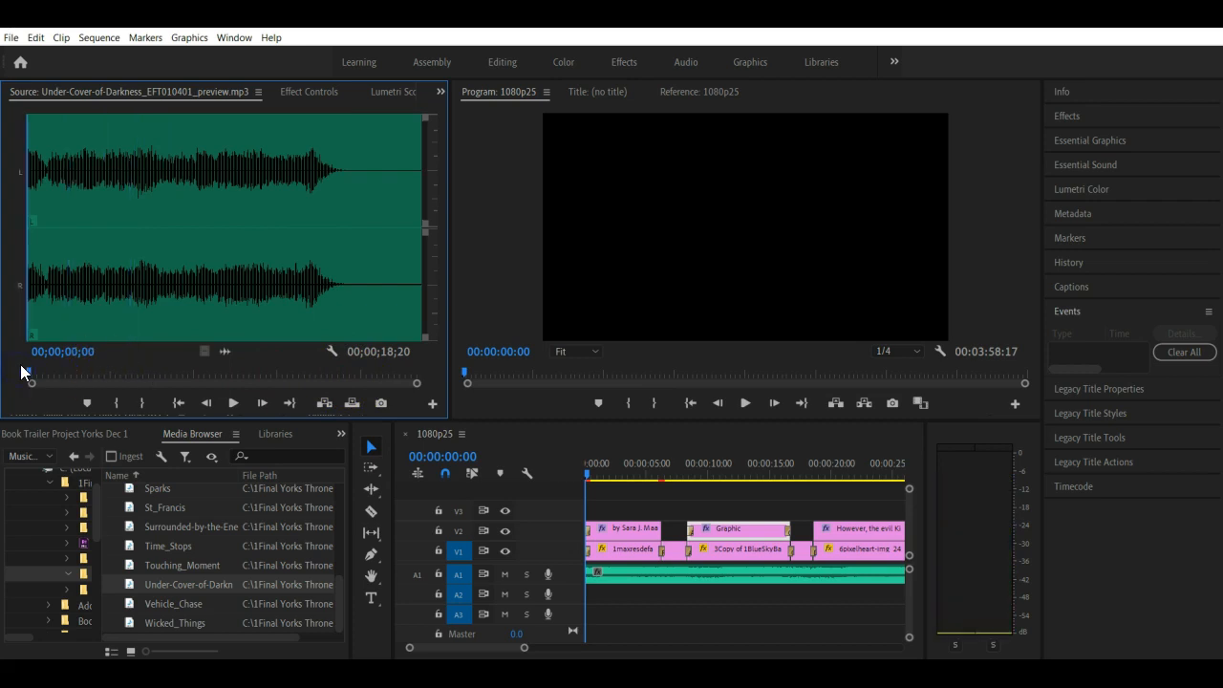
click(233, 402)
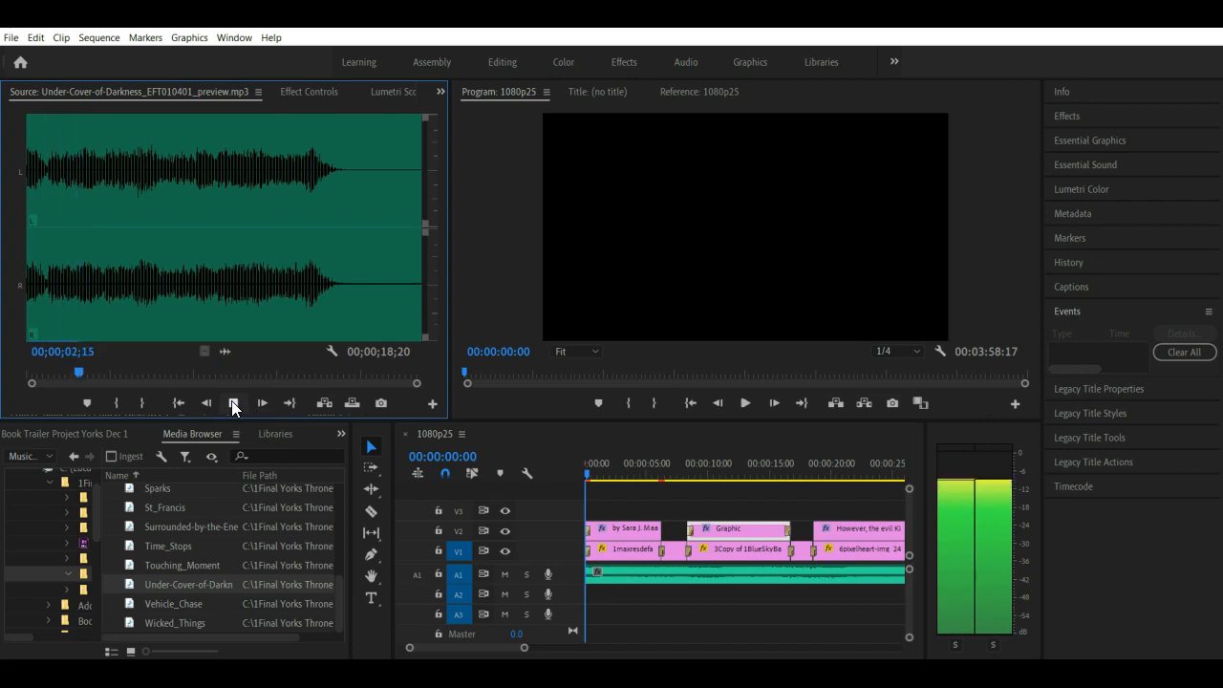
click(233, 403)
drag(109, 371, 125, 373)
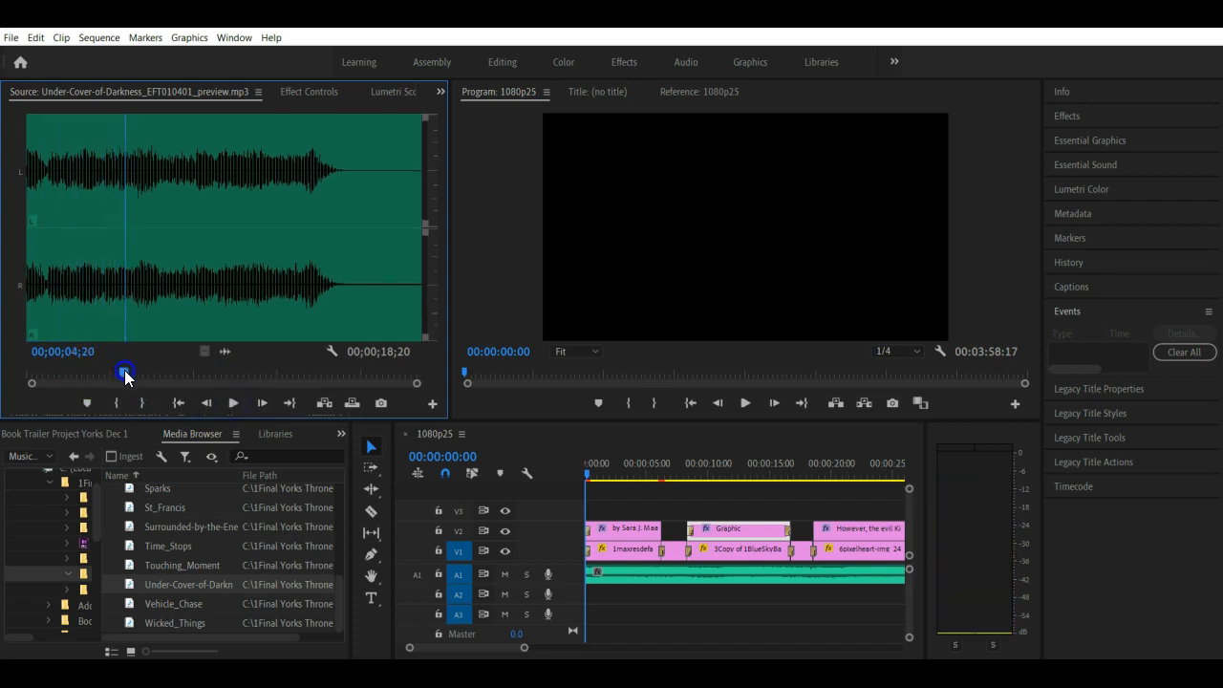
click(233, 403)
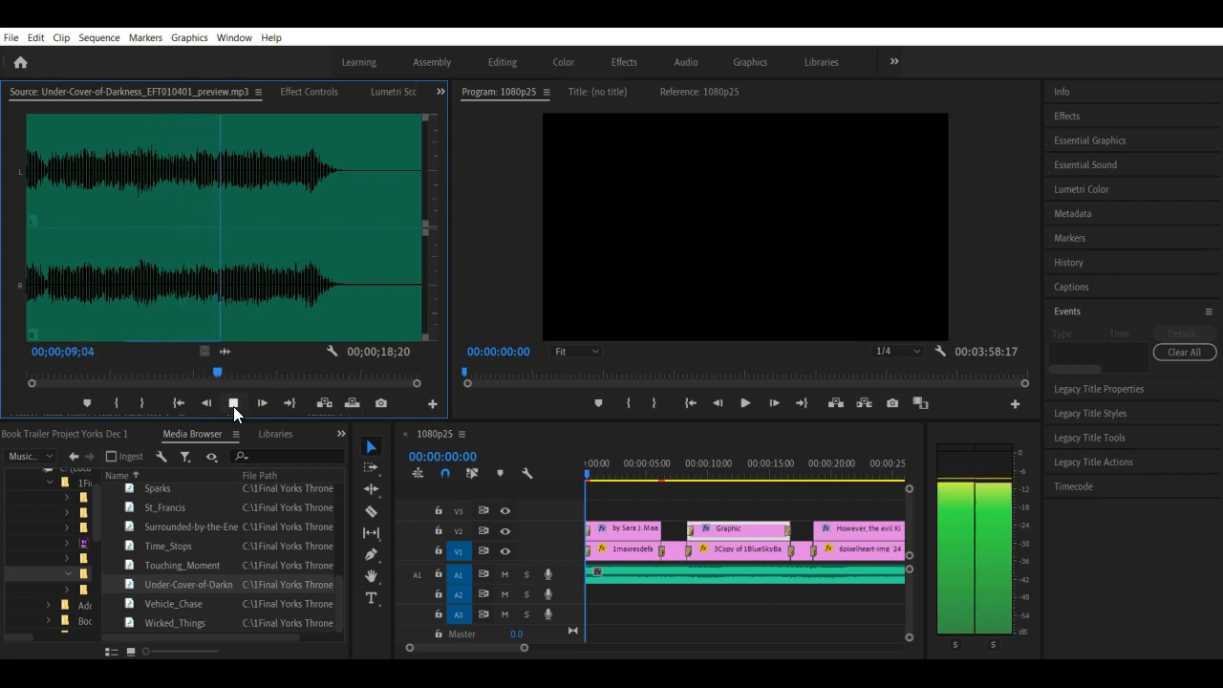
click(233, 403)
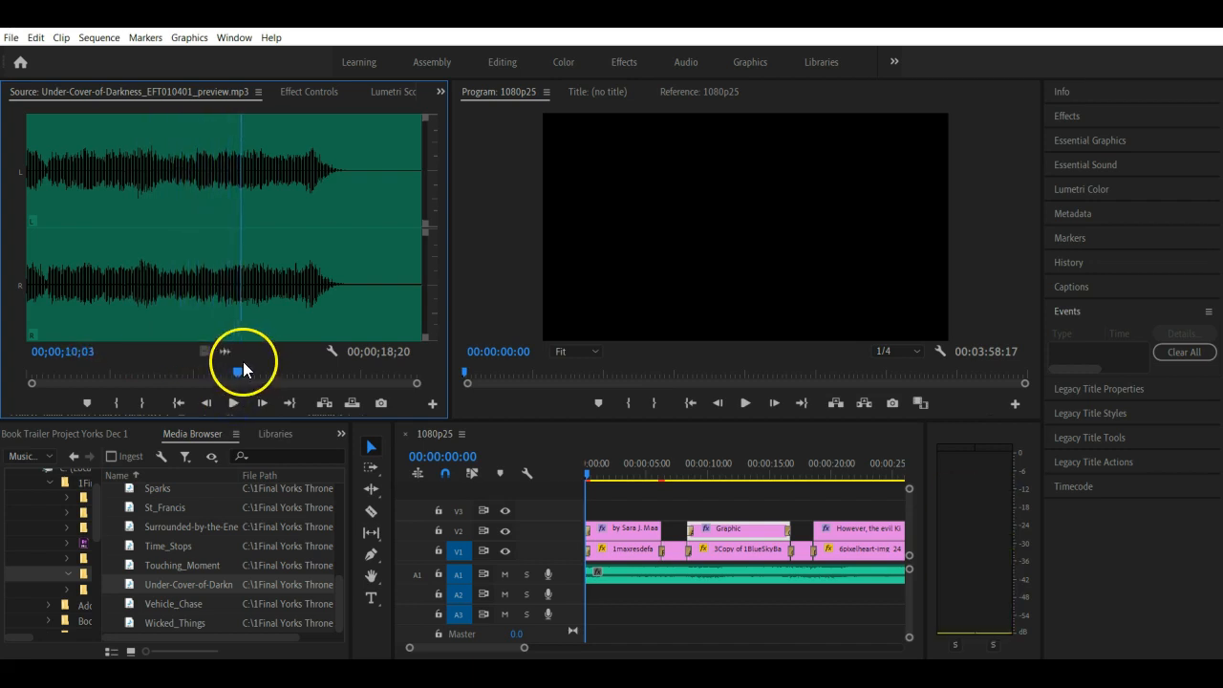
- Return to the early part of the Under-Cover-of-Darkness preview and mark its In point at 00;00;04;15
drag(239, 375, 103, 355)
click(234, 401)
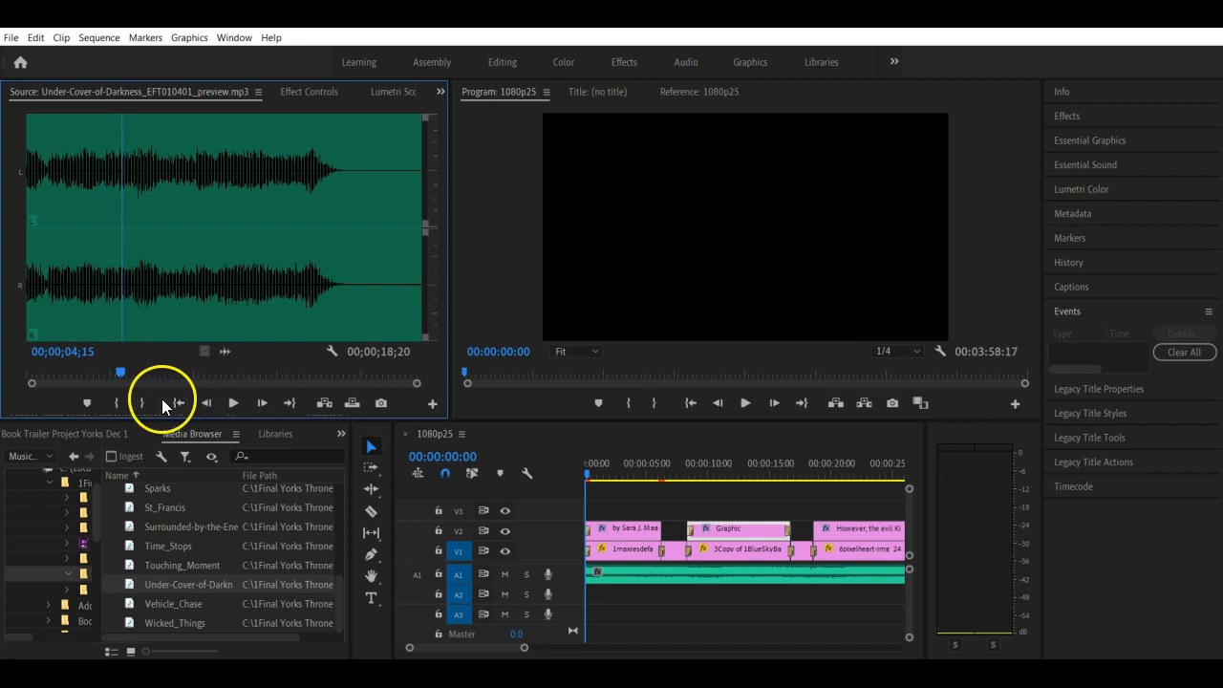
click(116, 402)
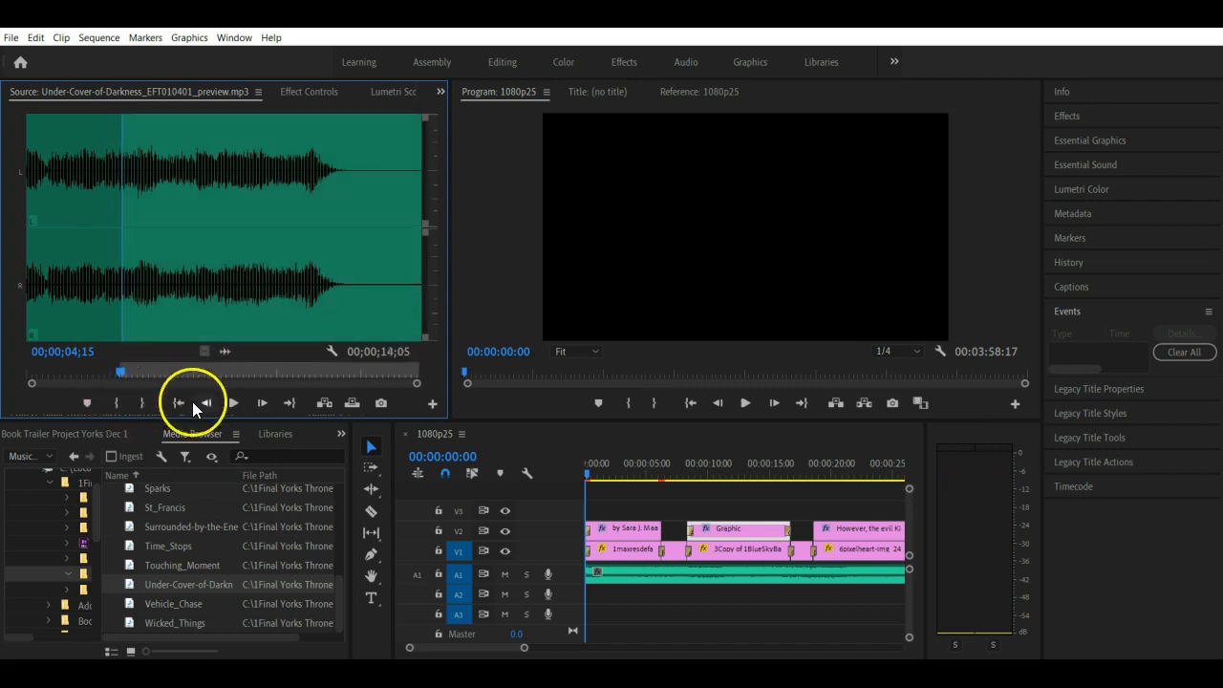
- Mark the Under-Cover-of-Darkness preview's Out point at 00;00;13;22 and place the marked section as audio only on track A2 at the sequence start
drag(121, 368, 307, 391)
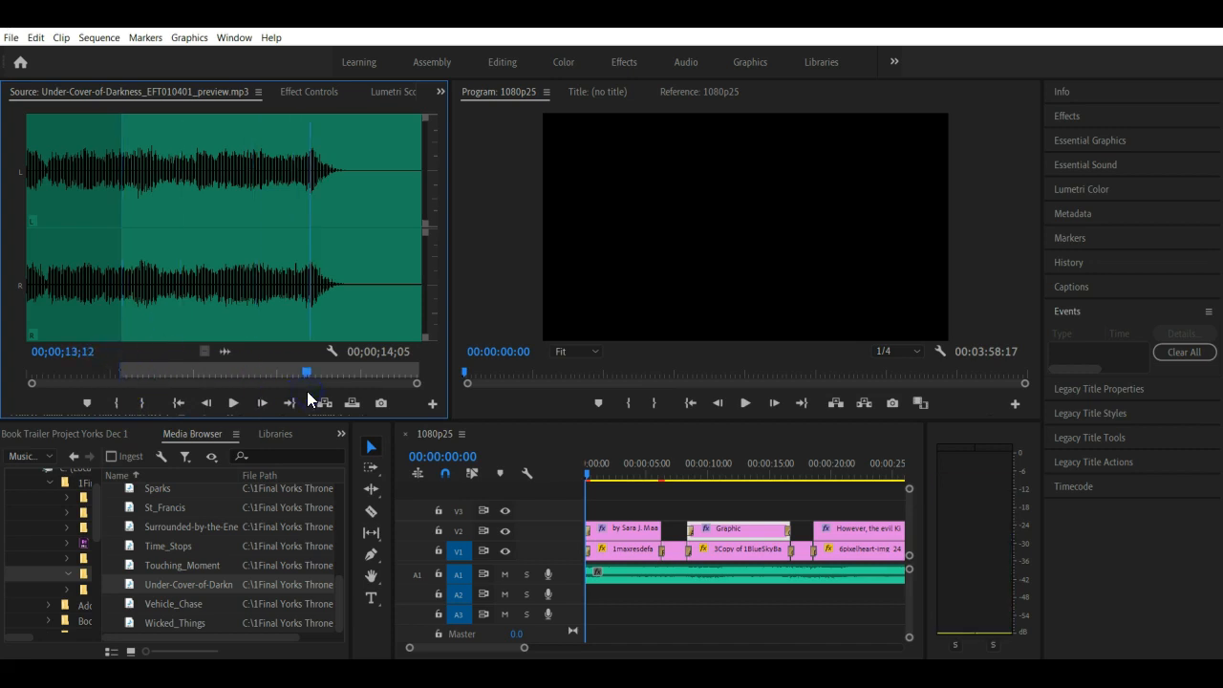
click(231, 404)
click(231, 404)
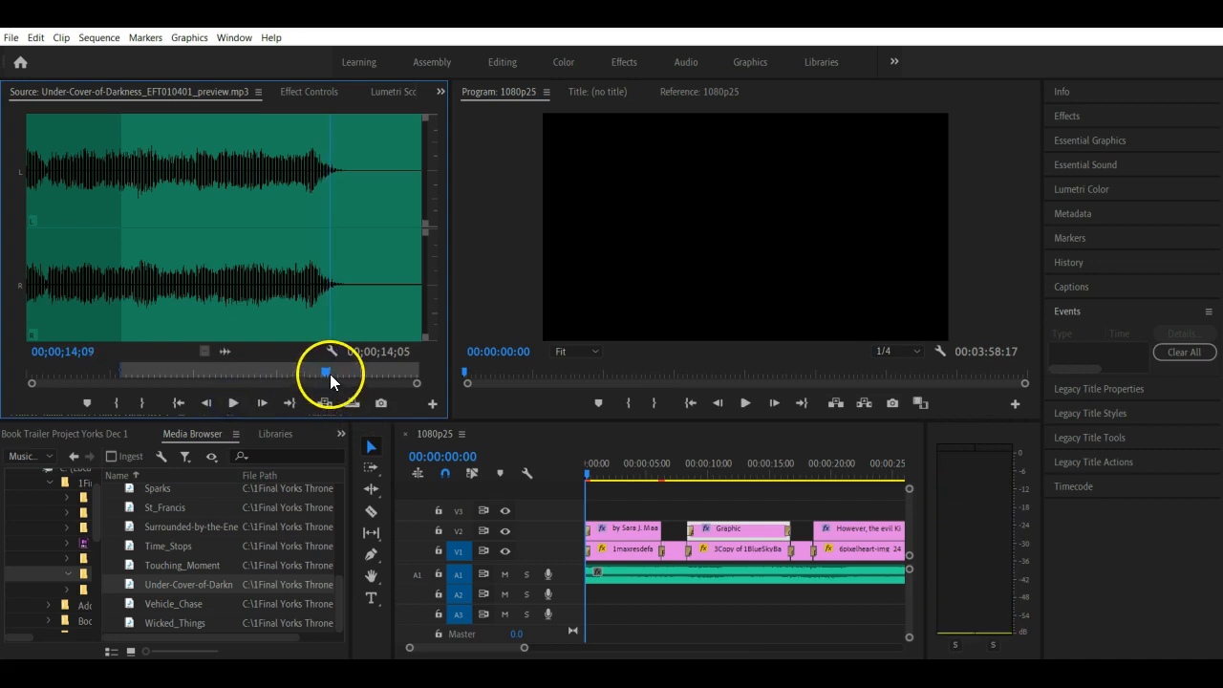
drag(330, 375, 308, 379)
click(234, 403)
click(234, 403)
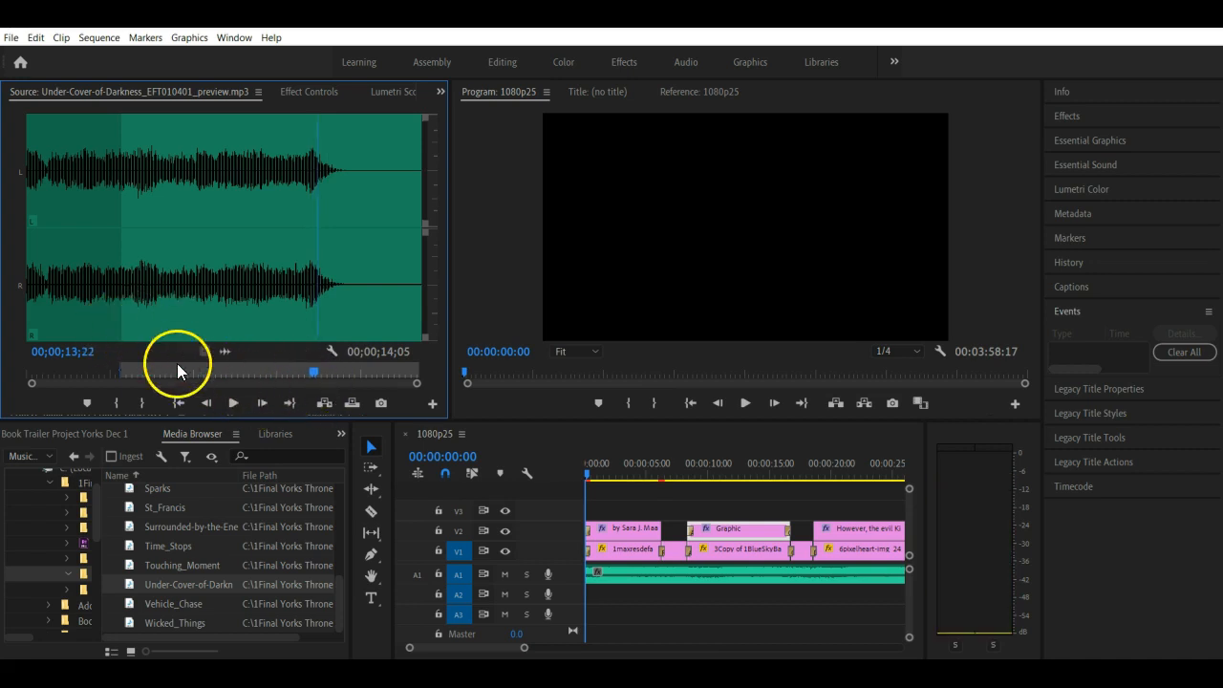
click(143, 402)
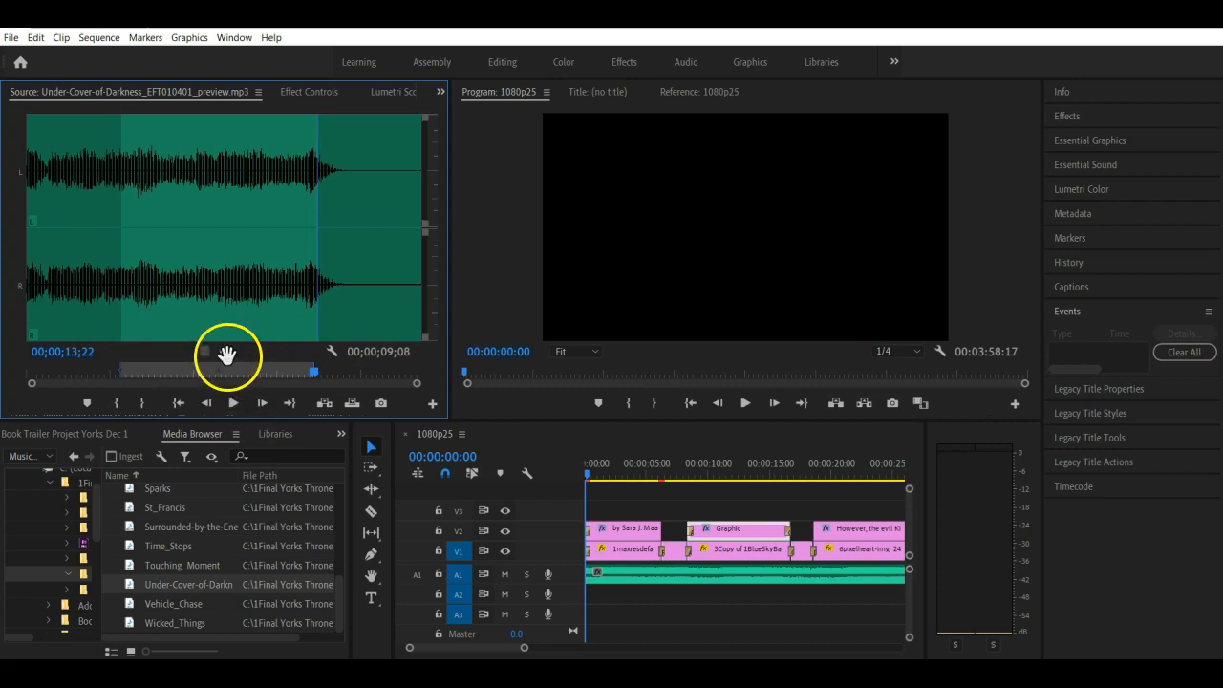
drag(226, 354, 631, 593)
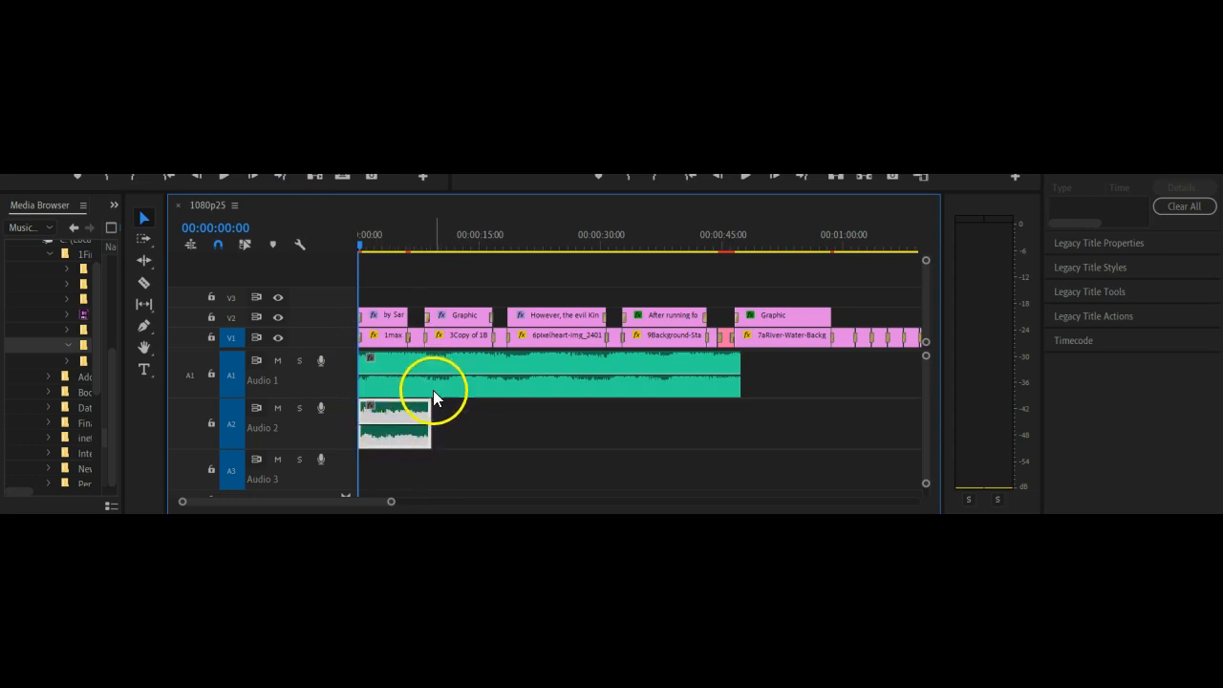
- Save the project, and cut the A1 music clip at 00:00:18:03 and delete the part after the cut
key(ctrl+s)
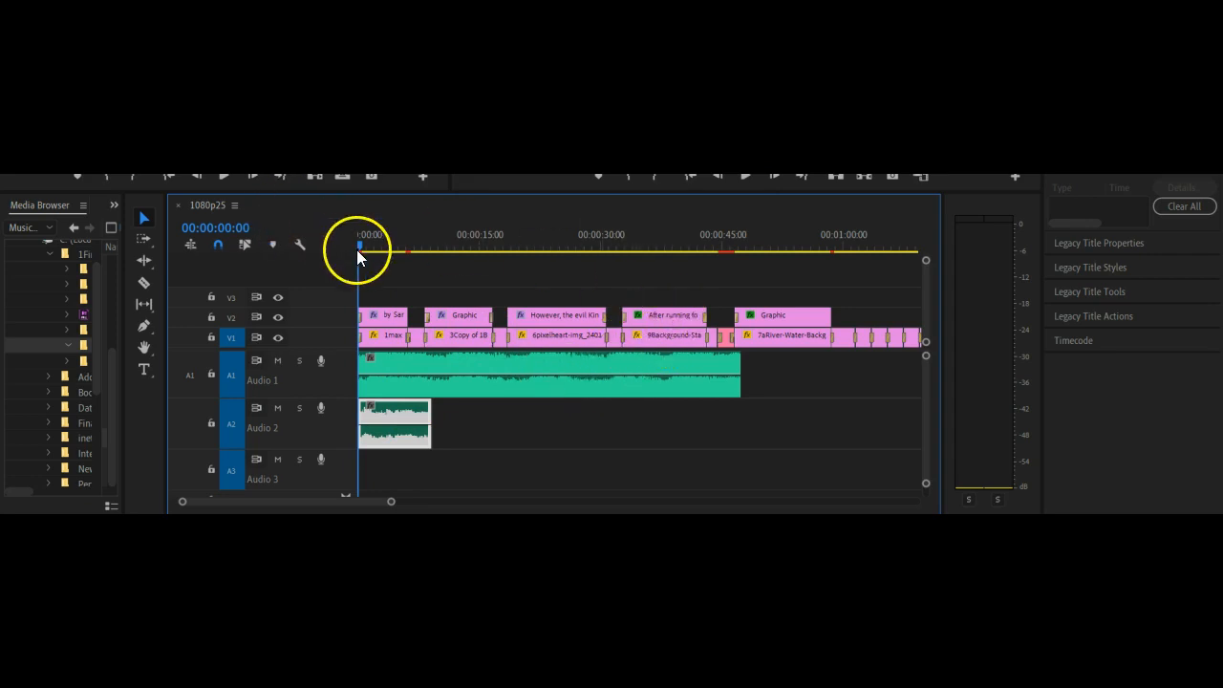
drag(360, 245, 508, 282)
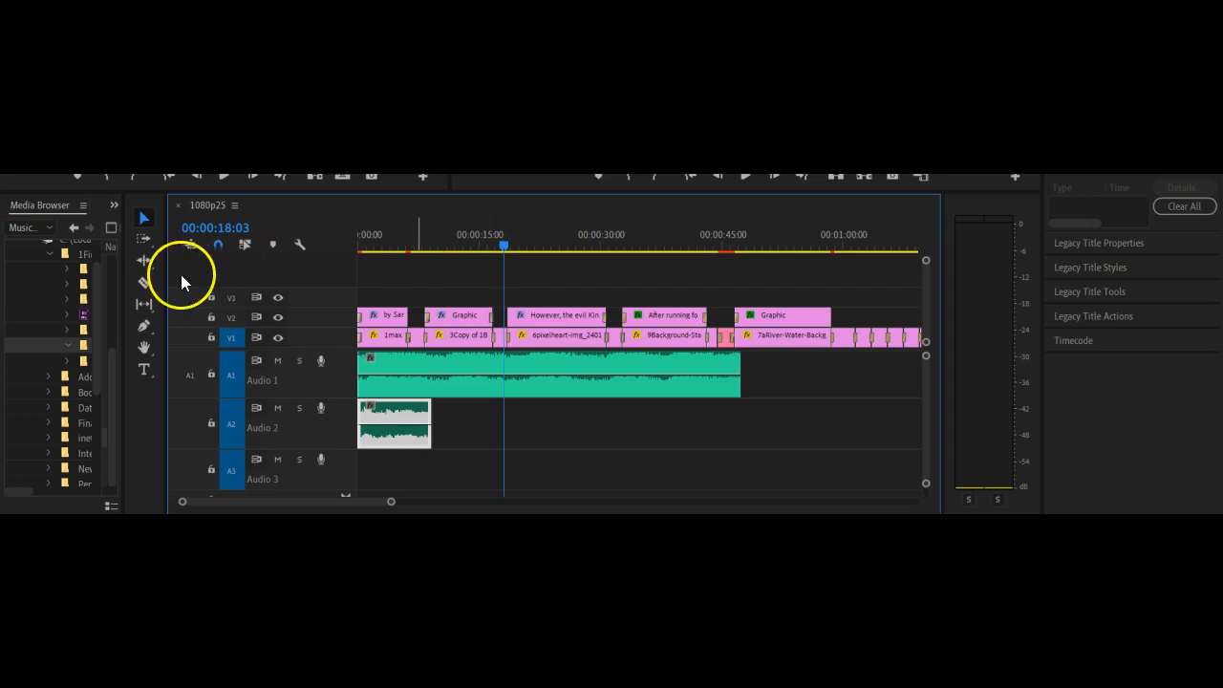
click(143, 282)
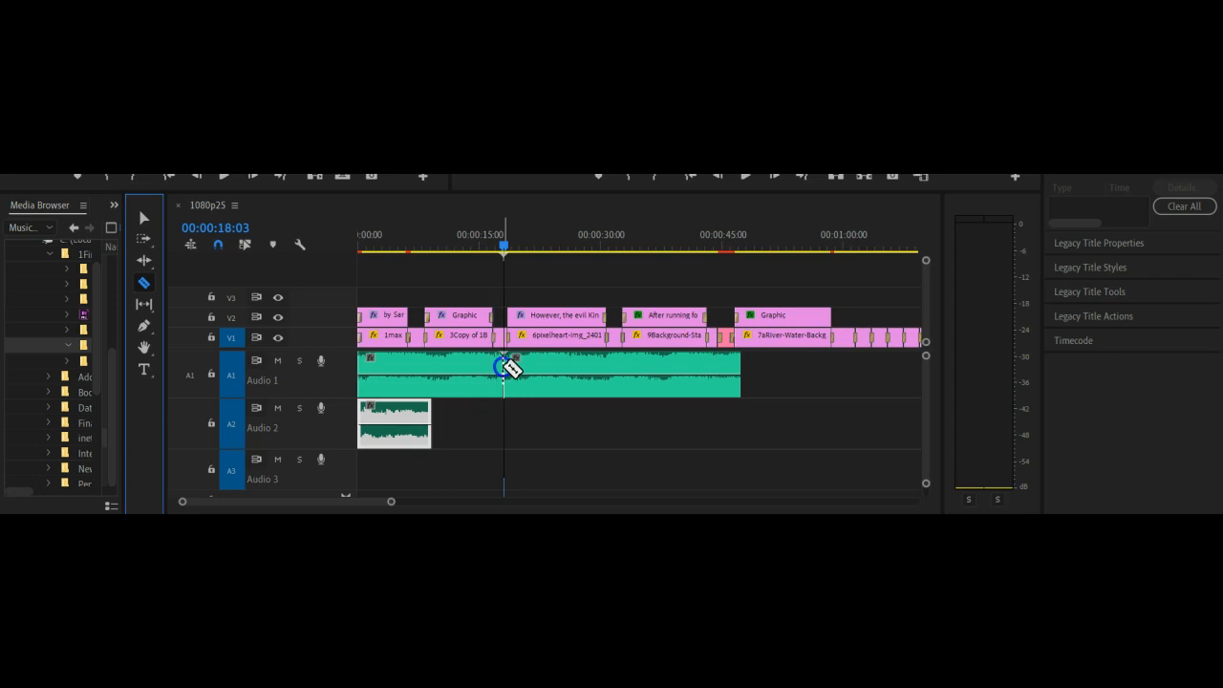
click(507, 367)
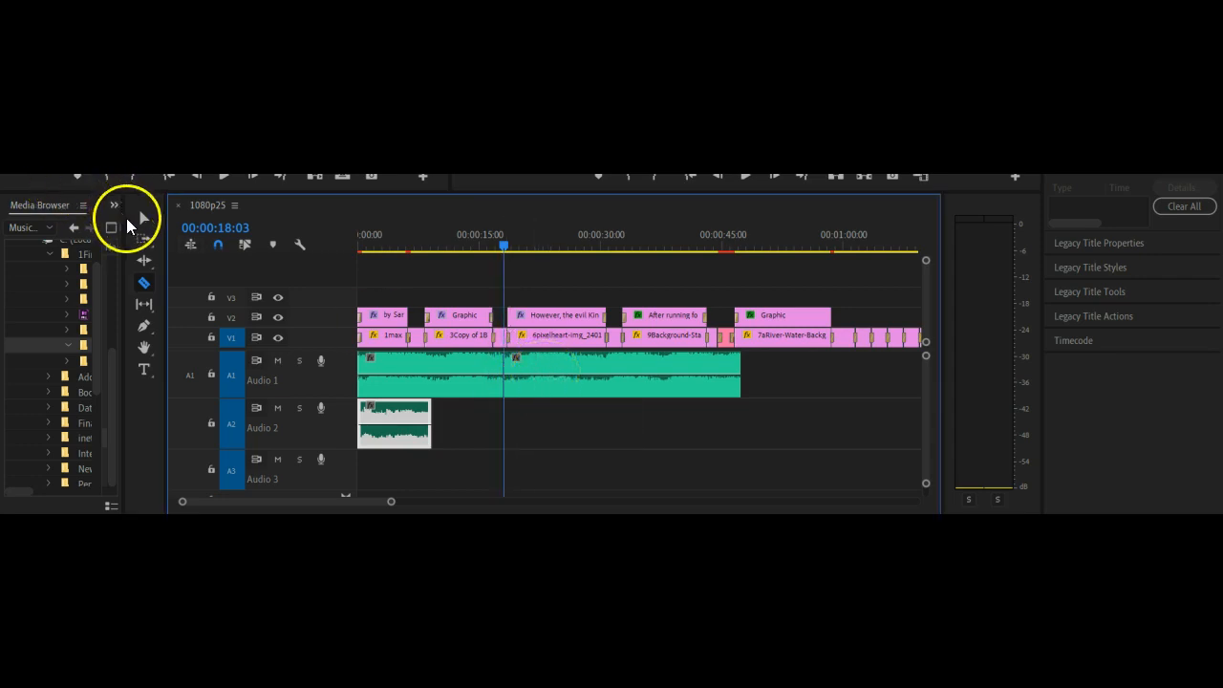
click(145, 215)
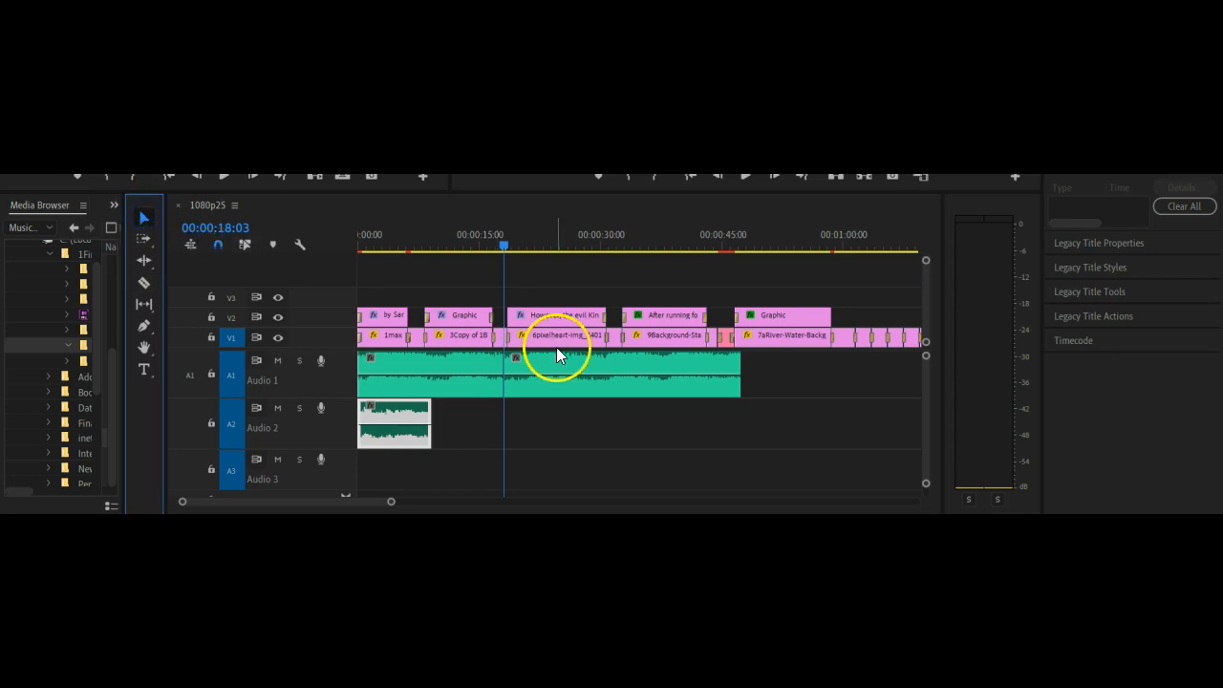
right_click(565, 383)
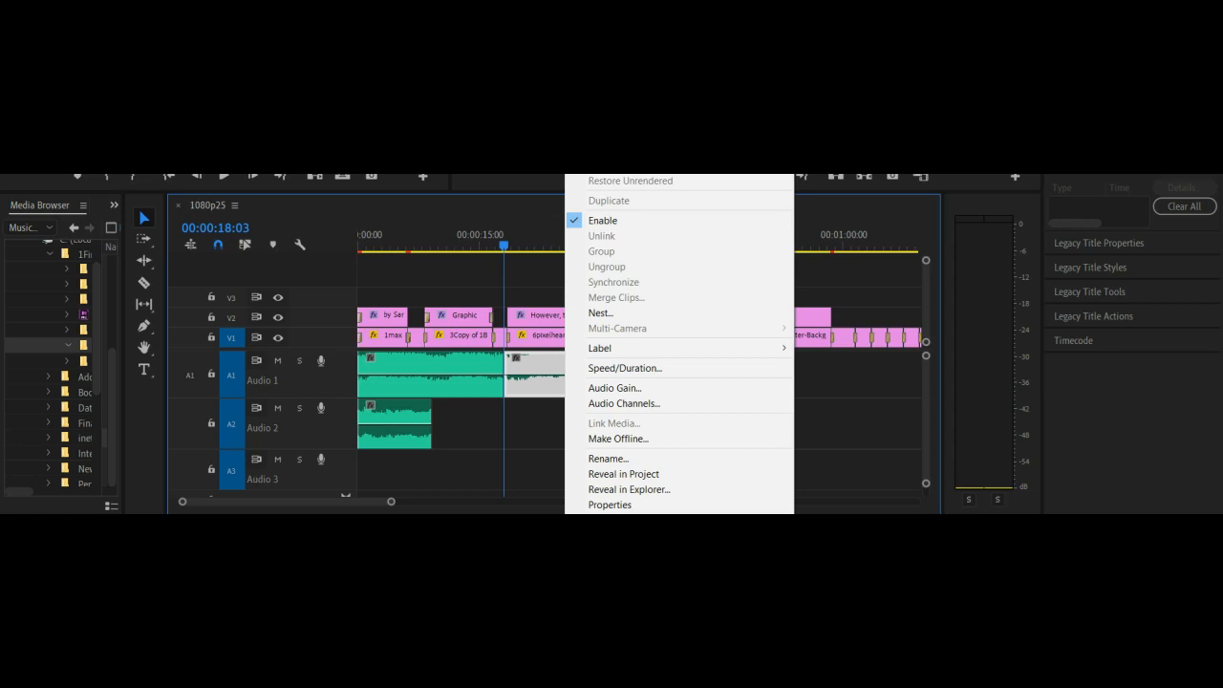
key(Escape)
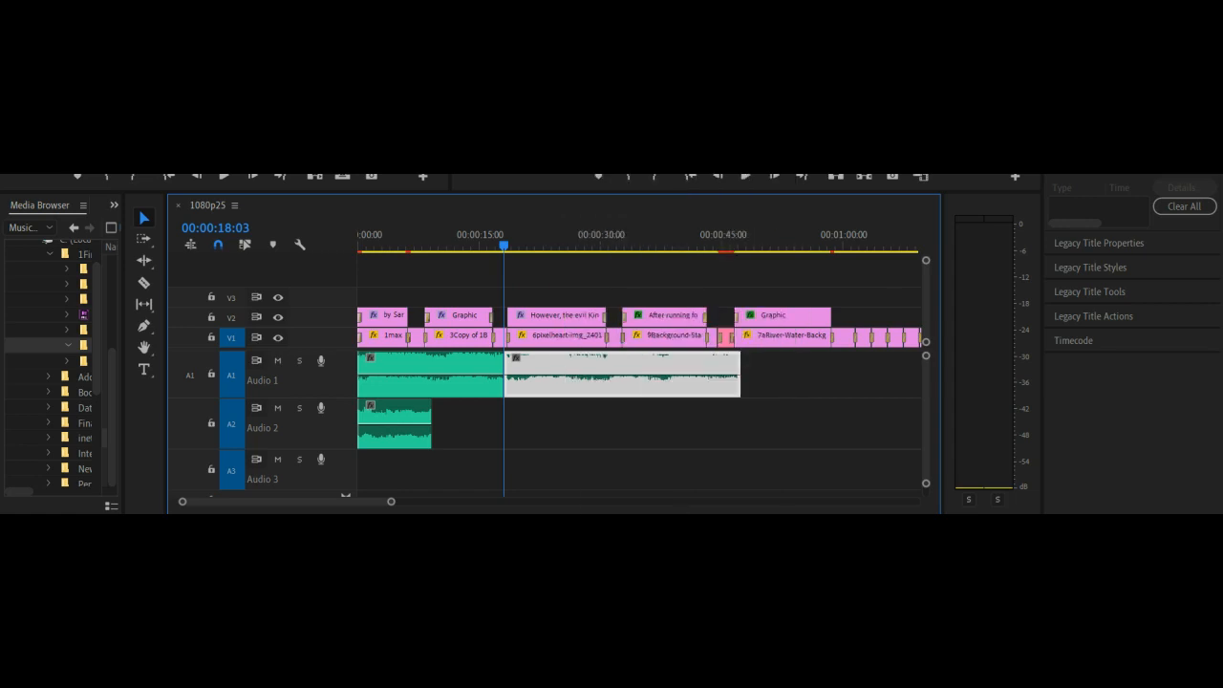
key(Delete)
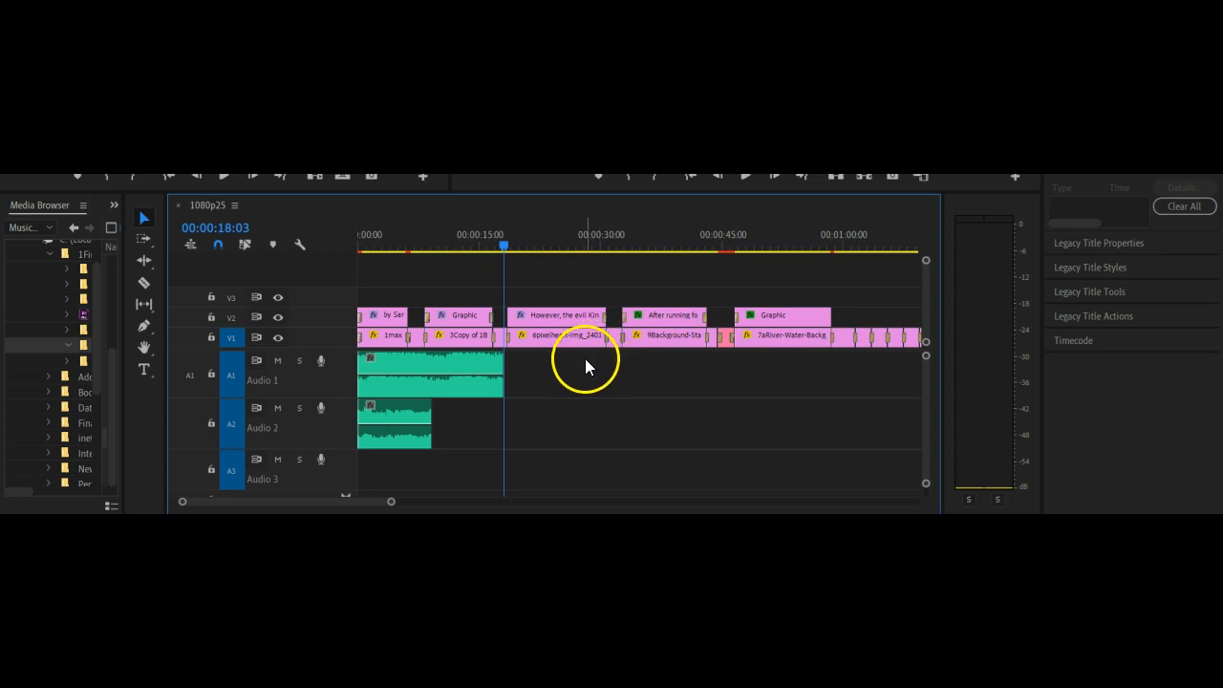
click(142, 218)
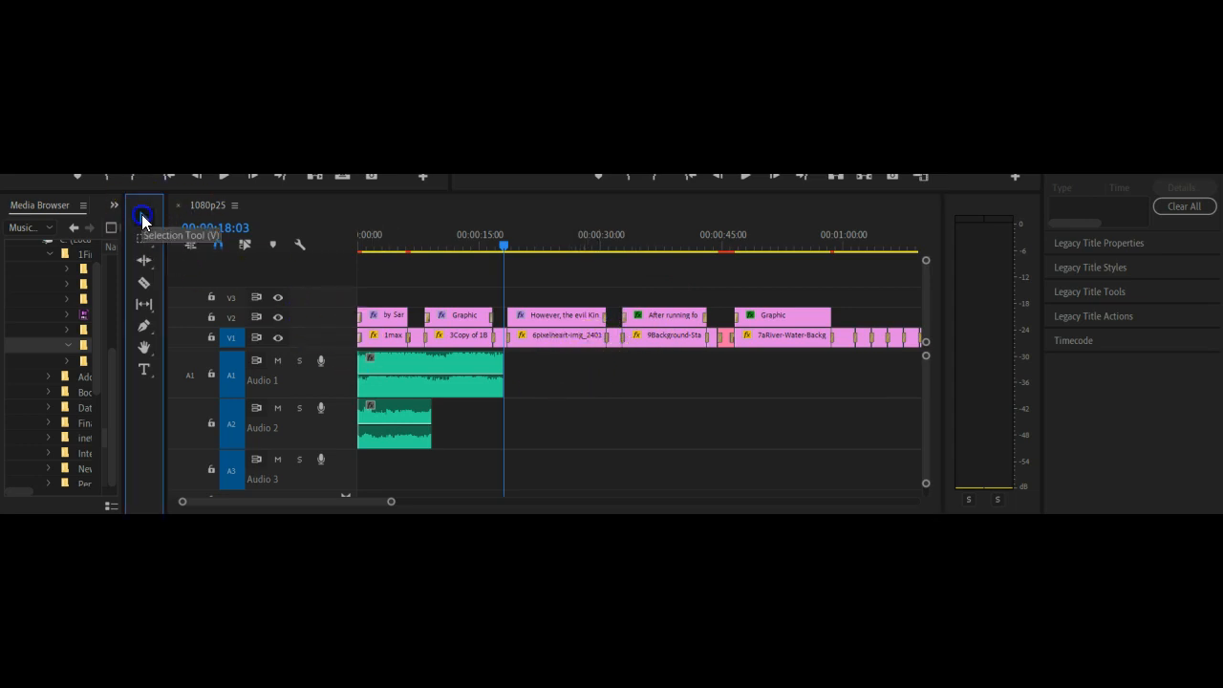
- Move the Under-Cover-of-Darkness clip from A2 to A1, directly after the first music clip at 00:00:18:03
click(401, 409)
drag(401, 409, 533, 425)
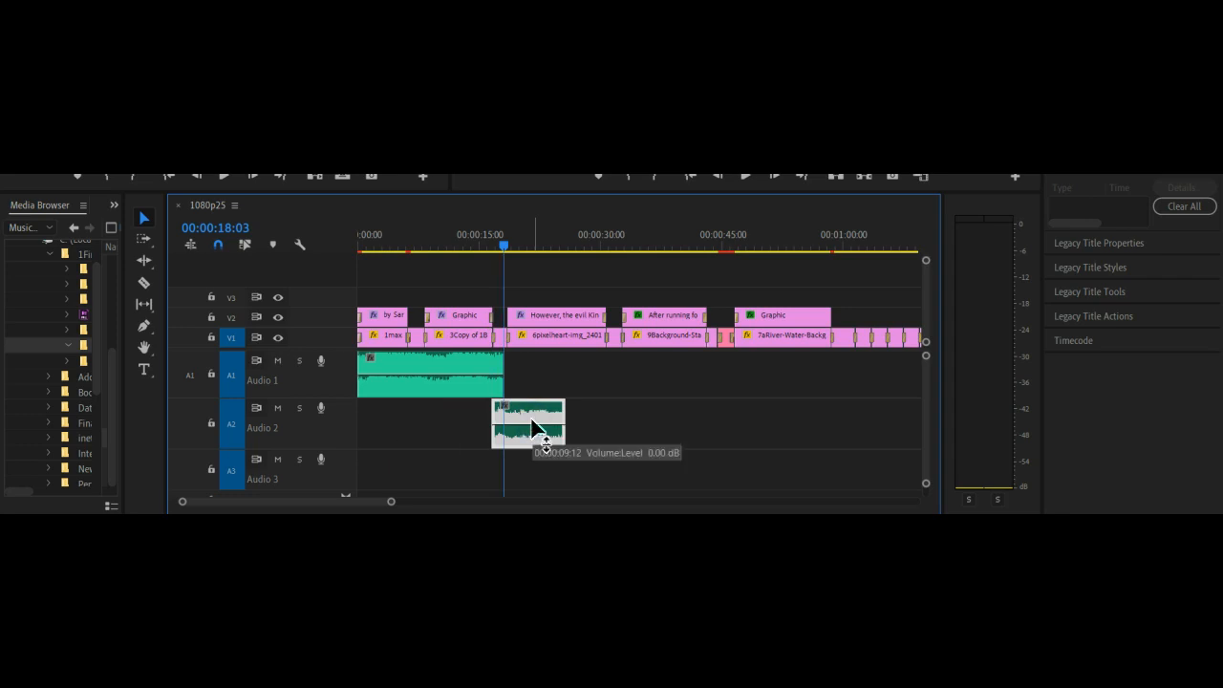
click(532, 419)
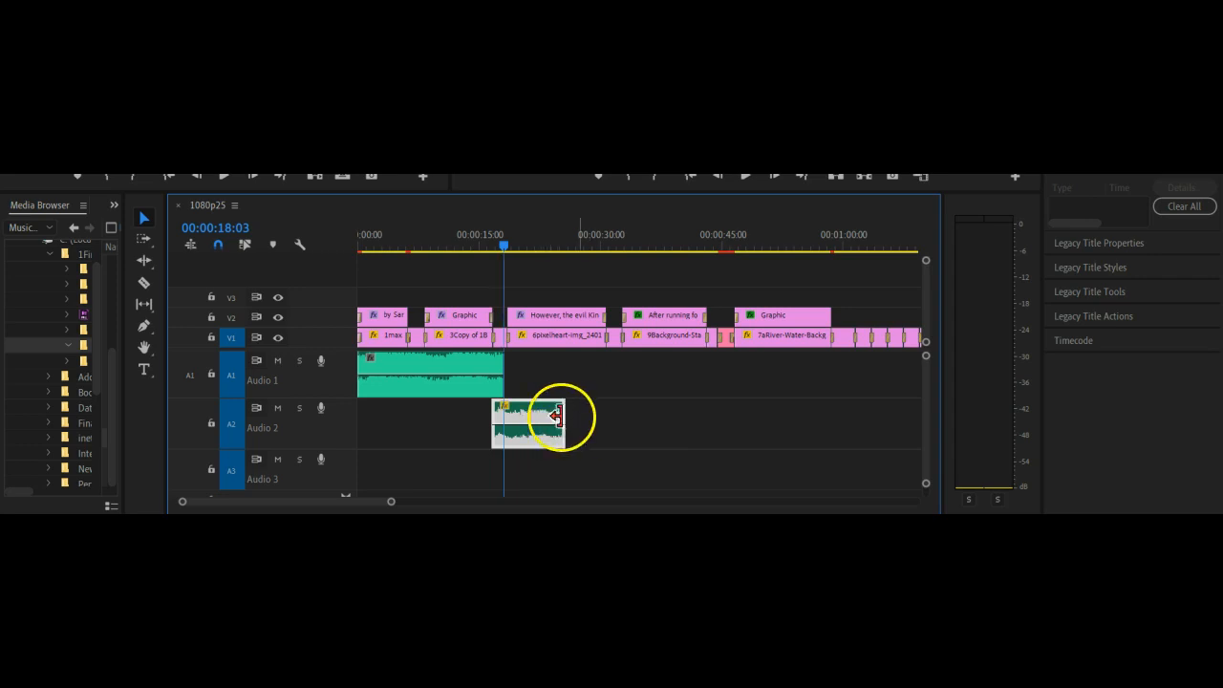
drag(562, 417, 538, 364)
click(503, 218)
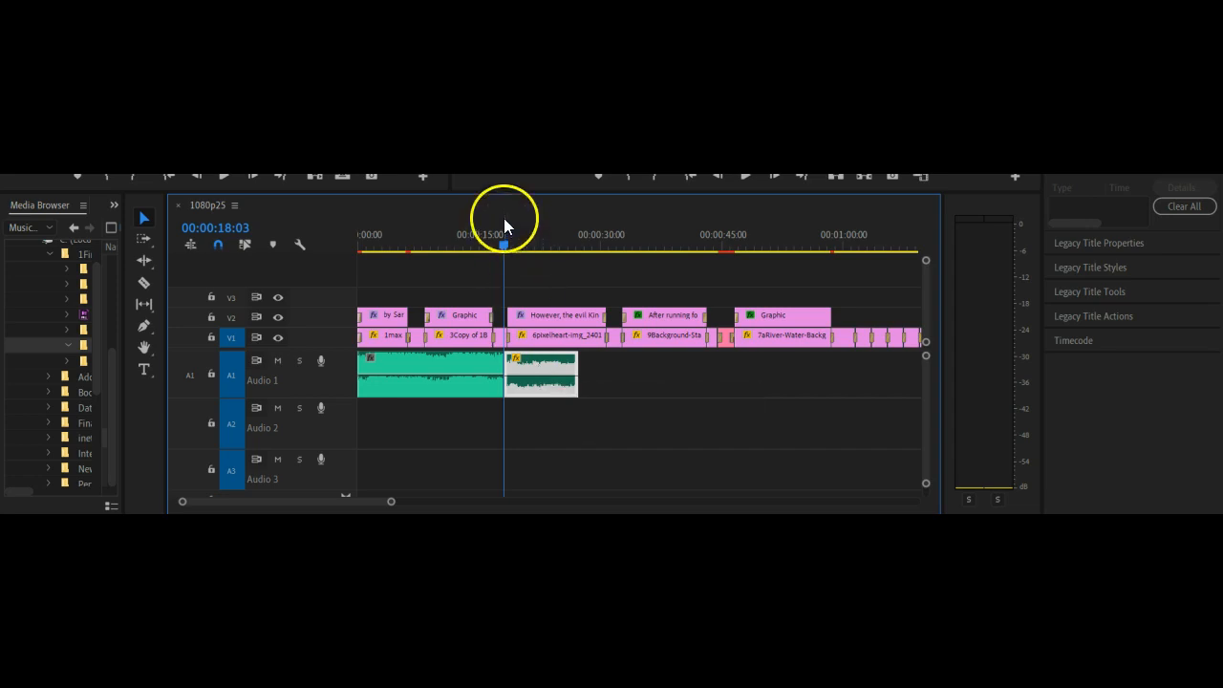
- Play back the join between the two A1 music clips starting from 00:00:16:11
drag(504, 241, 491, 241)
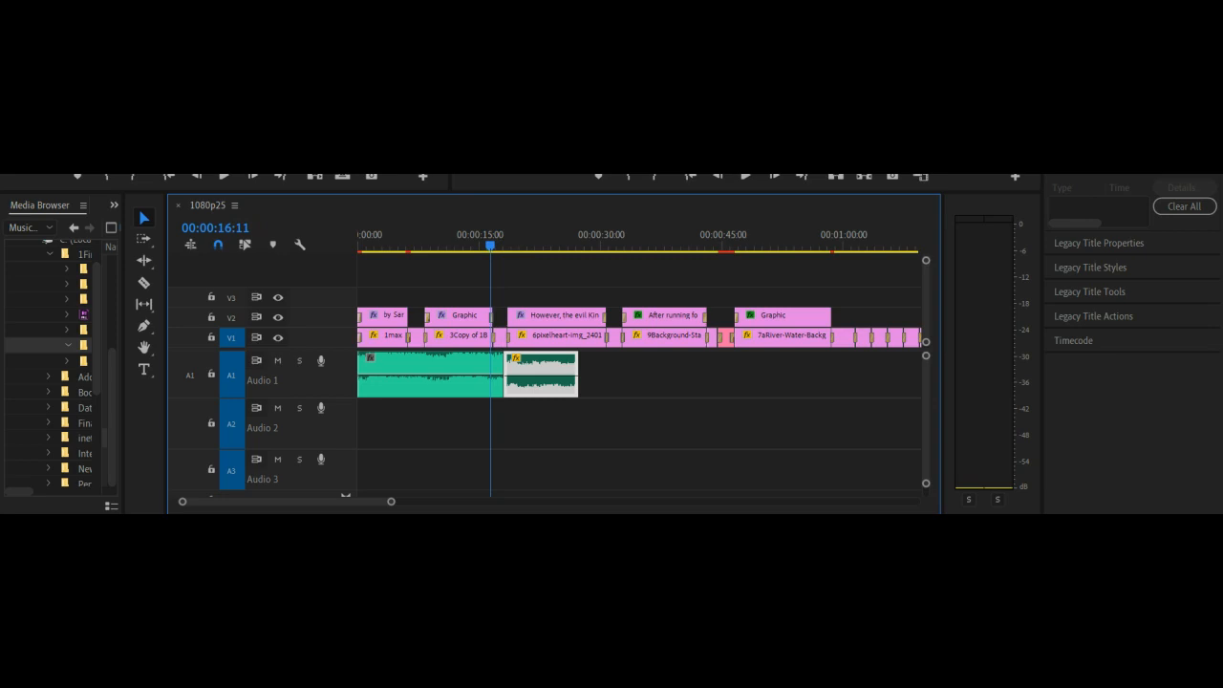
click(745, 177)
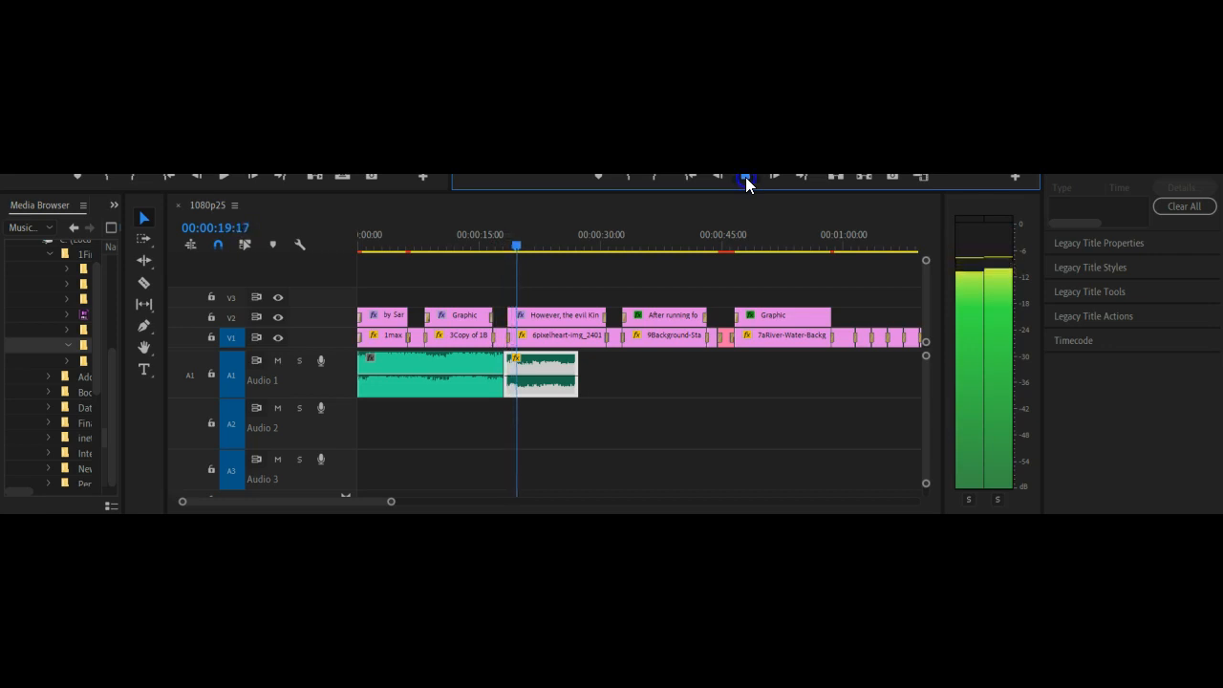
click(745, 177)
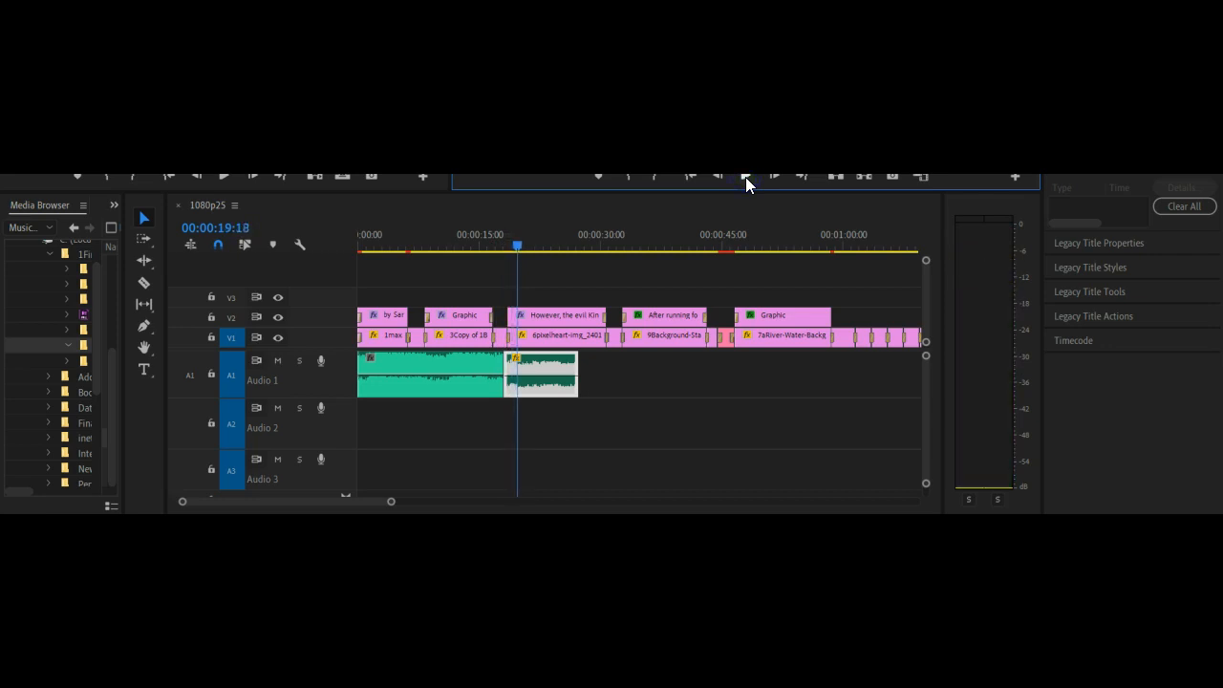
- Move the second music clip down to A2 and shift it slightly earlier so its start overlaps the end of the A1 music
click(526, 370)
drag(523, 363, 508, 424)
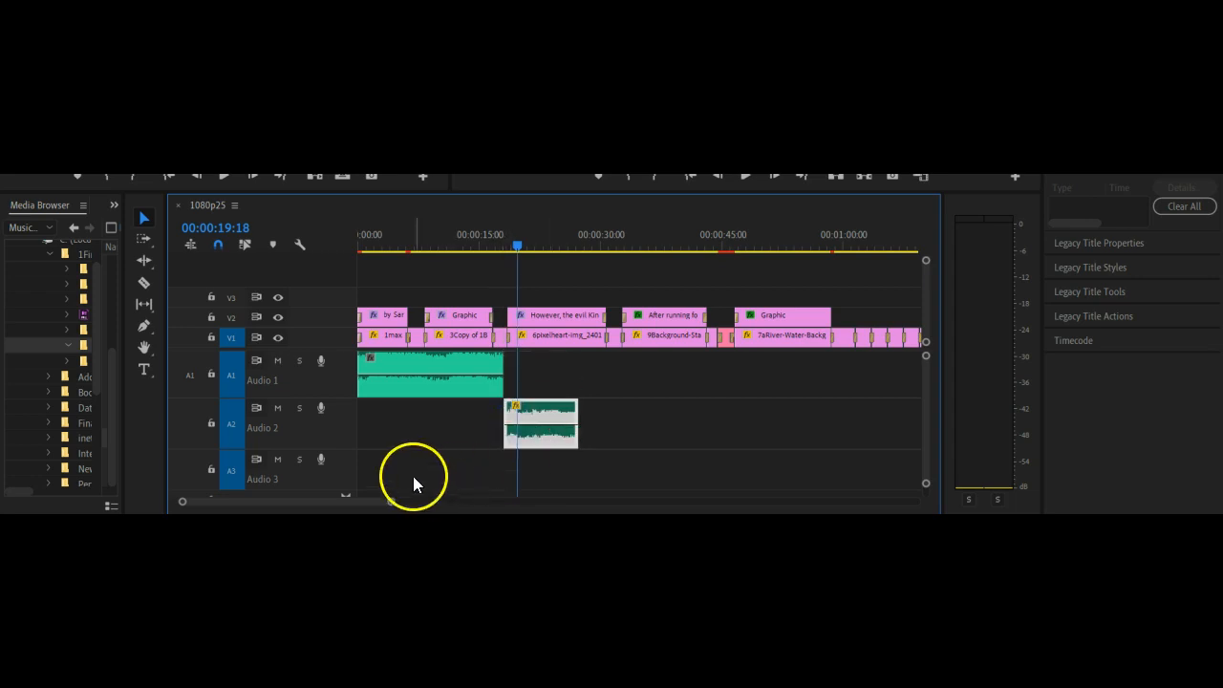
drag(391, 501, 349, 500)
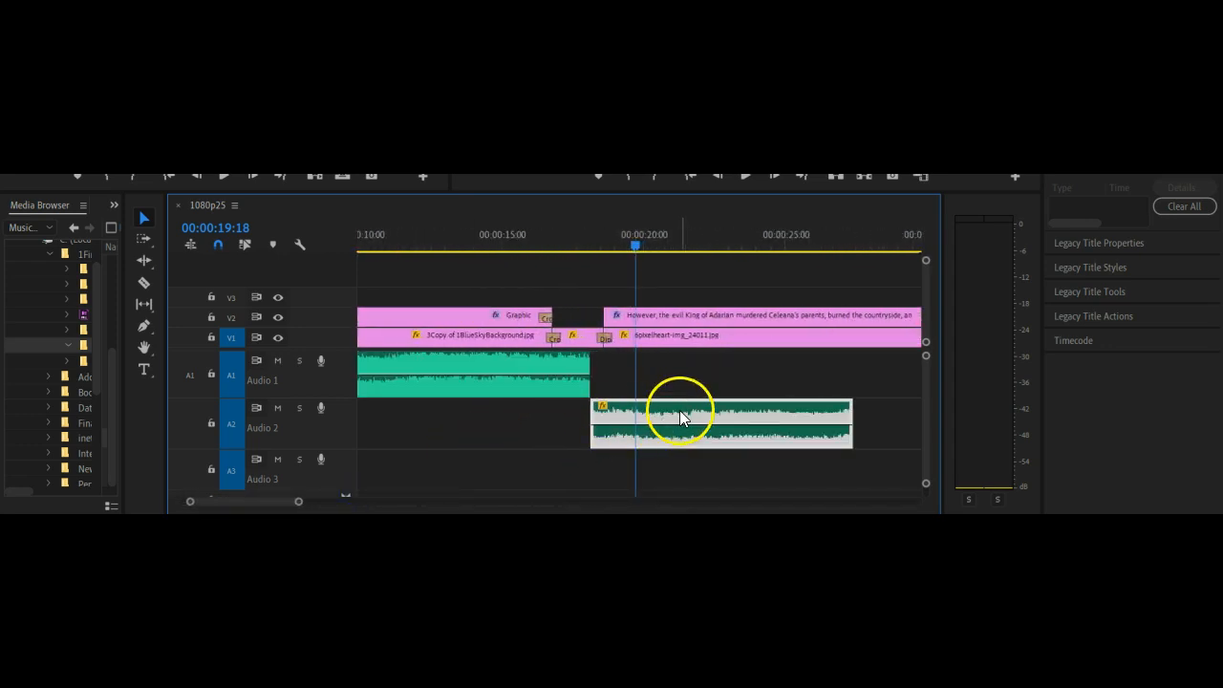
drag(675, 413, 666, 412)
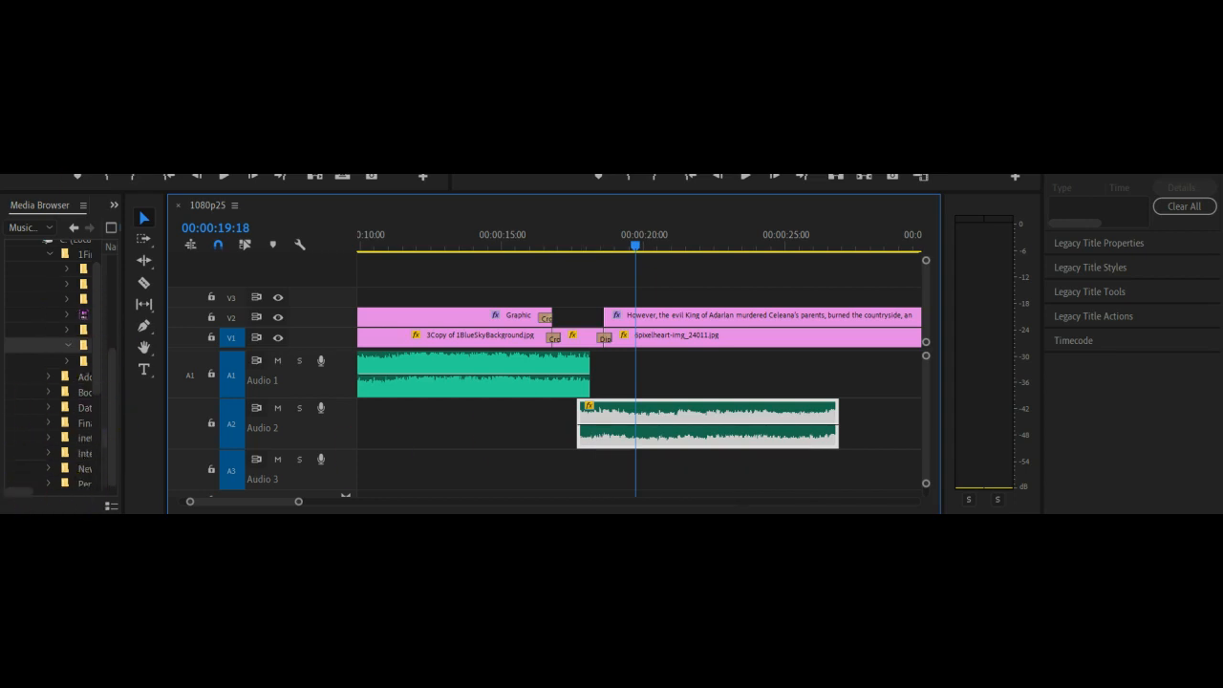
- Switch to the Effects workspace and apply Constant Power crossfades to the start of the A2 music clip and the end of the A1 clip
click(25, 503)
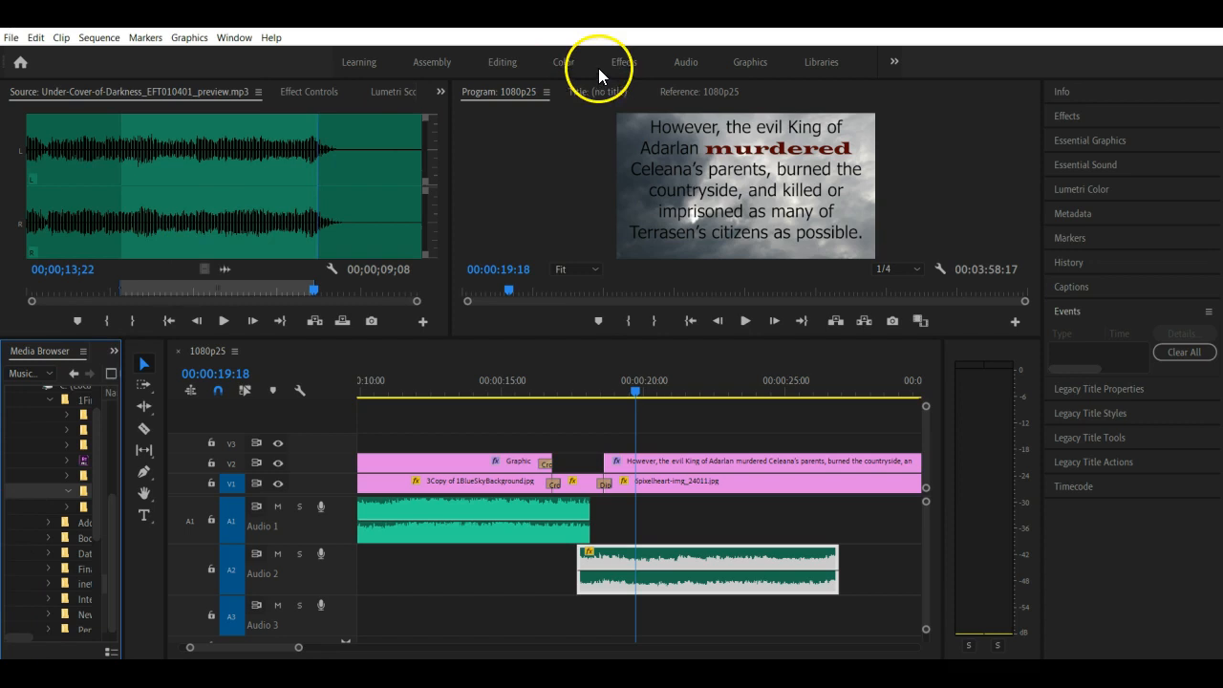
click(689, 64)
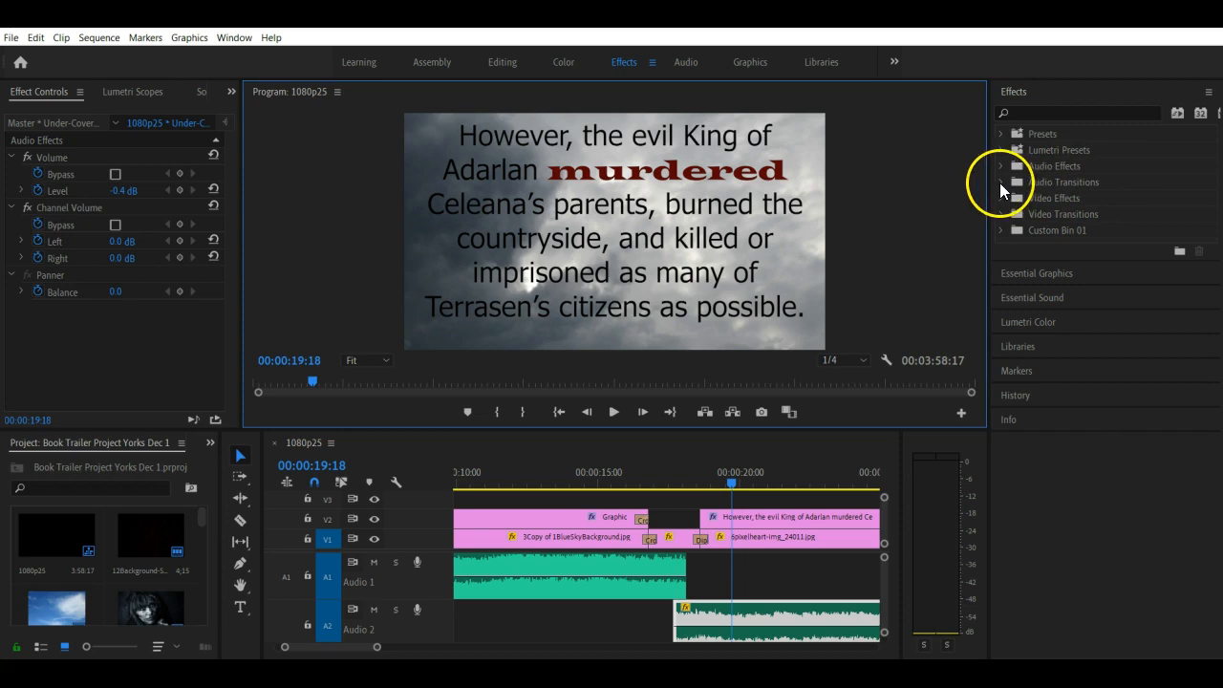
click(1000, 181)
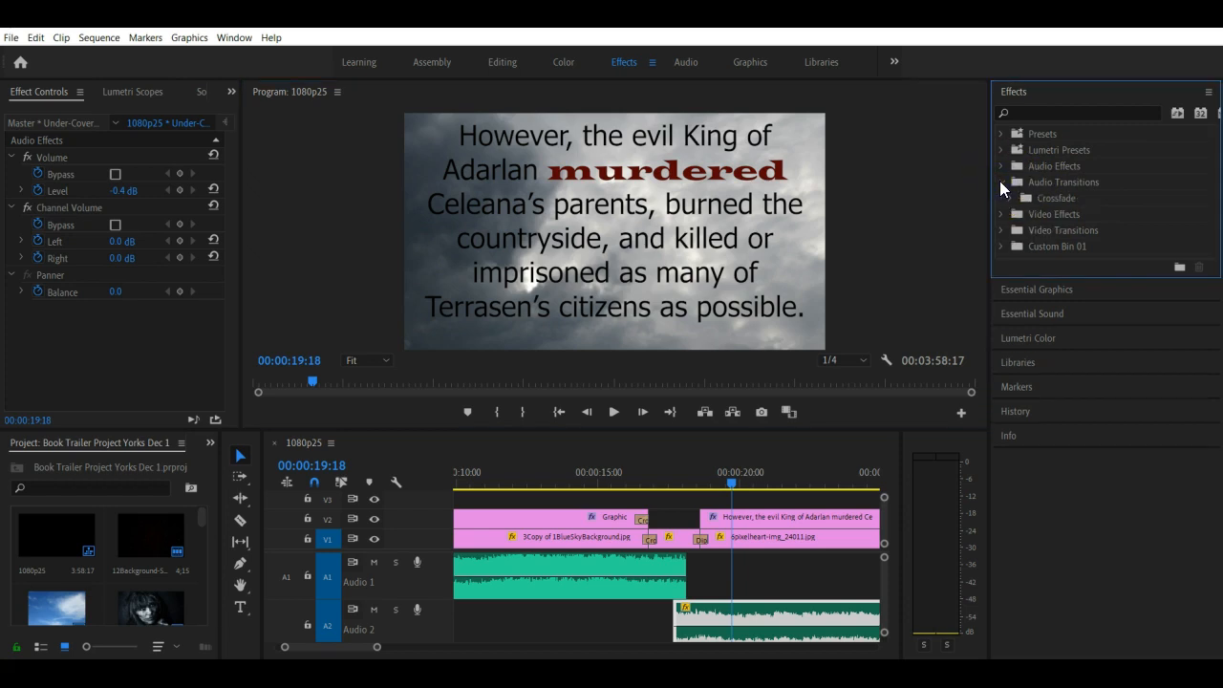
click(1009, 197)
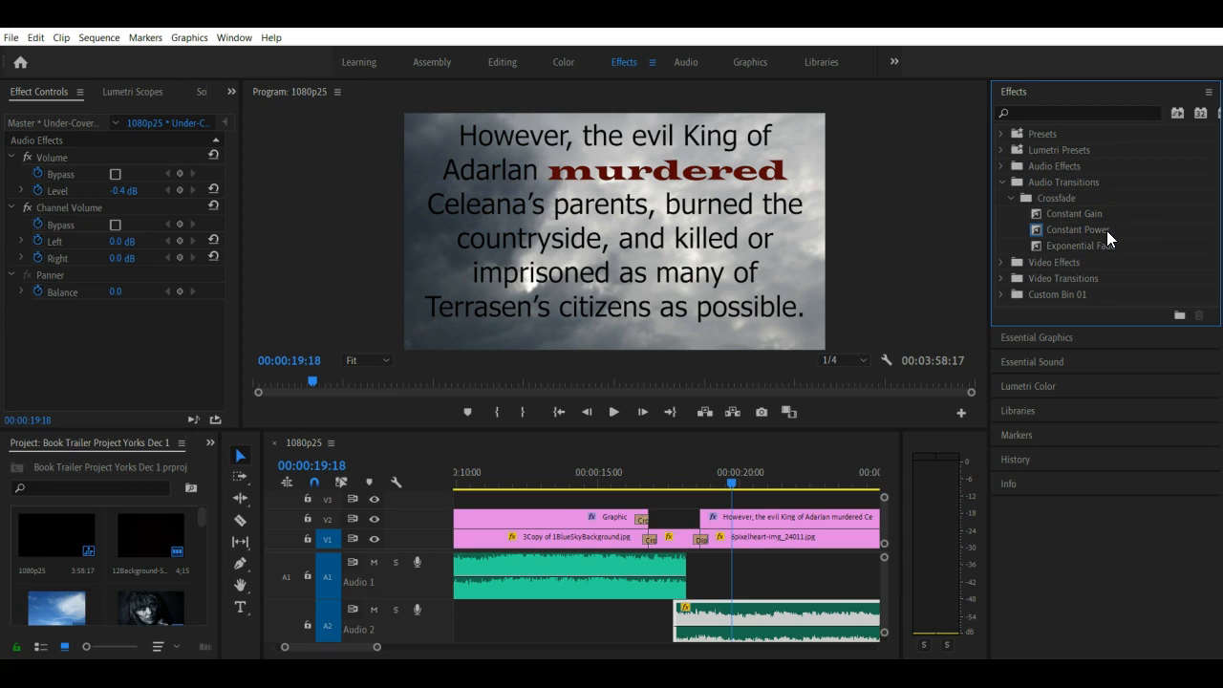
drag(1107, 230, 841, 424)
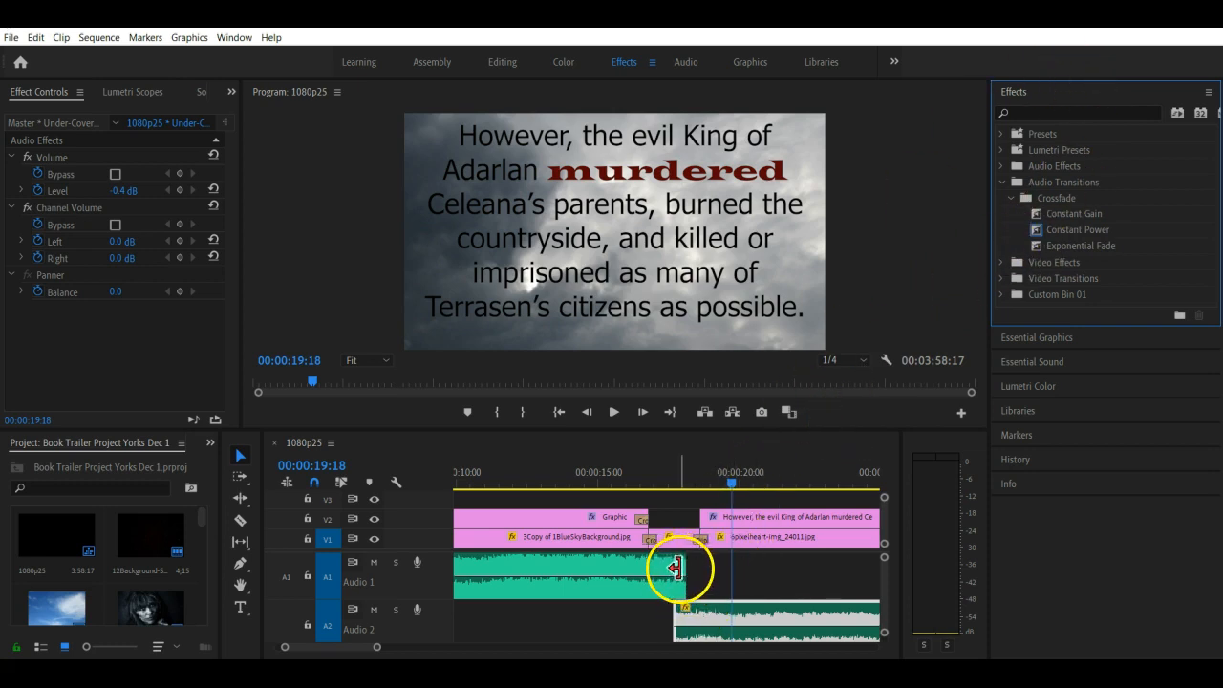
right_click(685, 618)
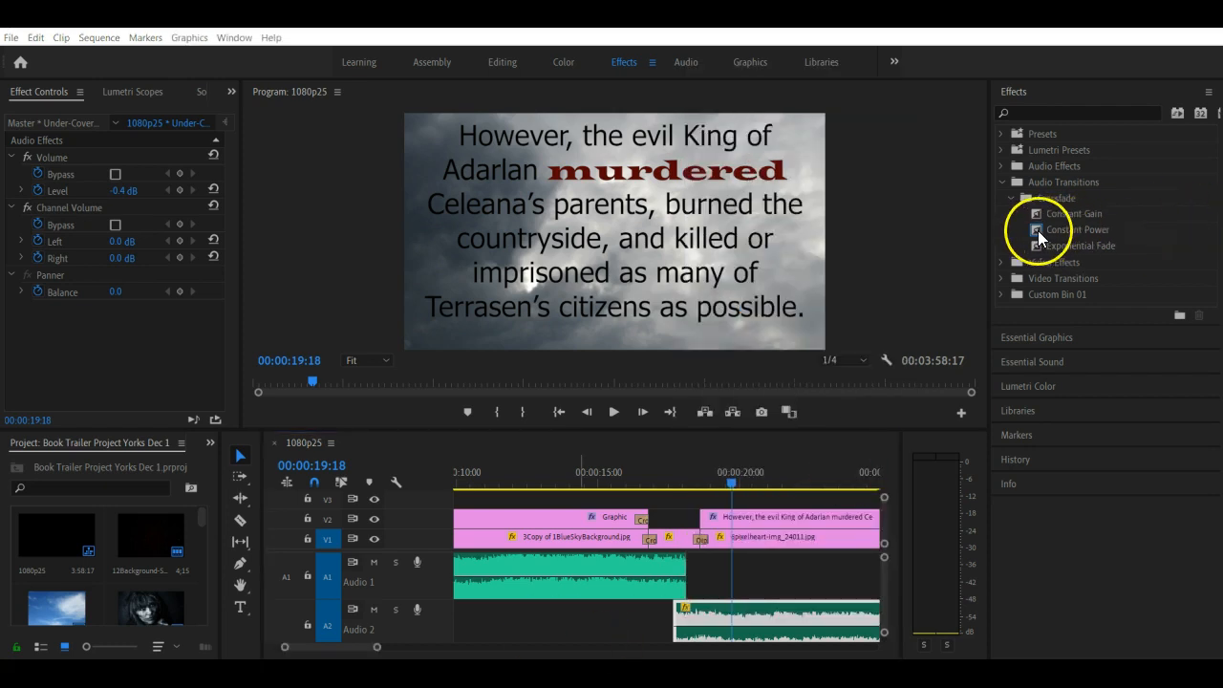
drag(1036, 233, 678, 626)
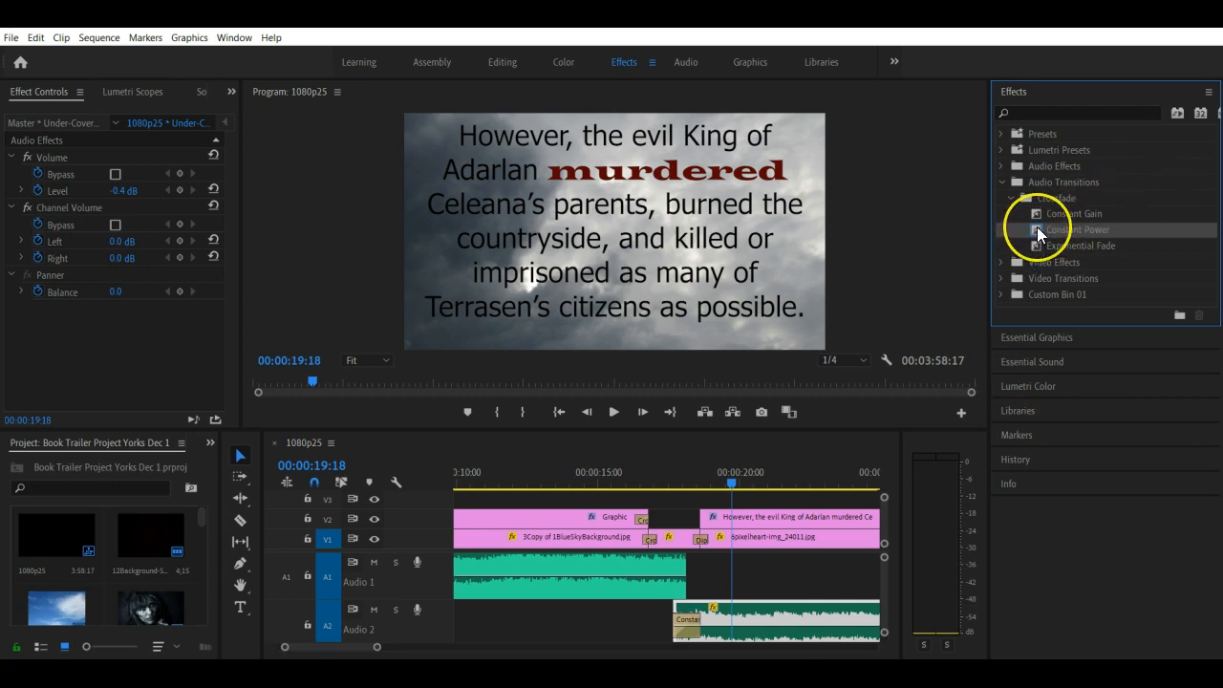
drag(1037, 226, 685, 576)
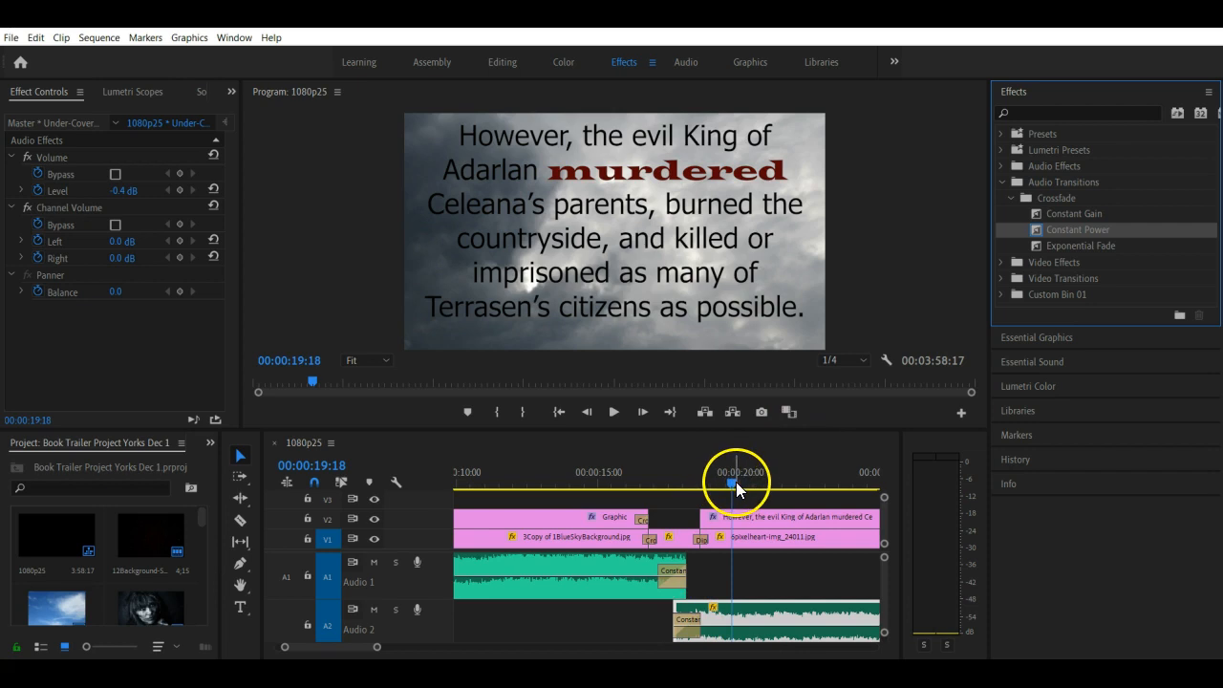
- Play back the overlapping music crossfade from 00:00:15:11
drag(734, 481, 612, 482)
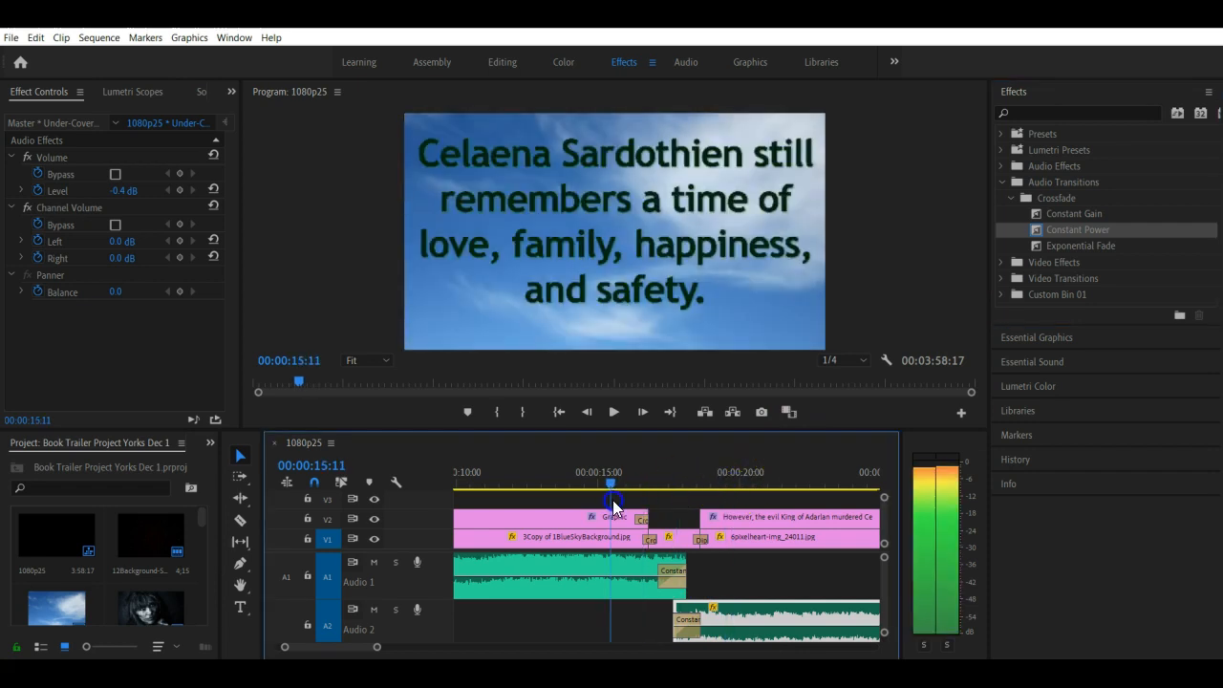
click(614, 411)
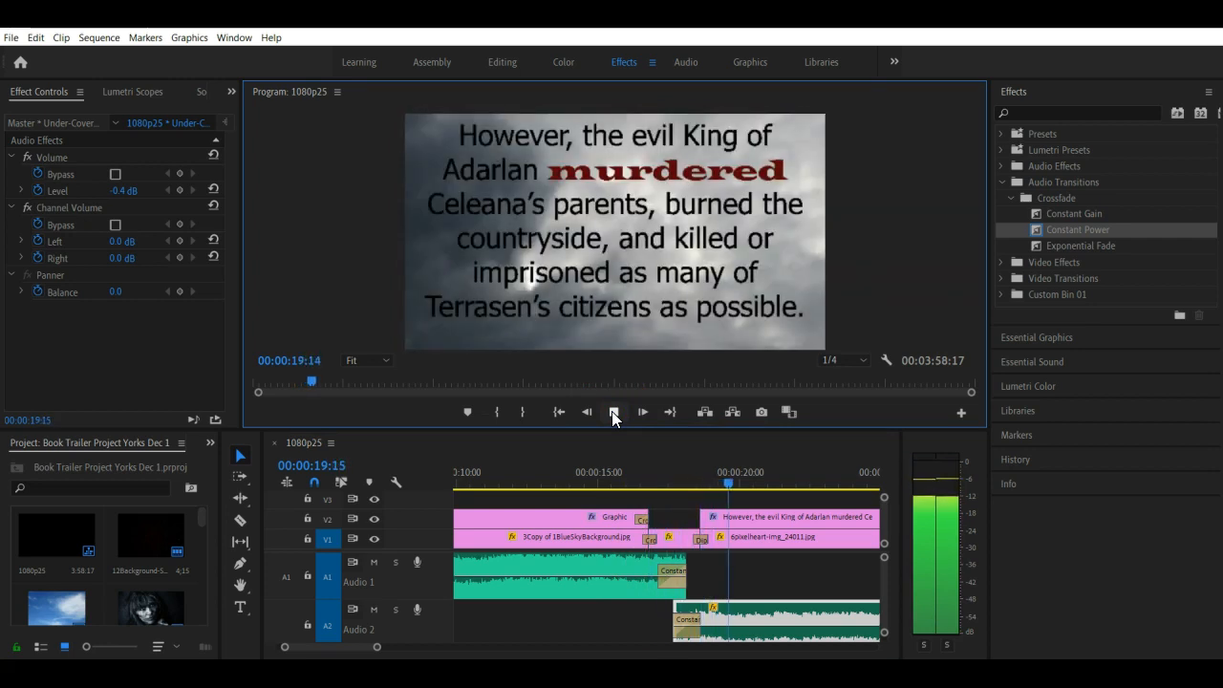
click(615, 412)
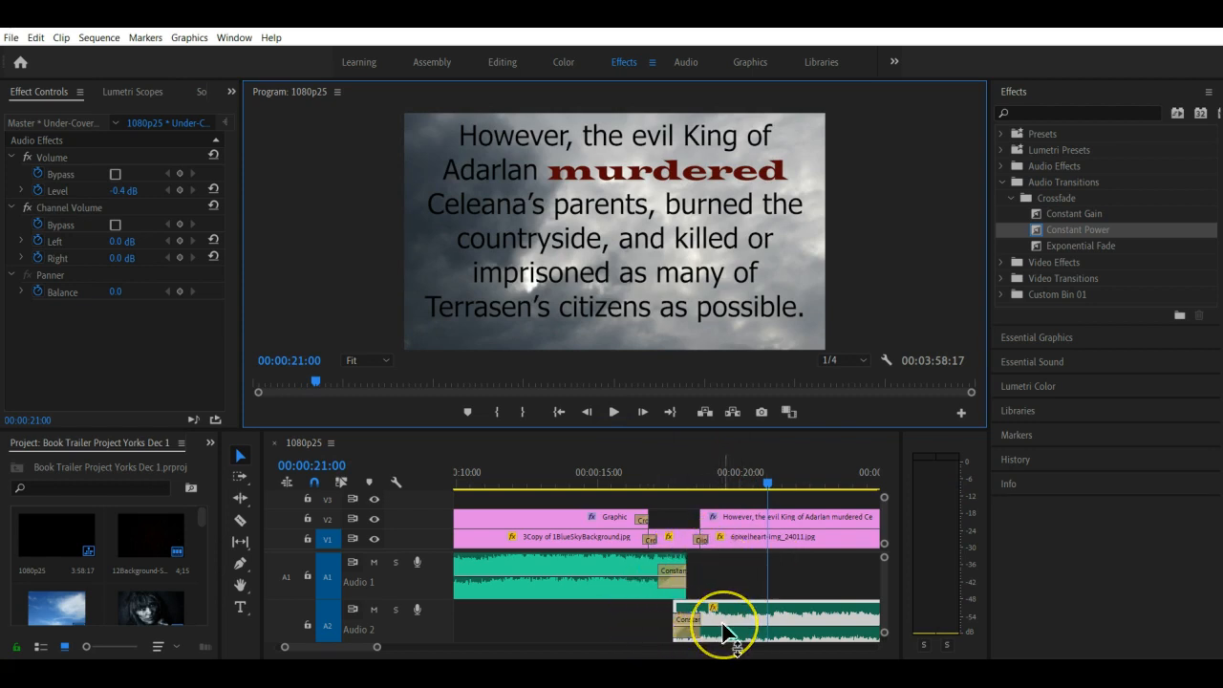
- Try shifting the A2 music clip earlier for a longer overlap, and later to start where the A1 music ends
drag(723, 633, 723, 634)
mouse_move(666, 622)
mouse_down()
mouse_move(692, 582)
mouse_move(675, 631)
mouse_move(647, 623)
mouse_up()
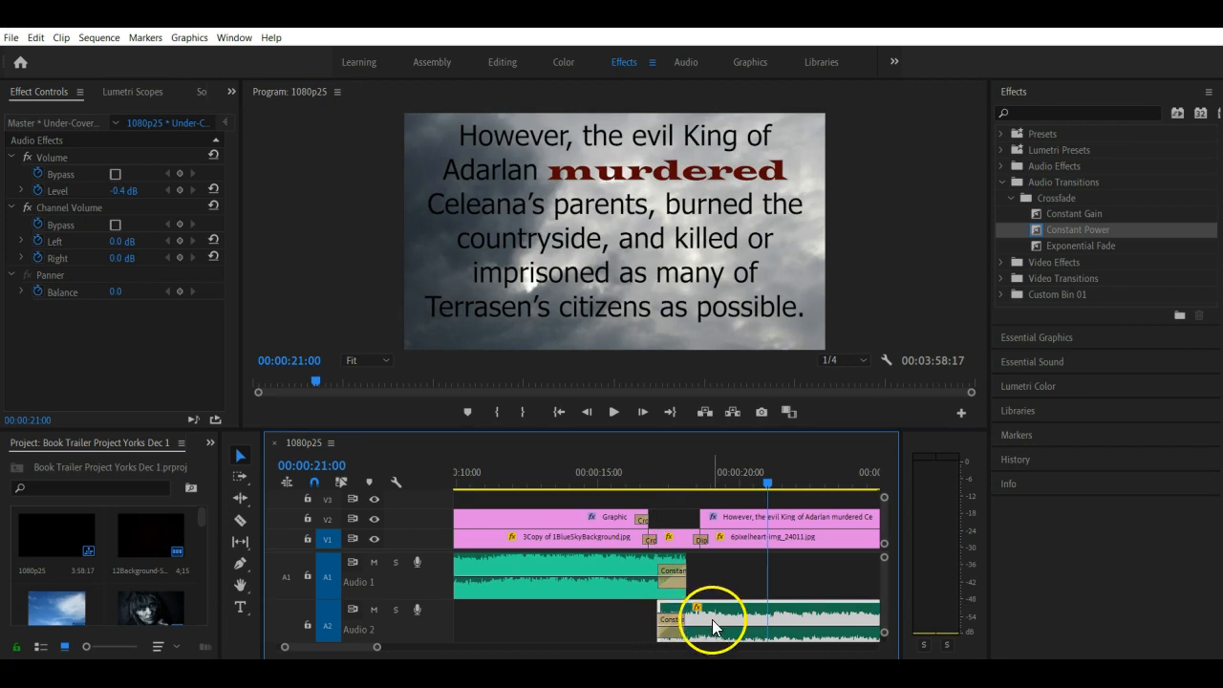
drag(712, 613, 736, 613)
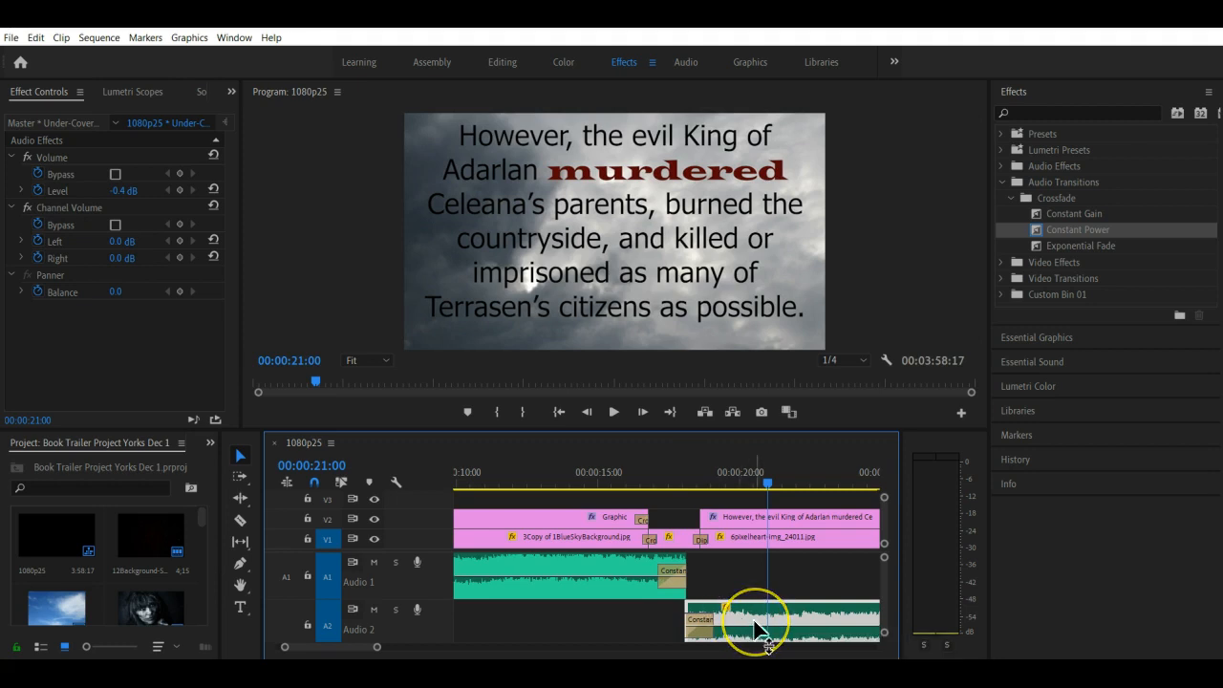
- Shift the A2 clip back to start slightly before the A1 music ends, and lengthen its opening Constant Power transition to 00:00:02:00
click(754, 622)
drag(754, 622, 710, 621)
click(827, 619)
drag(827, 619, 814, 619)
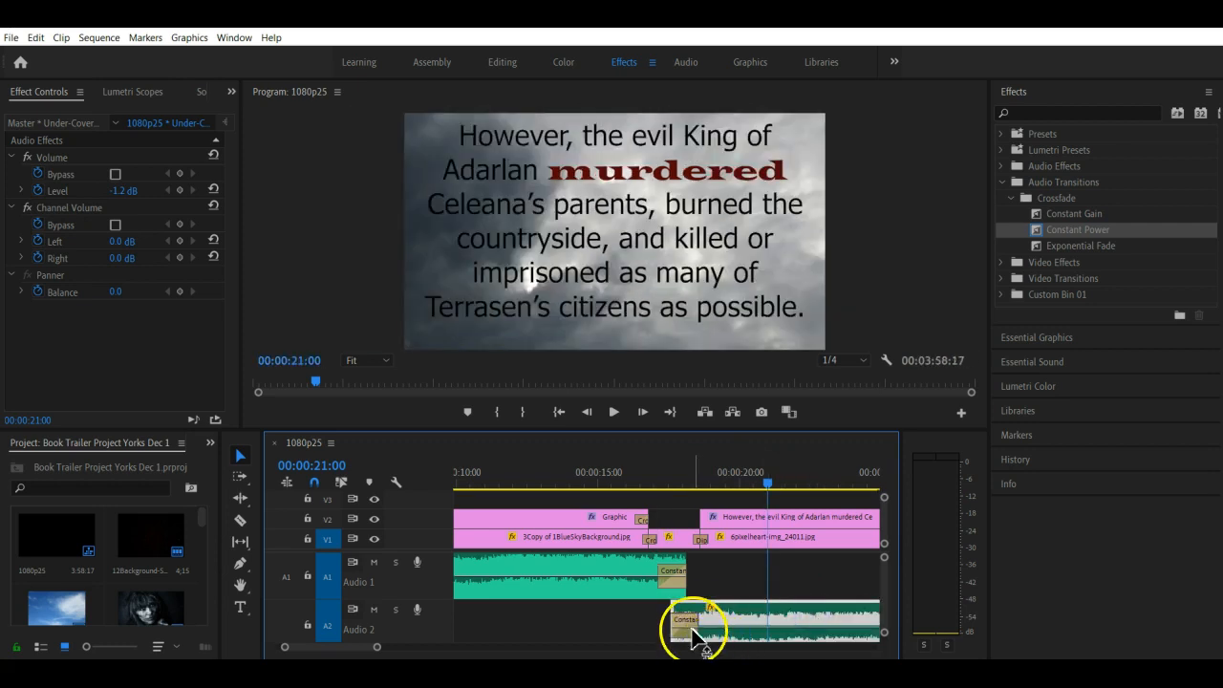
drag(692, 622, 720, 621)
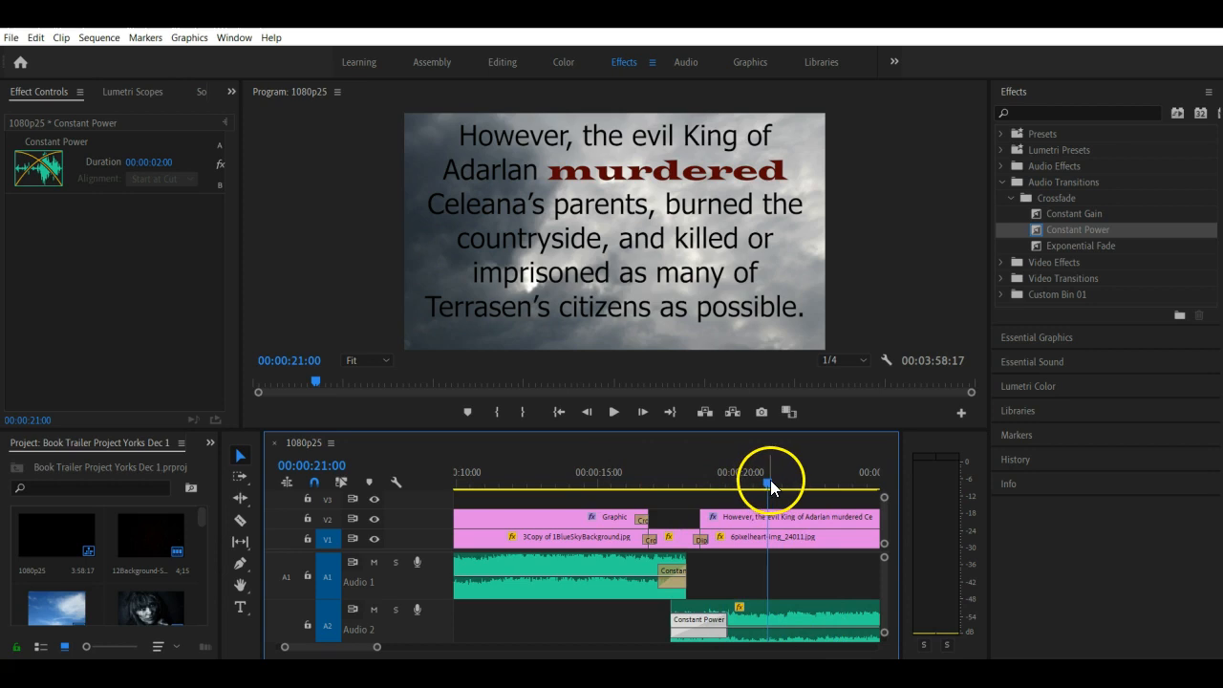
- Play back the music change with the lengthened A2 transition from 00:00:15:09
click(611, 485)
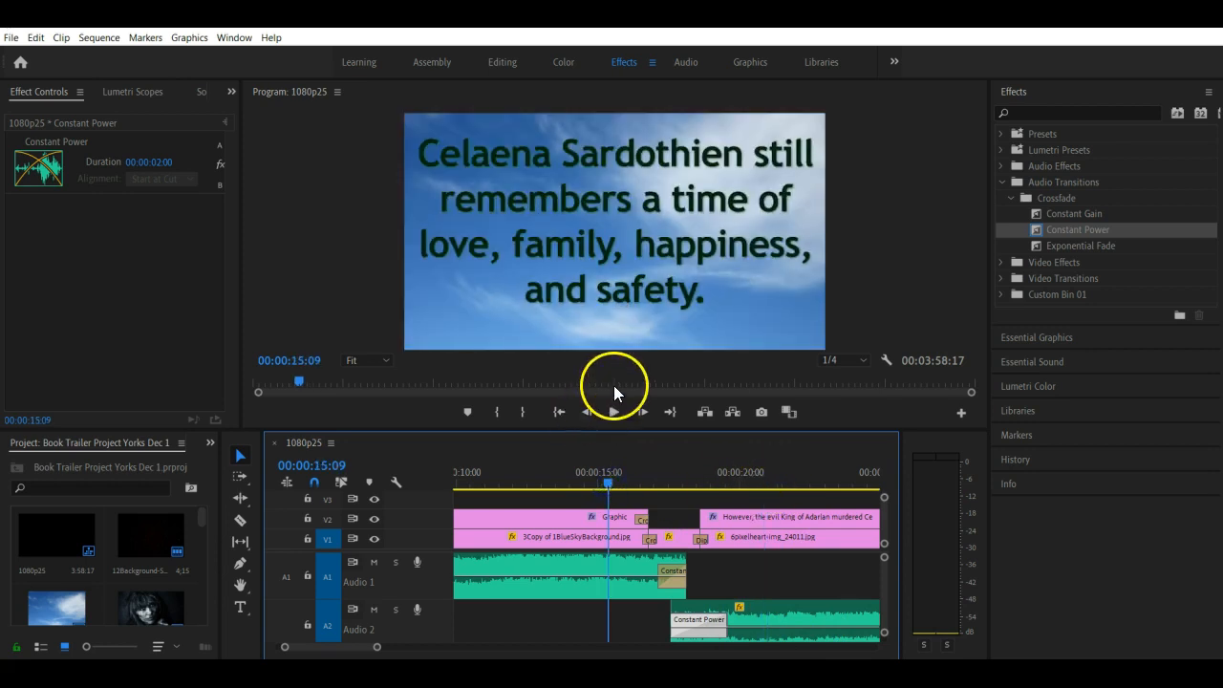
click(617, 409)
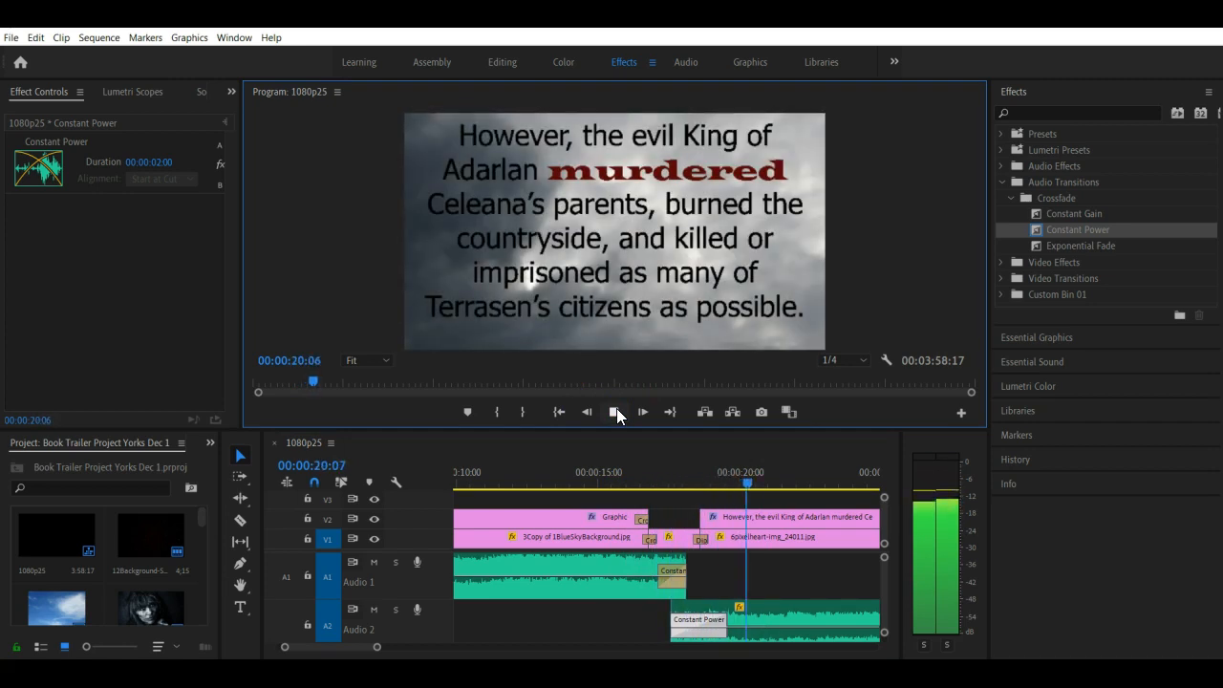
click(614, 412)
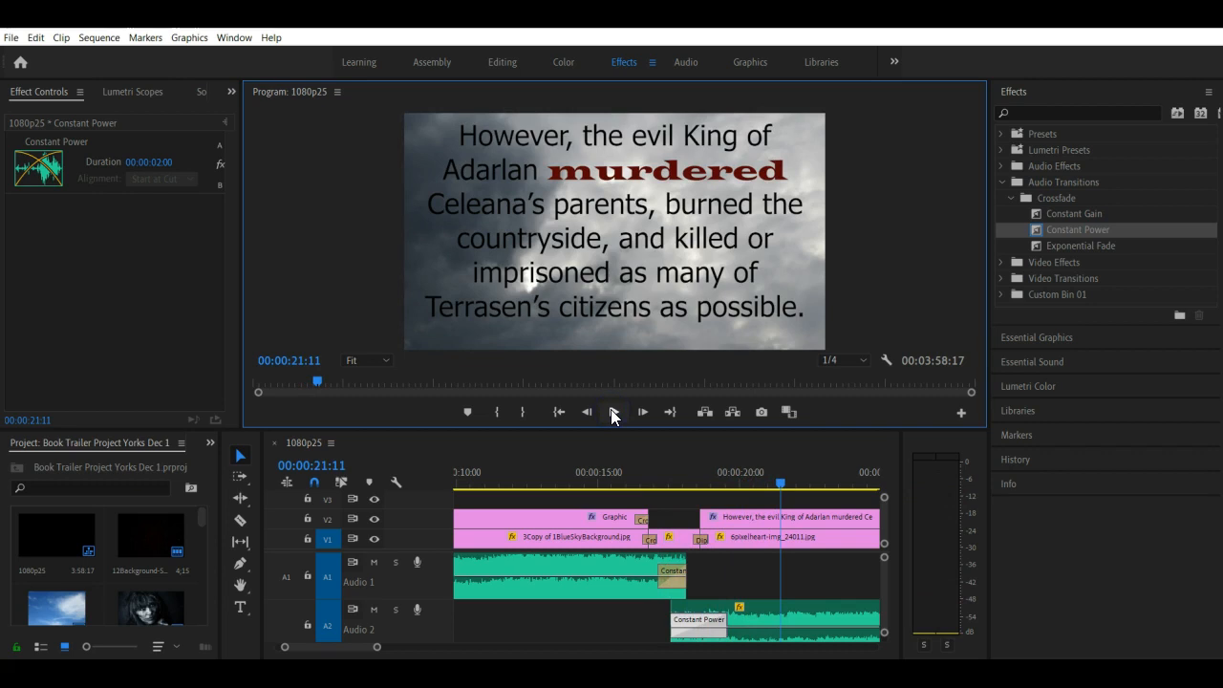